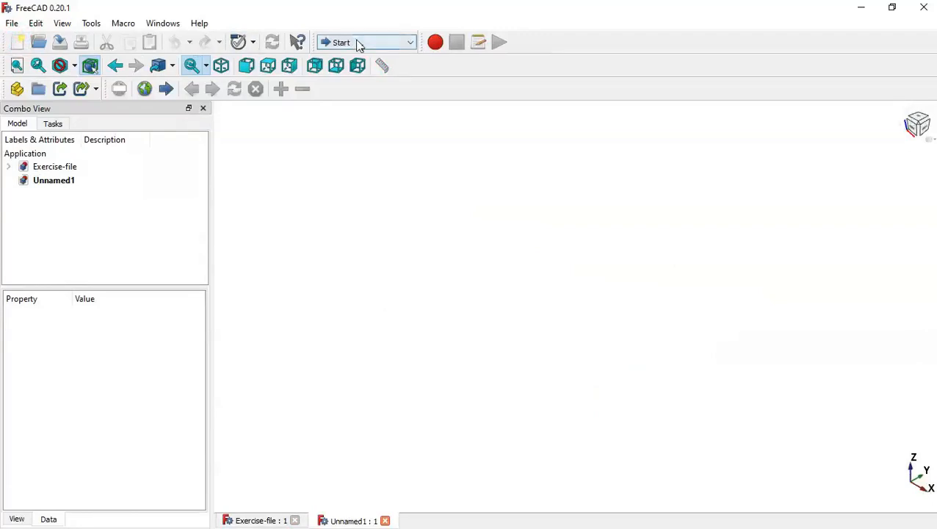
# Switch to Part Design, create a body, and start a sketch on XY_Plane
pyautogui.click(358, 42)
pyautogui.click(380, 192)
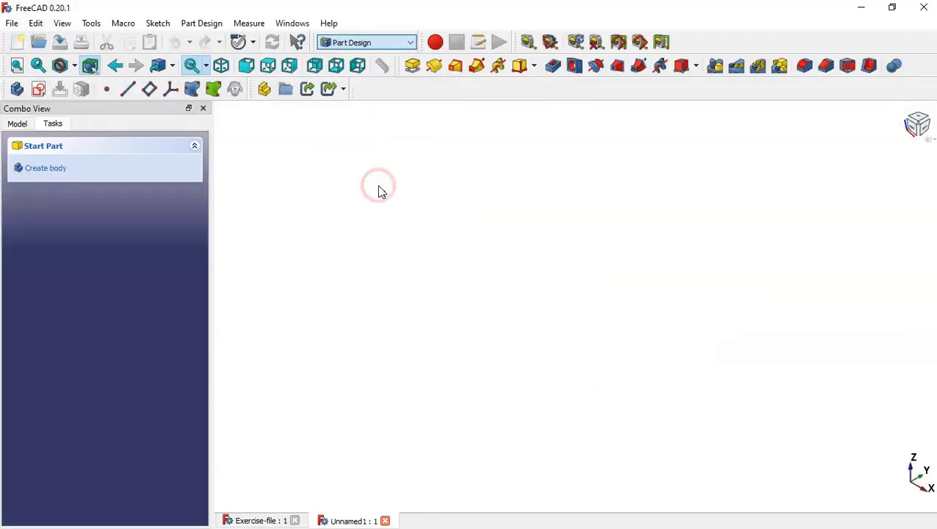
pyautogui.click(61, 175)
pyautogui.click(78, 173)
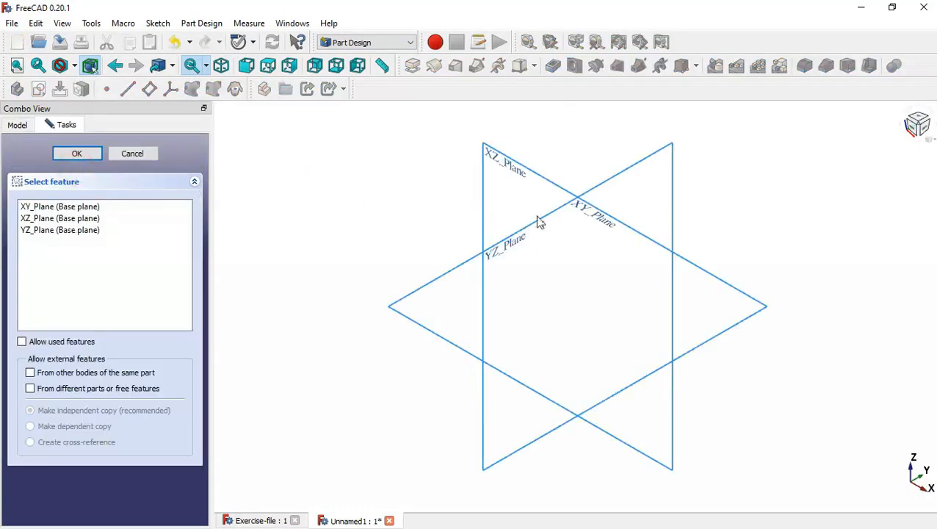
pyautogui.click(599, 223)
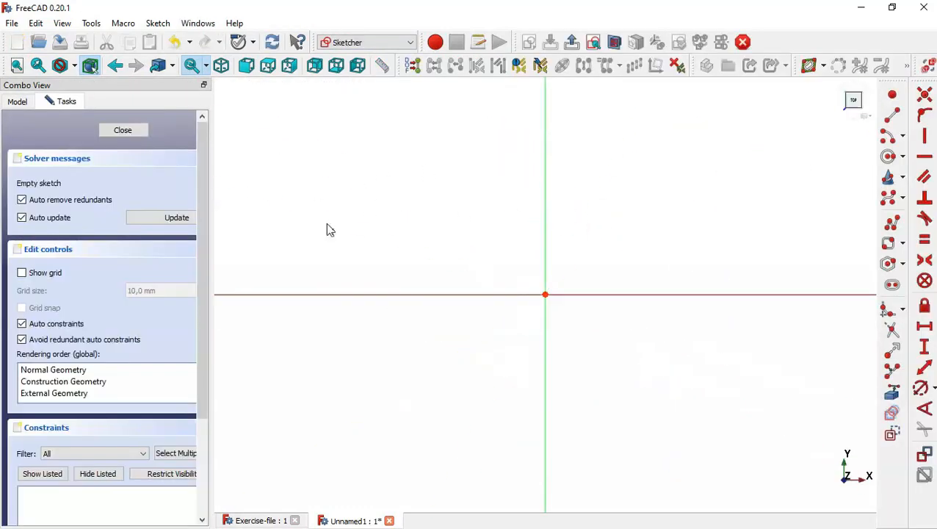
# Draw the shank polyline: upper flank, rounded arc at the left end, lower flank and angled line
pyautogui.click(892, 222)
pyautogui.scroll(-3, 460, 262)
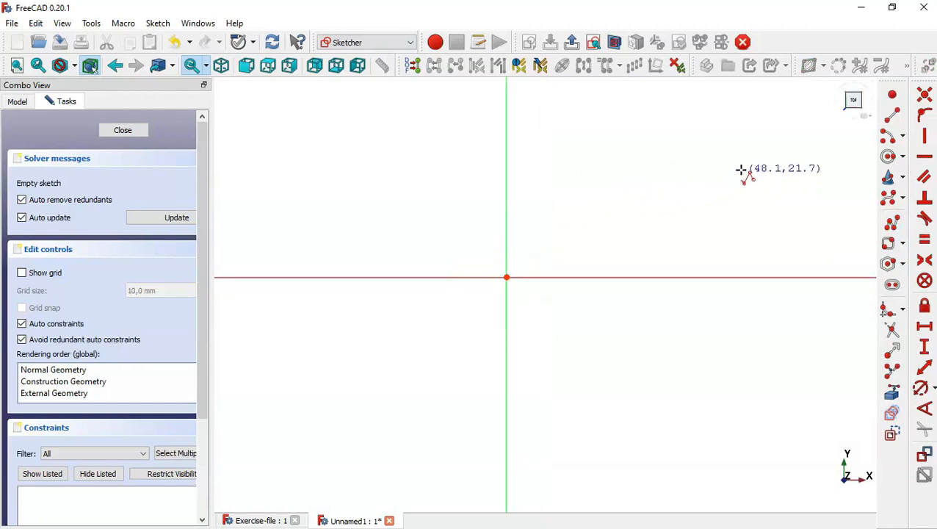
pyautogui.click(747, 151)
pyautogui.click(691, 184)
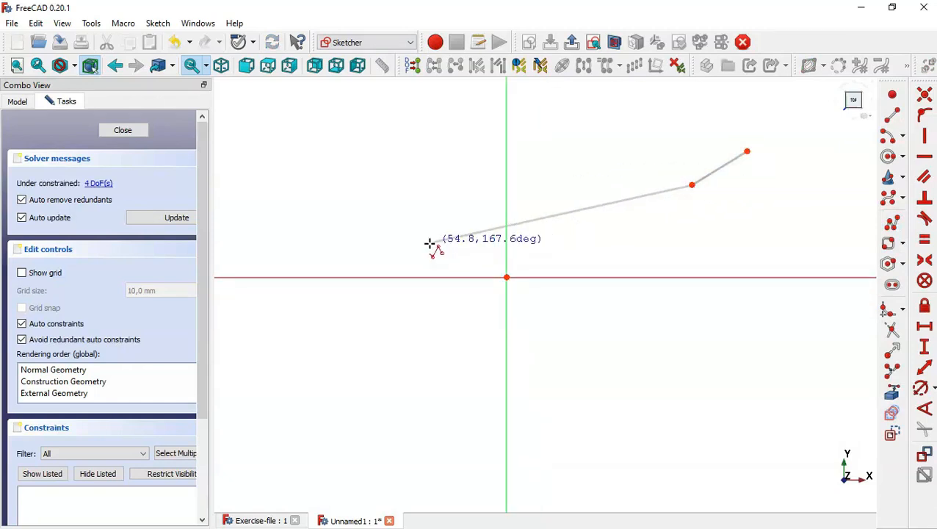
pyautogui.click(428, 237)
pyautogui.press('m')
pyautogui.press('m')
pyautogui.press('m')
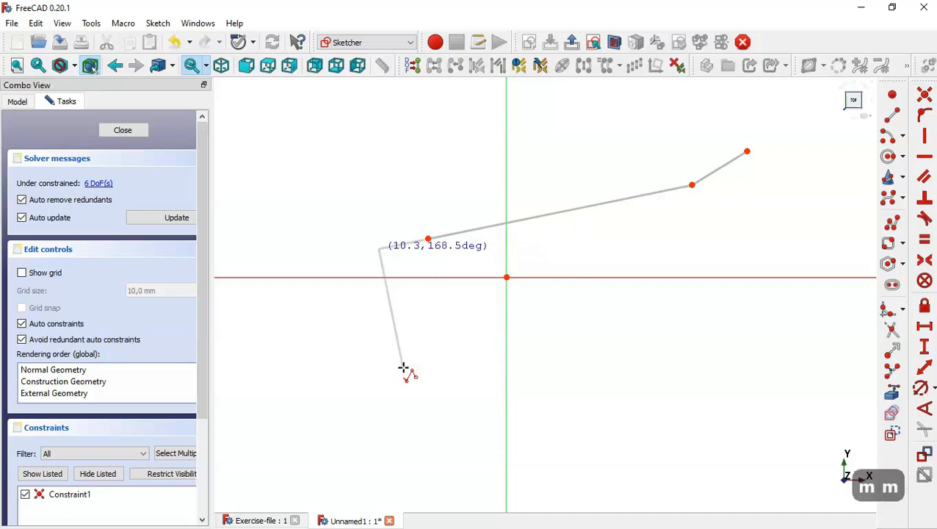
pyautogui.click(428, 317)
pyautogui.press('m')
pyautogui.press('m')
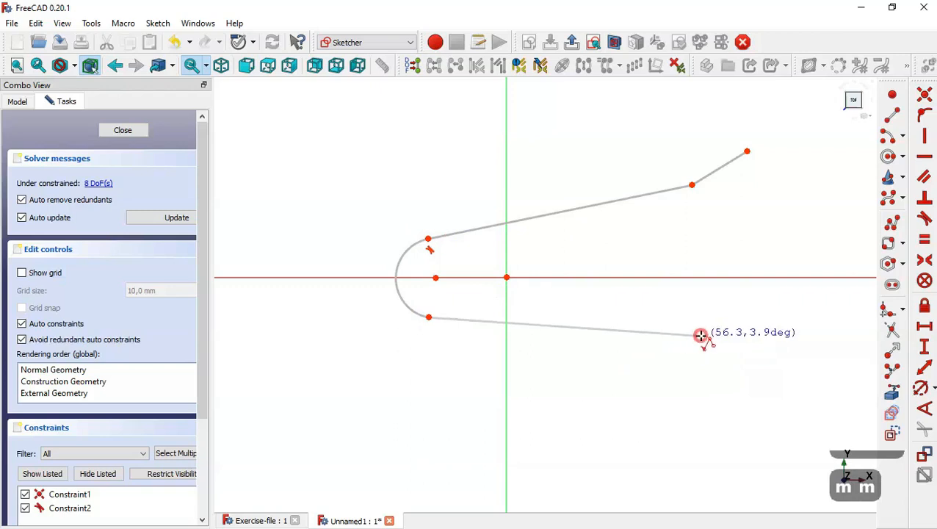
pyautogui.click(701, 335)
pyautogui.click(765, 364)
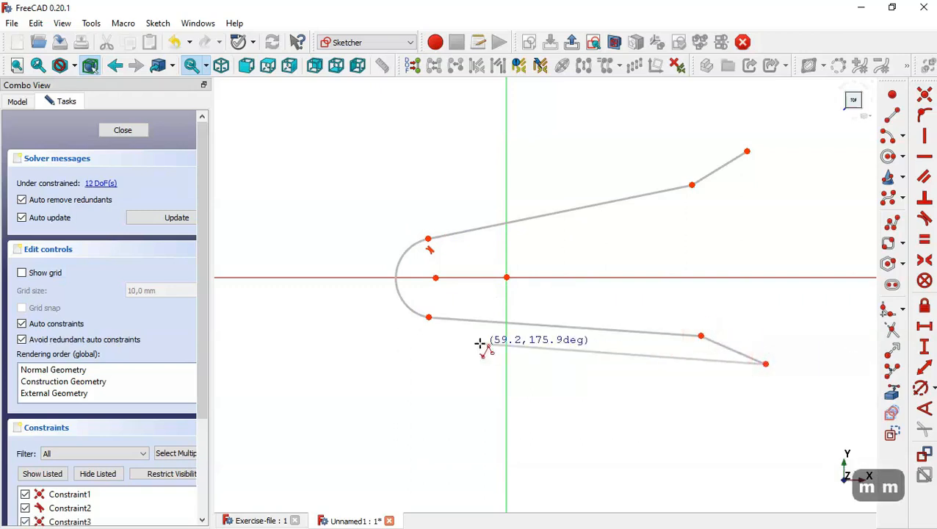
pyautogui.scroll(-4, 481, 341)
pyautogui.scroll(2, 698, 321)
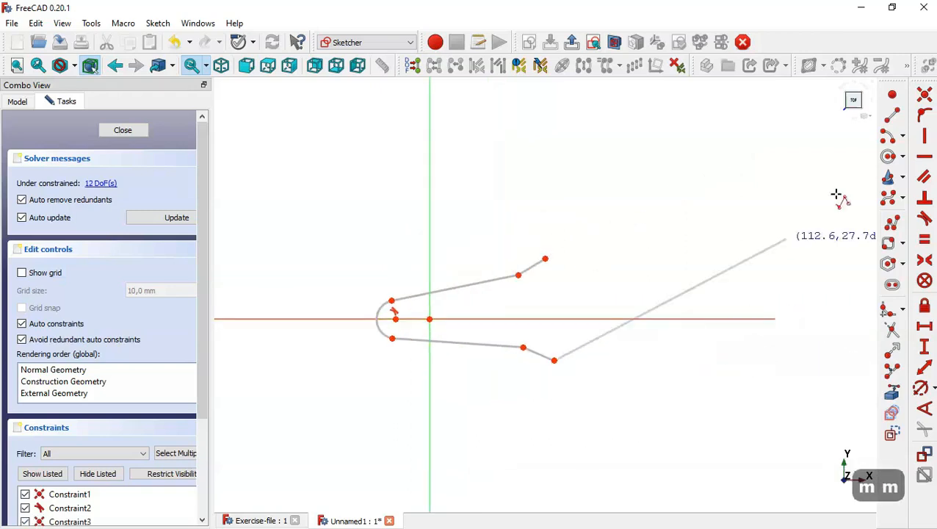
# Draw outer and inner concentric half-arcs centred on the axis at the right
pyautogui.click(888, 138)
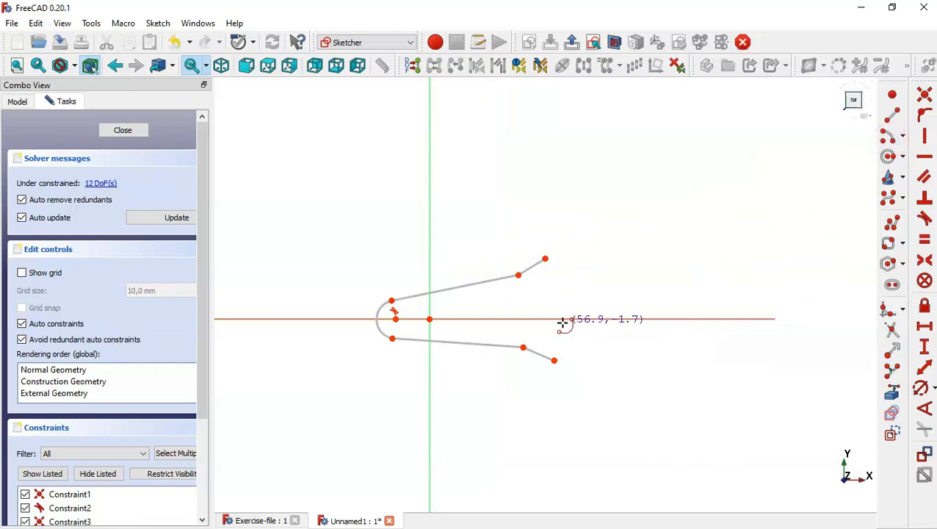
pyautogui.click(628, 318)
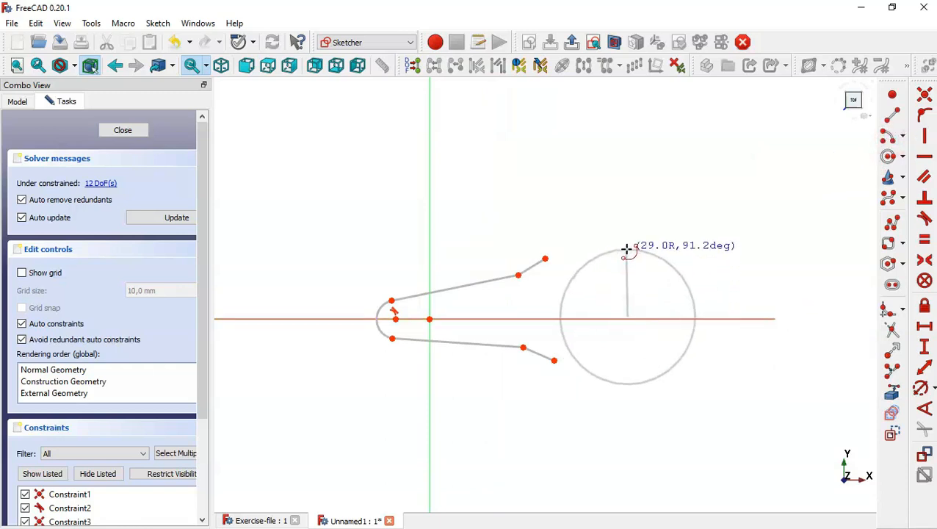
pyautogui.click(628, 250)
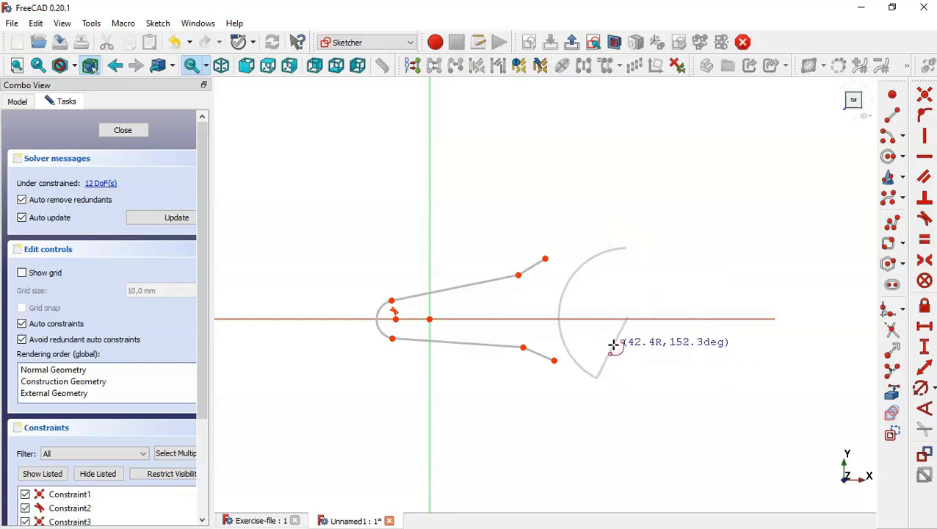
pyautogui.click(620, 363)
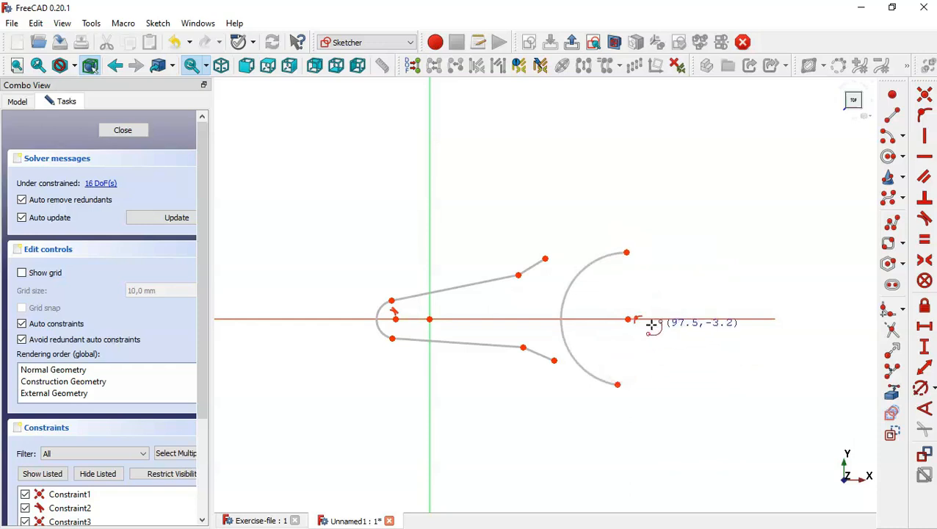
pyautogui.click(629, 318)
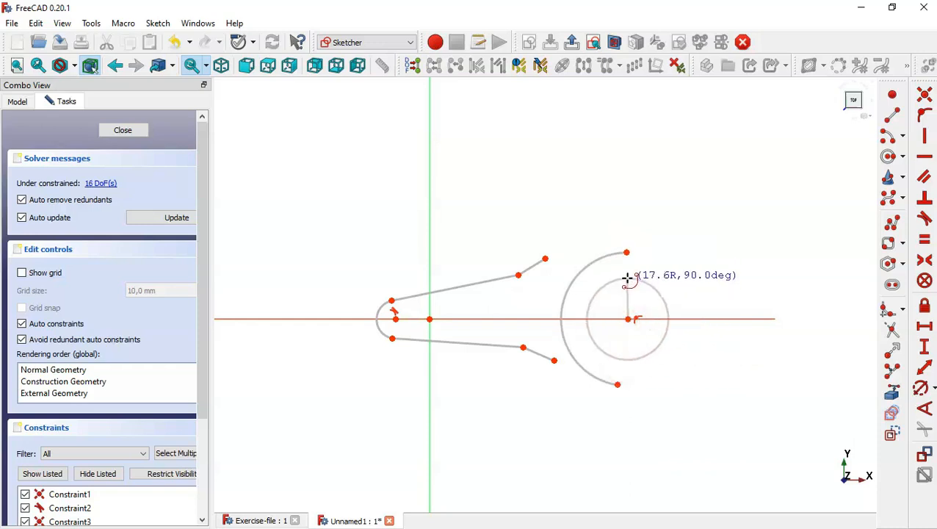
pyautogui.click(626, 274)
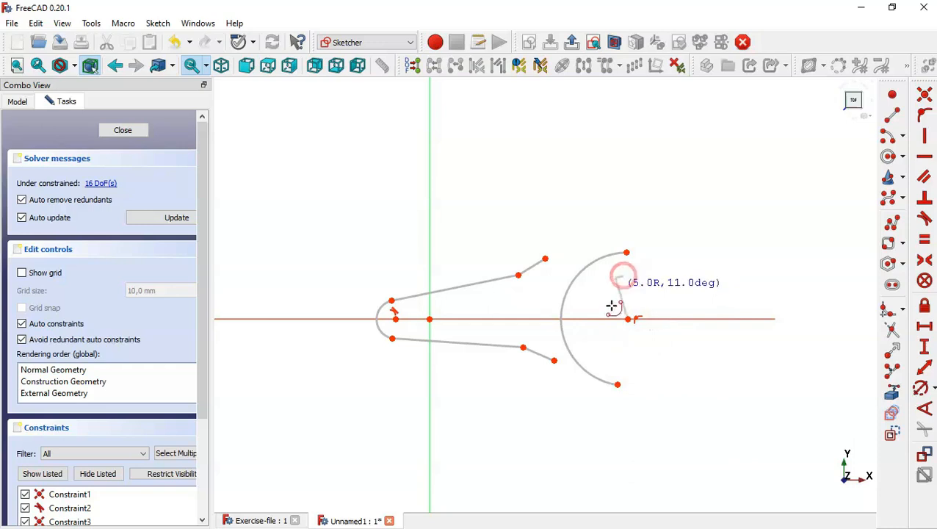
pyautogui.click(631, 356)
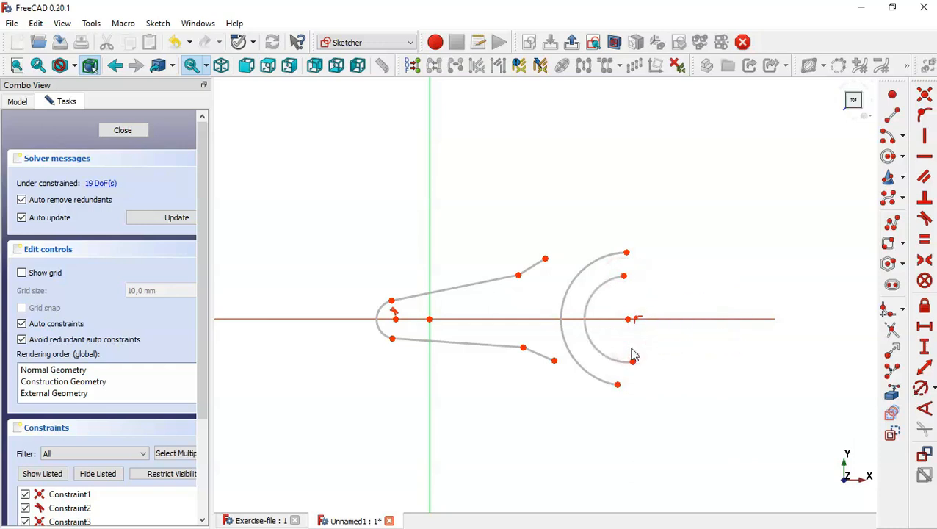
# Join the top and bottom ends of the two arcs with short lines
pyautogui.click(892, 119)
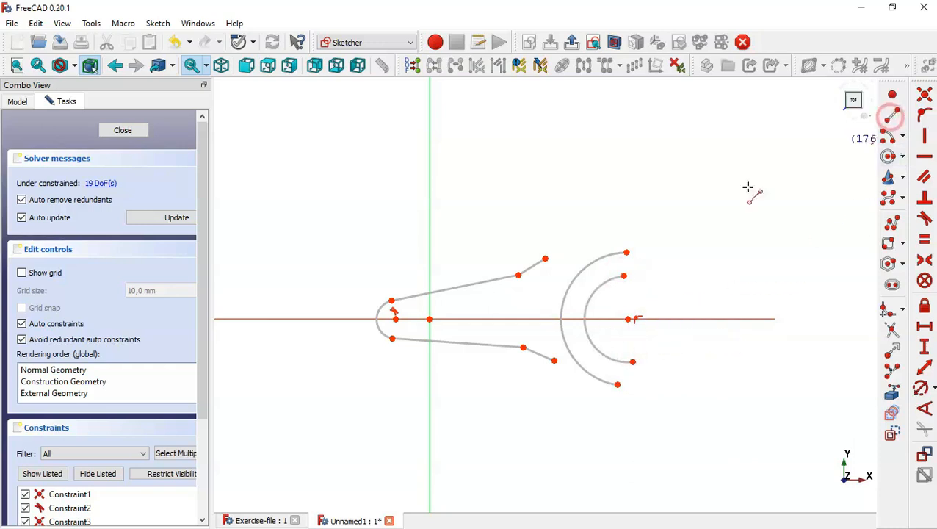
pyautogui.click(625, 252)
pyautogui.click(623, 276)
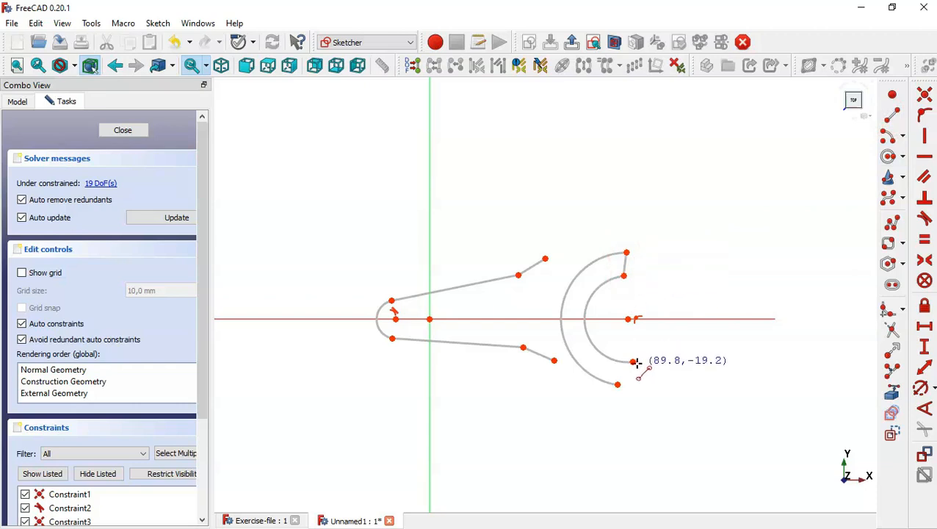
pyautogui.click(632, 361)
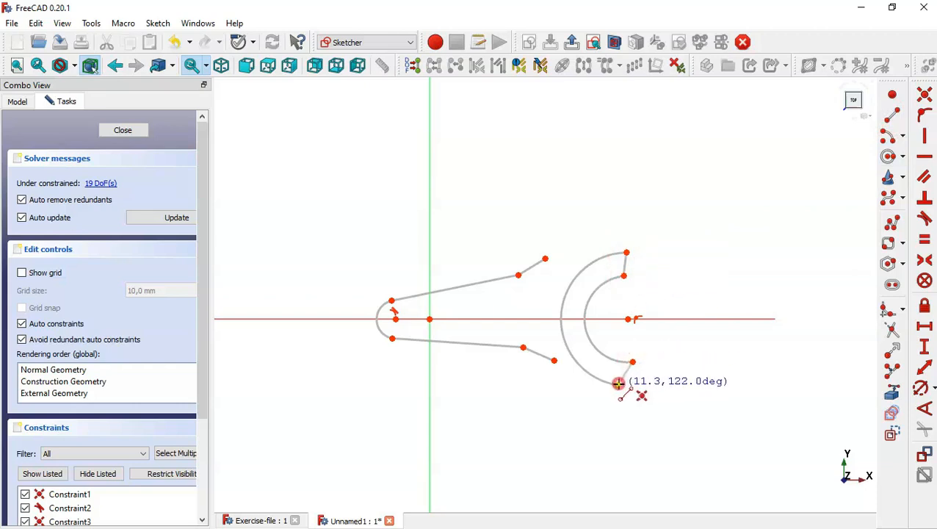
pyautogui.click(618, 384)
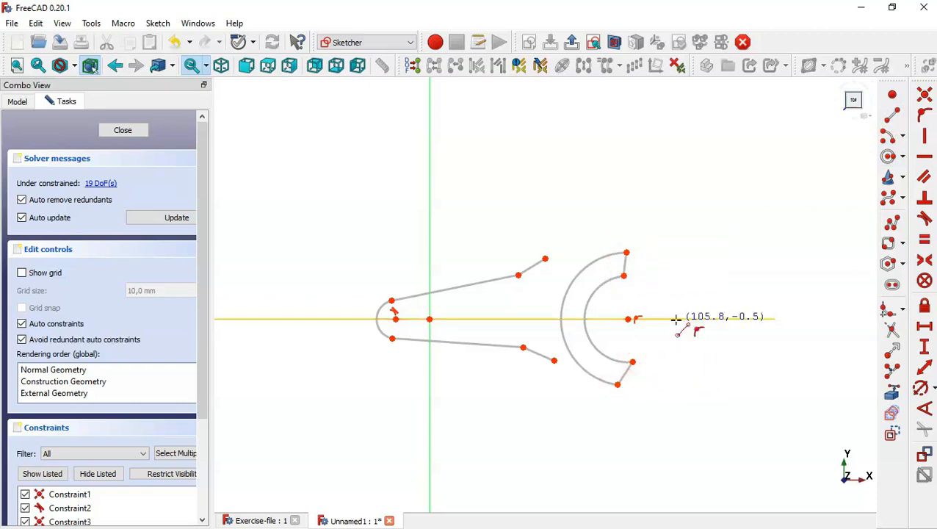
# Make both joining lines vertical and vertically align the arc centre with the inner arc's endpoints
pyautogui.click(928, 139)
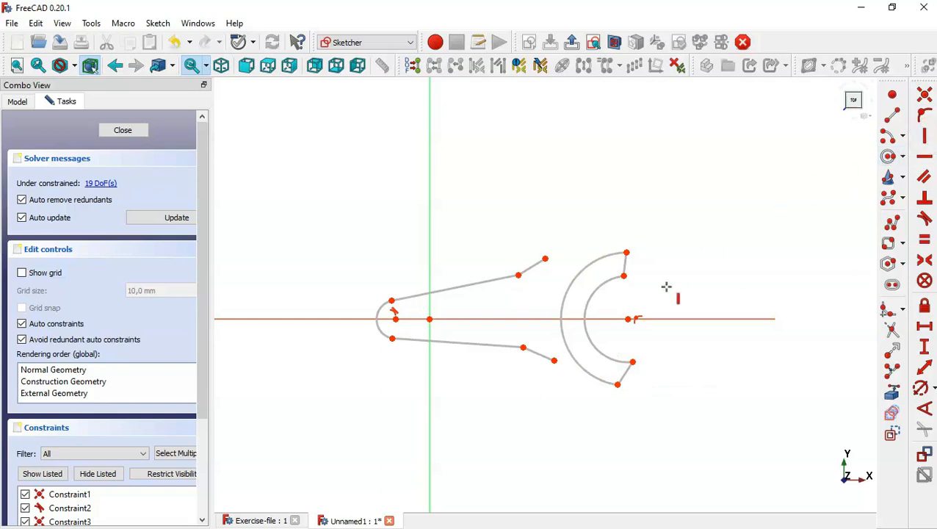
pyautogui.click(625, 265)
pyautogui.click(626, 371)
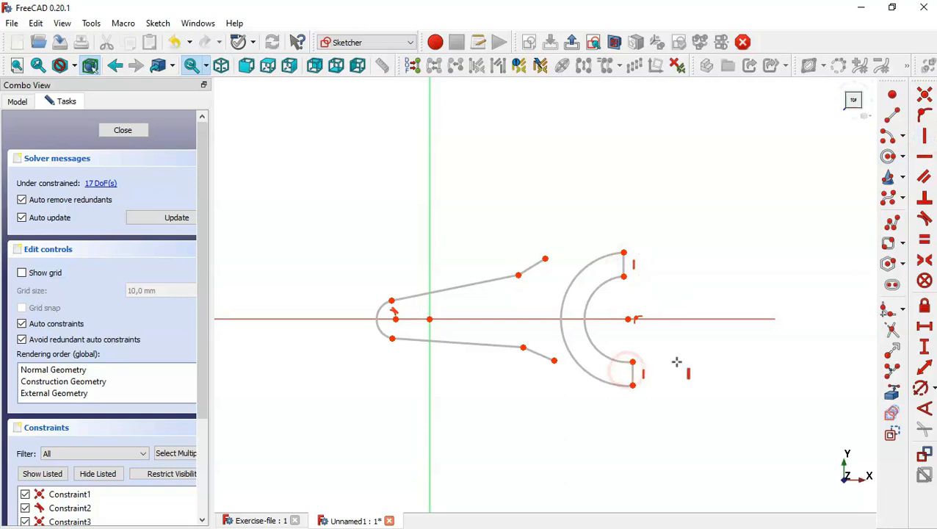
pyautogui.click(632, 361)
pyautogui.click(626, 317)
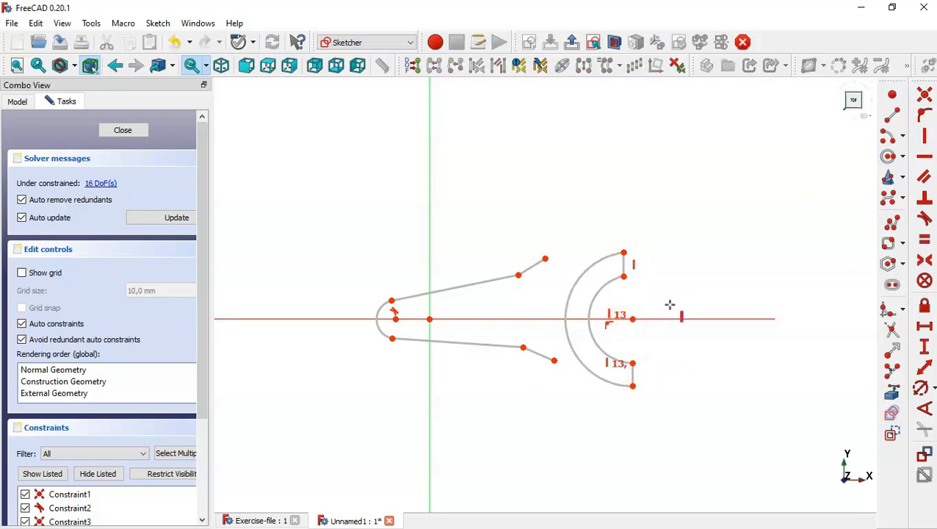
pyautogui.click(632, 319)
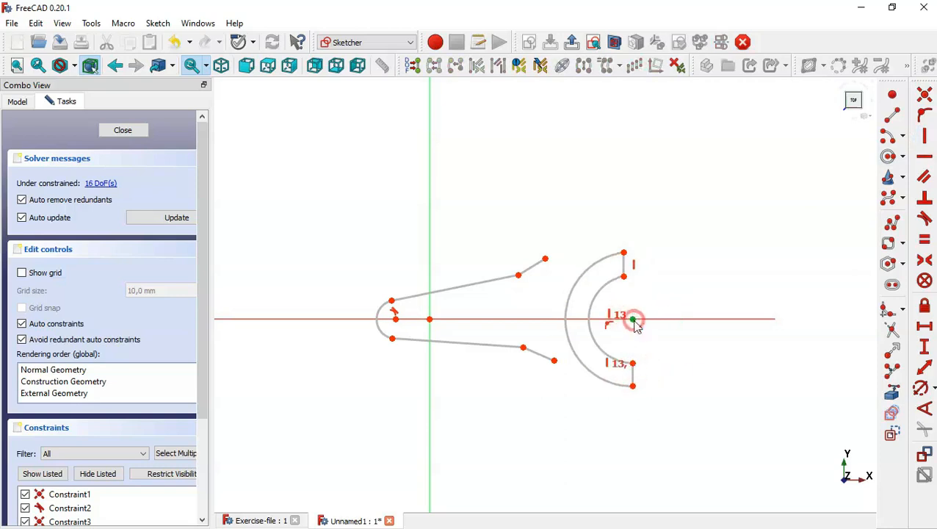
pyautogui.click(624, 276)
pyautogui.scroll(1, 561, 267)
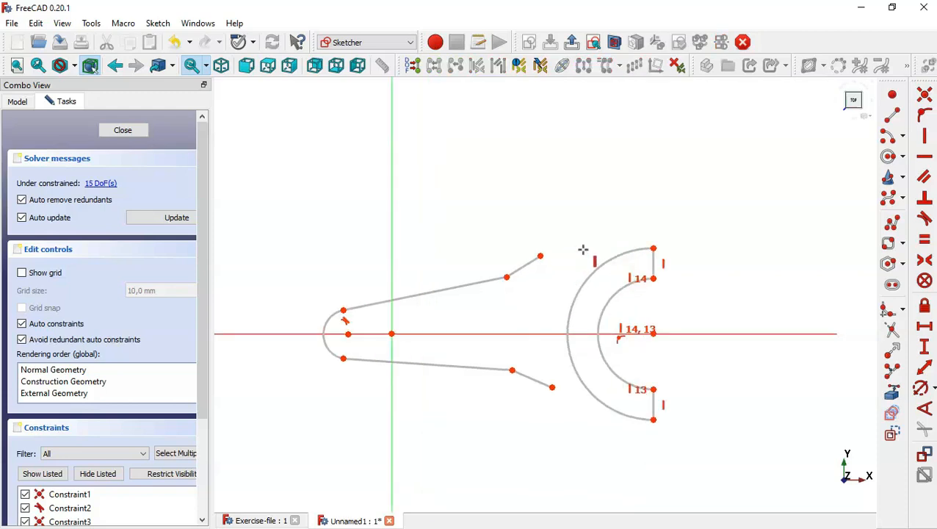
pyautogui.press('Escape')
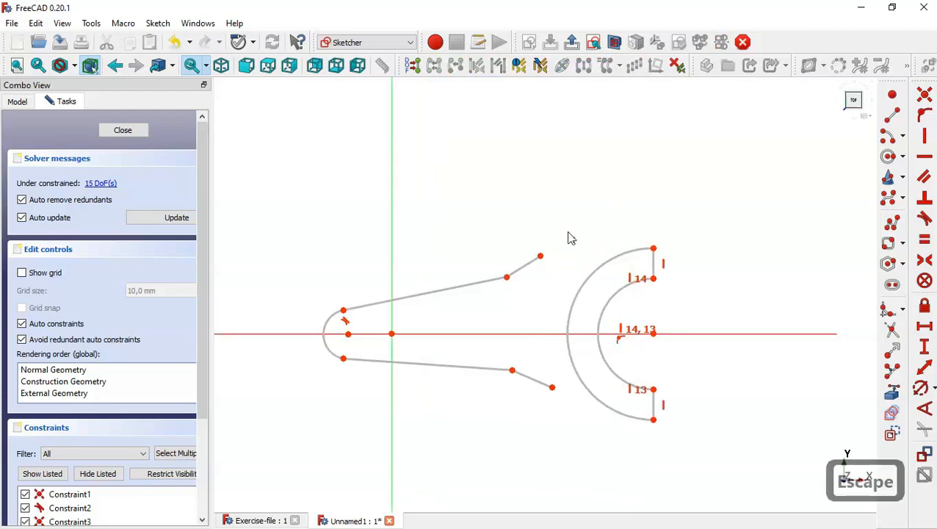
pyautogui.click(540, 257)
pyautogui.click(596, 272)
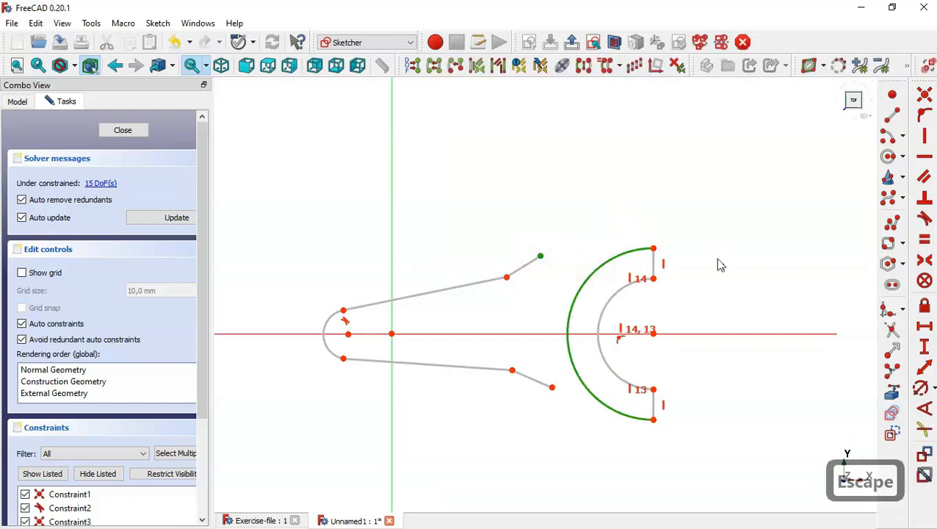
# Make the outer arc tangent at both shank line ends and trim its left portion away
pyautogui.click(925, 219)
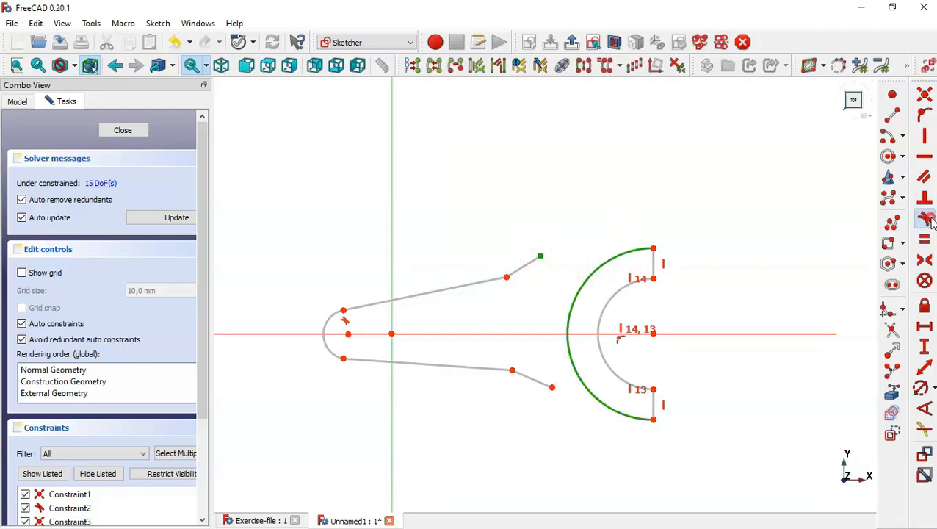
pyautogui.click(553, 387)
pyautogui.click(554, 429)
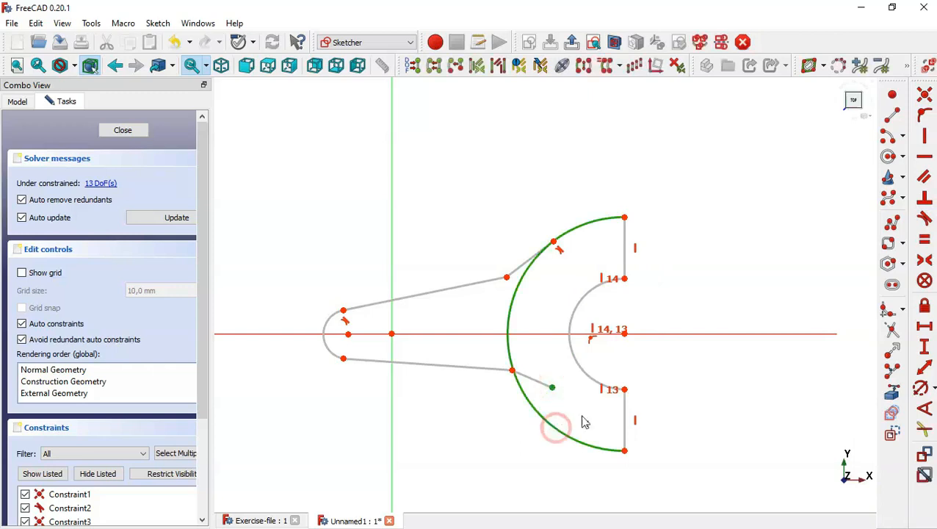
pyautogui.click(924, 219)
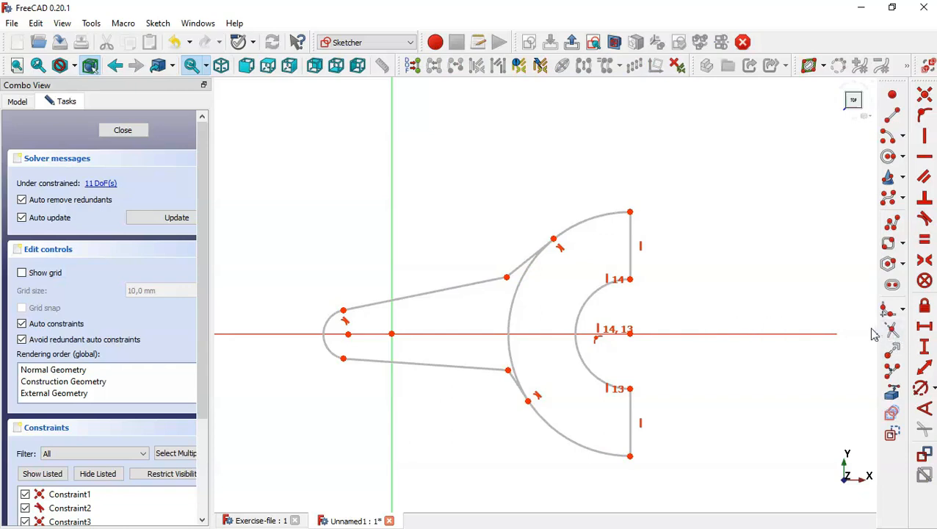
pyautogui.click(890, 332)
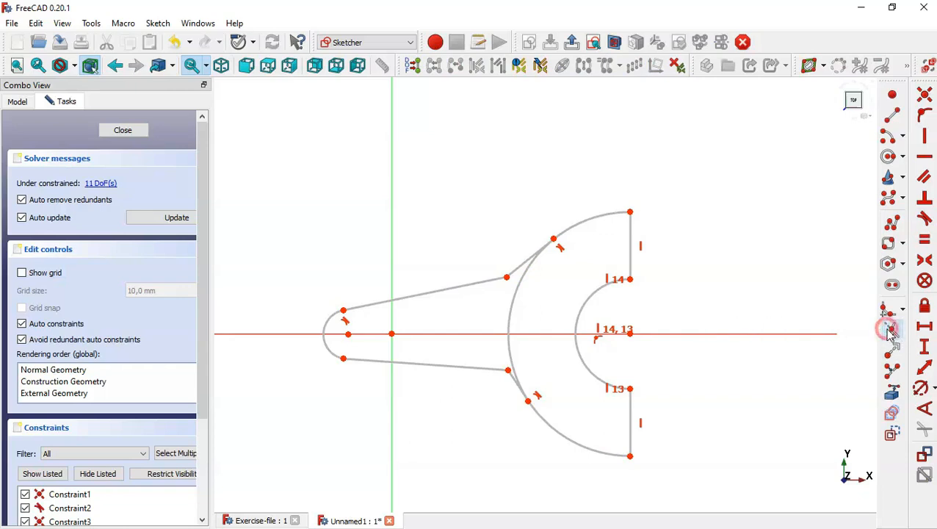
pyautogui.click(518, 290)
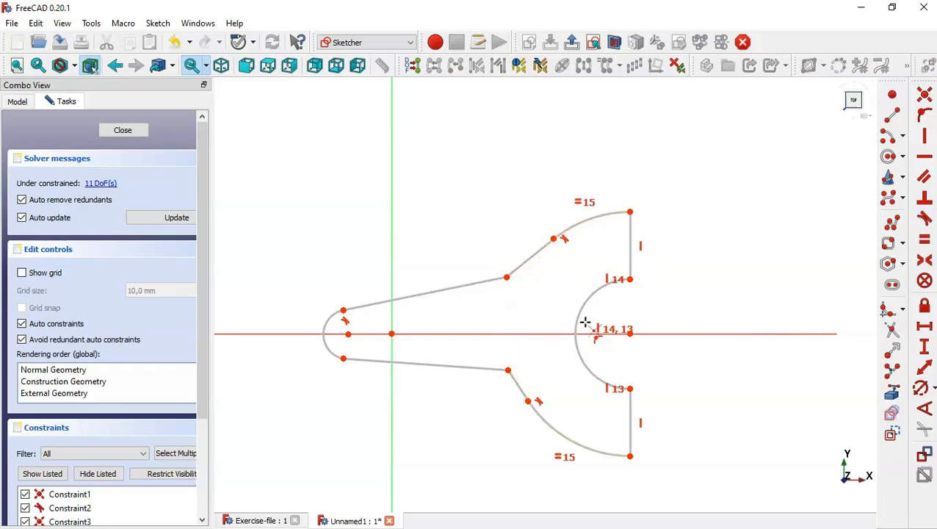
# Make the small left arc tangent to the lower long shank line
pyautogui.press('Escape')
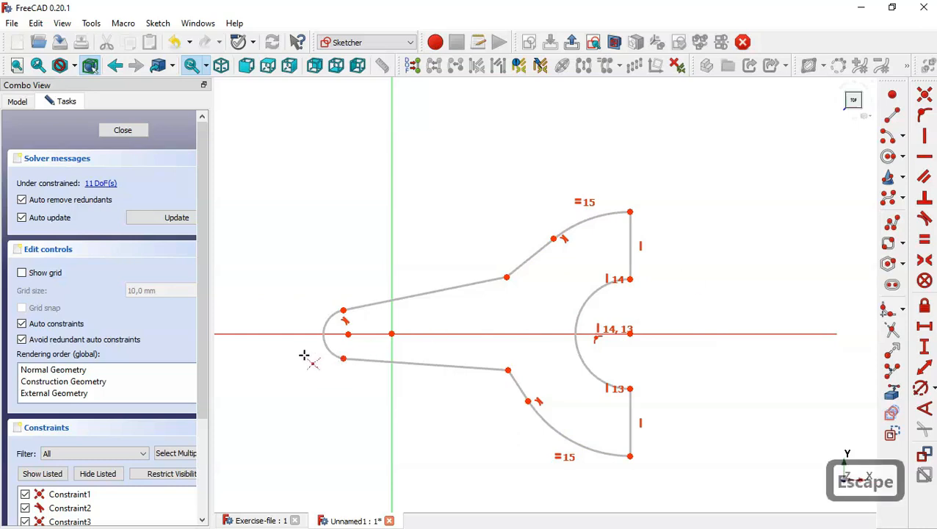
pyautogui.click(329, 350)
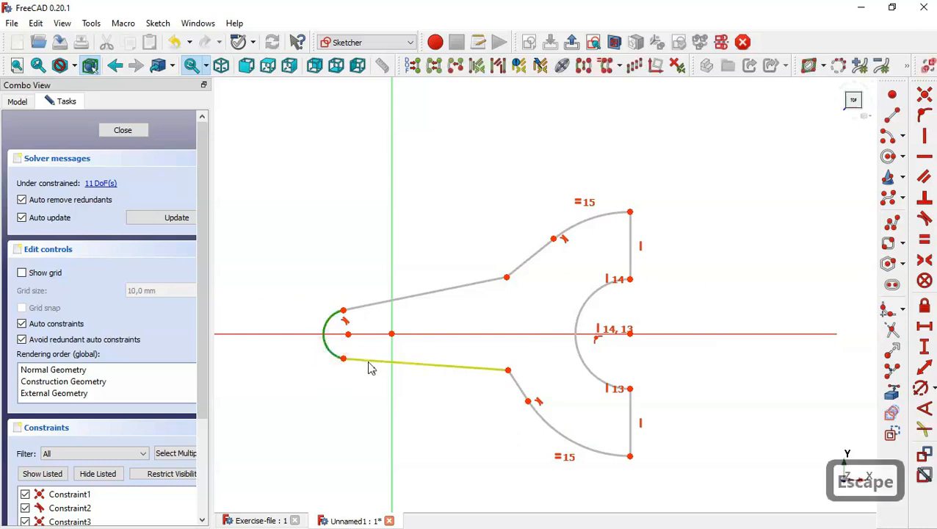
pyautogui.click(368, 361)
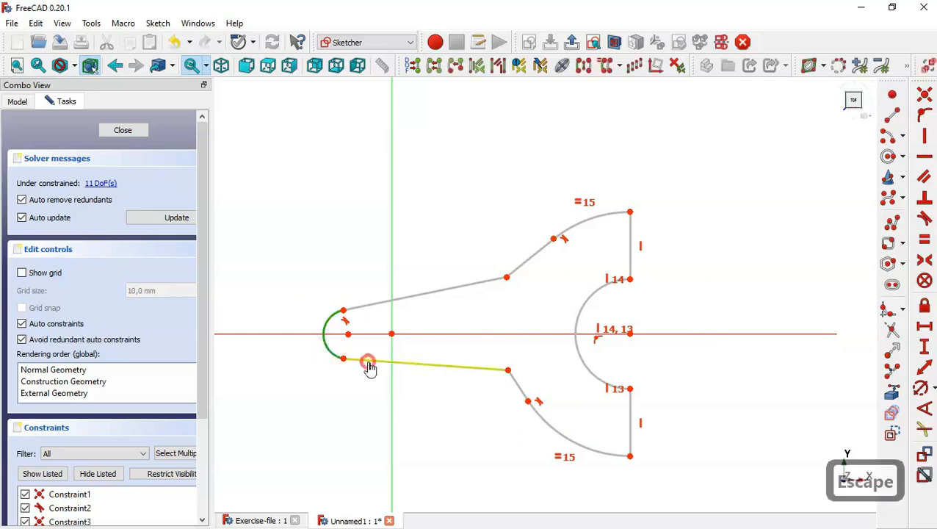
pyautogui.click(925, 218)
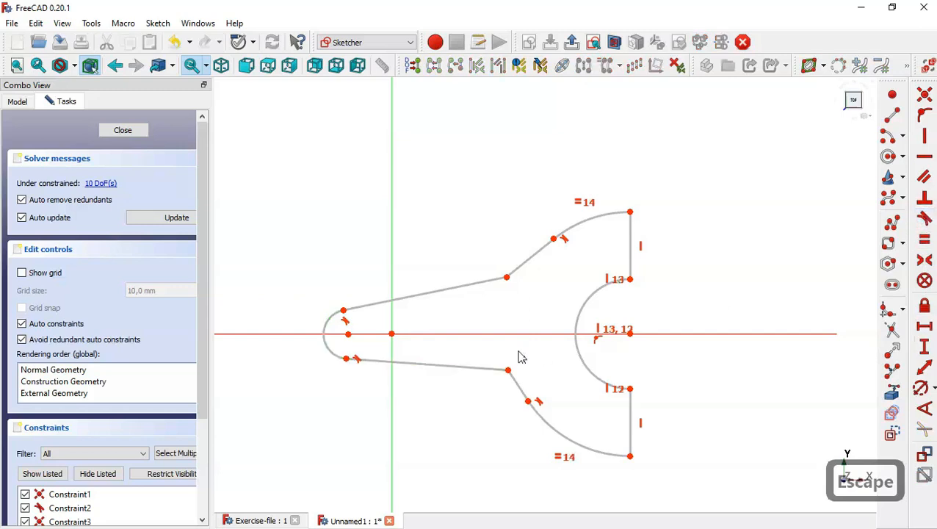
# Make the long shank lines, the short angled lines, and the vertical end lines equal in pairs
pyautogui.click(926, 239)
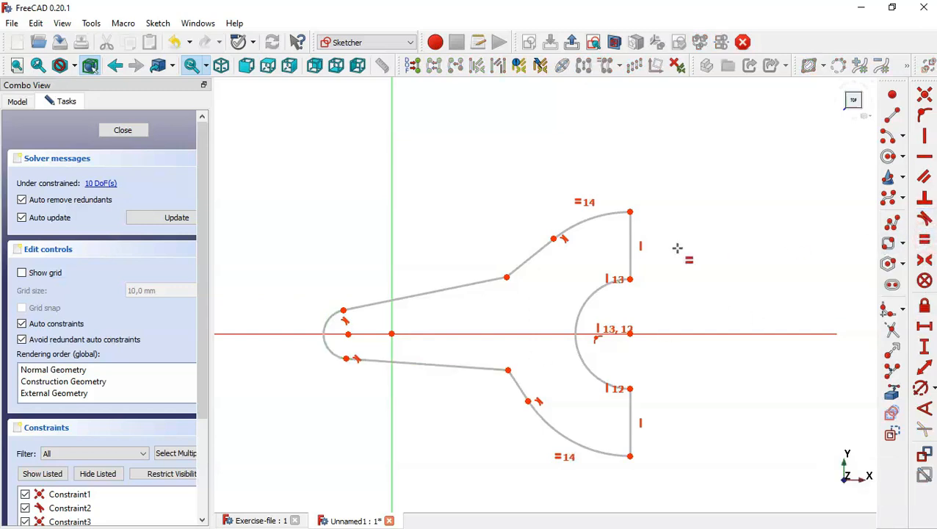
pyautogui.click(432, 291)
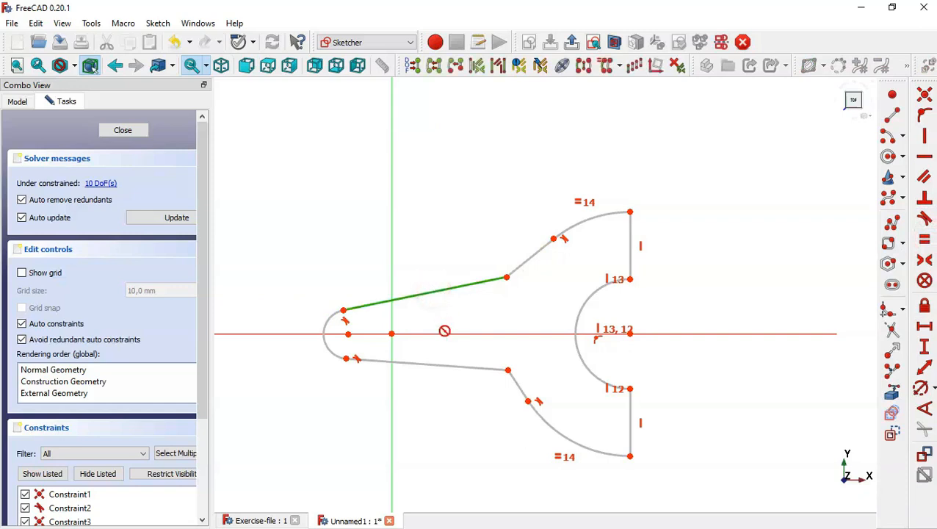
pyautogui.click(463, 367)
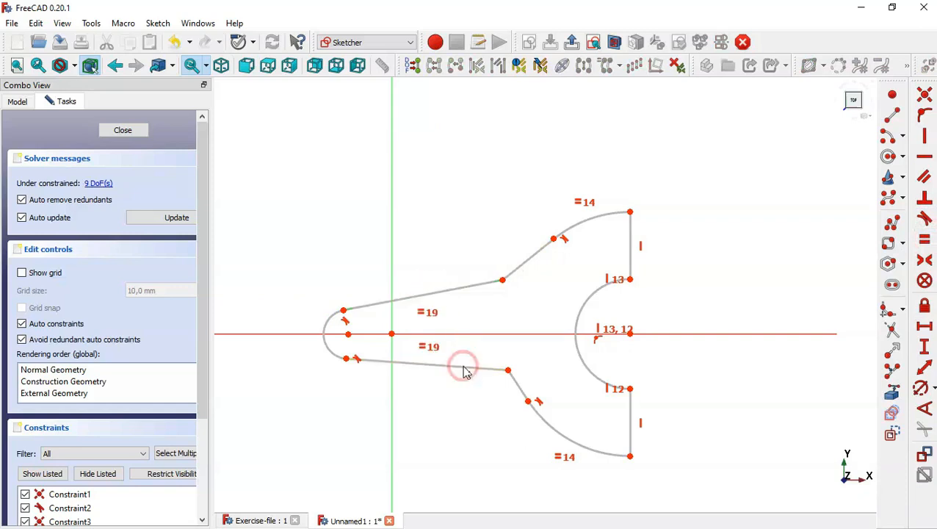
pyautogui.click(519, 384)
pyautogui.click(535, 252)
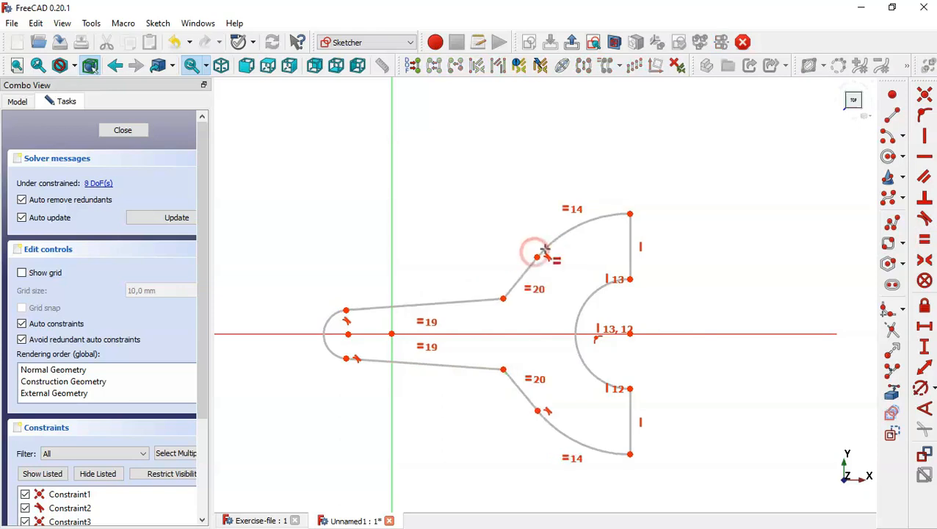
pyautogui.click(631, 239)
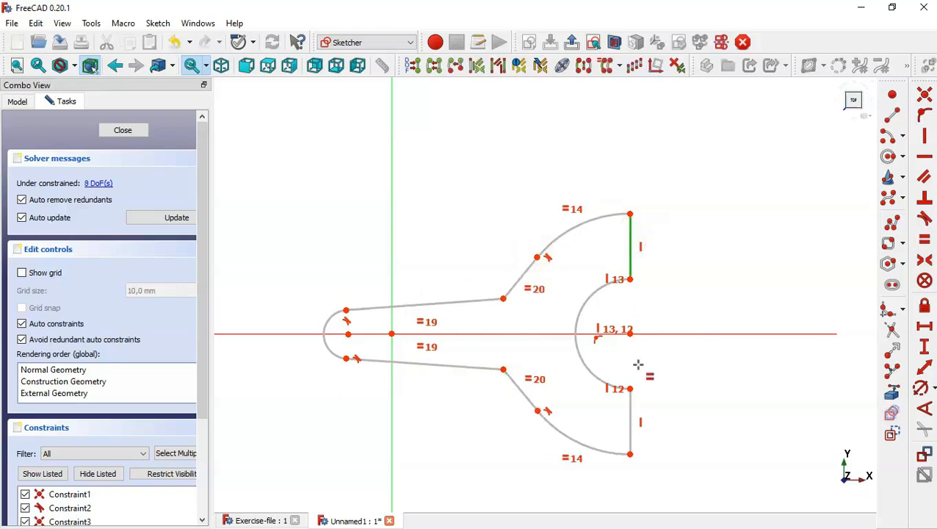
pyautogui.click(630, 406)
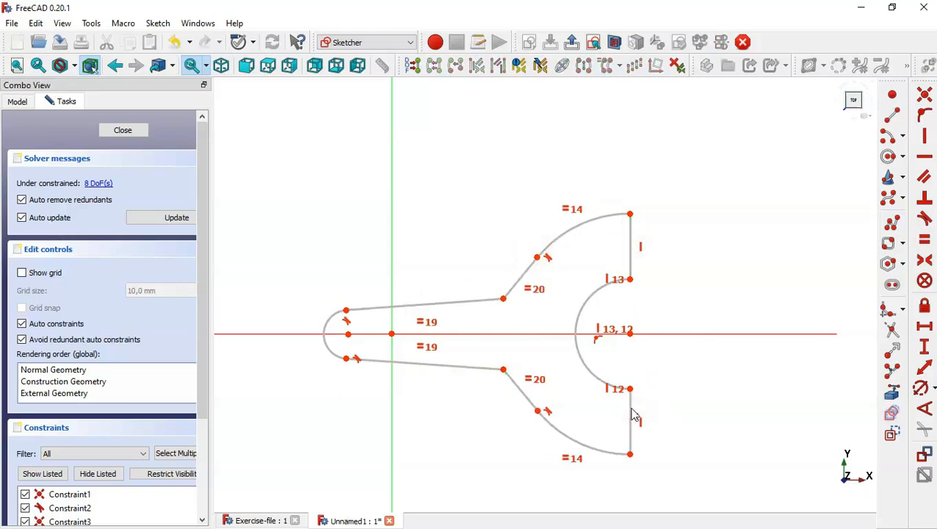
pyautogui.press('Escape')
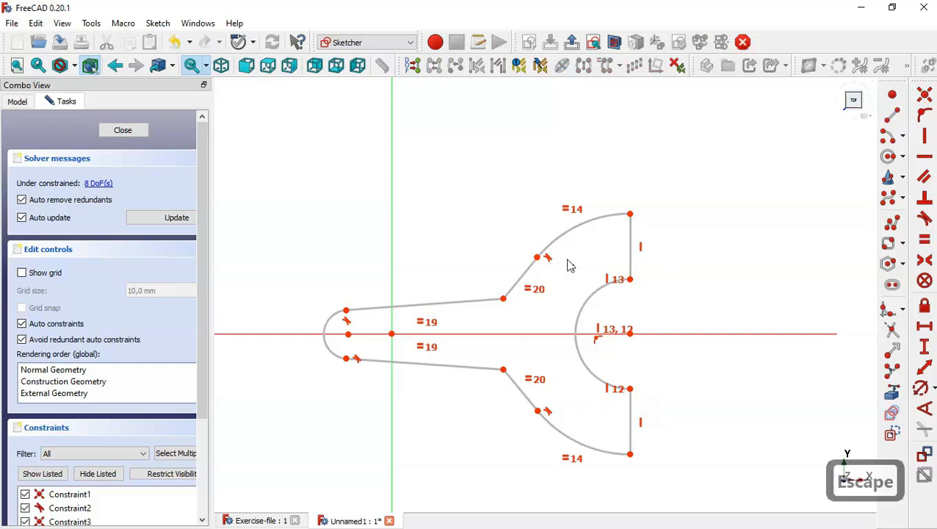
pyautogui.click(270, 519)
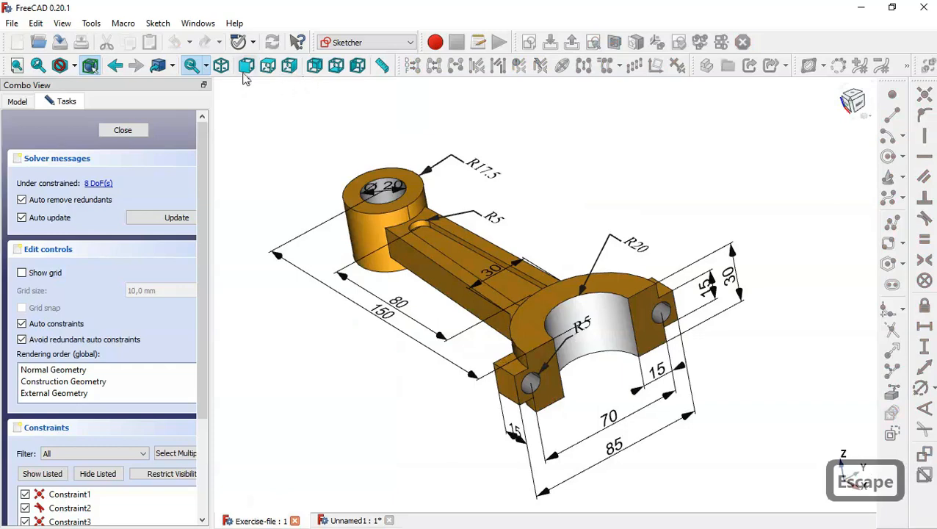
pyautogui.click(268, 66)
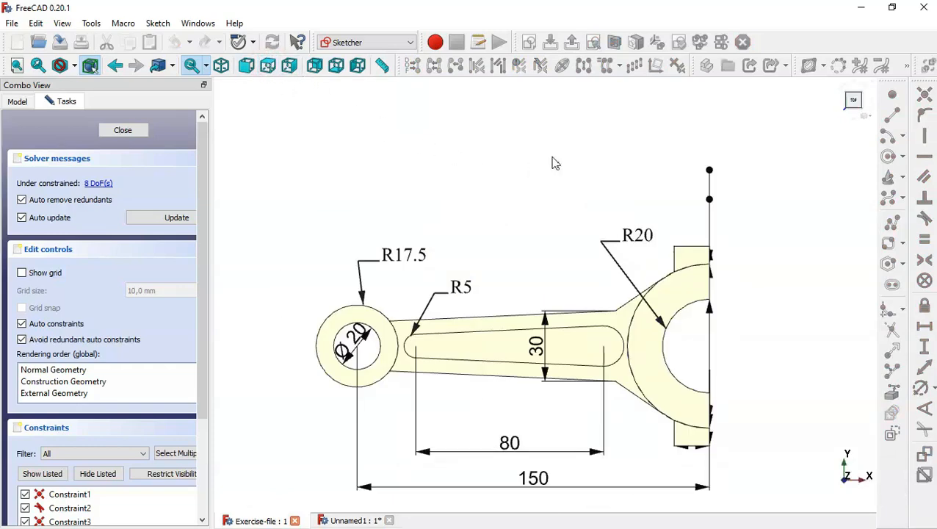
pyautogui.scroll(-5, 554, 163)
pyautogui.scroll(5, 583, 183)
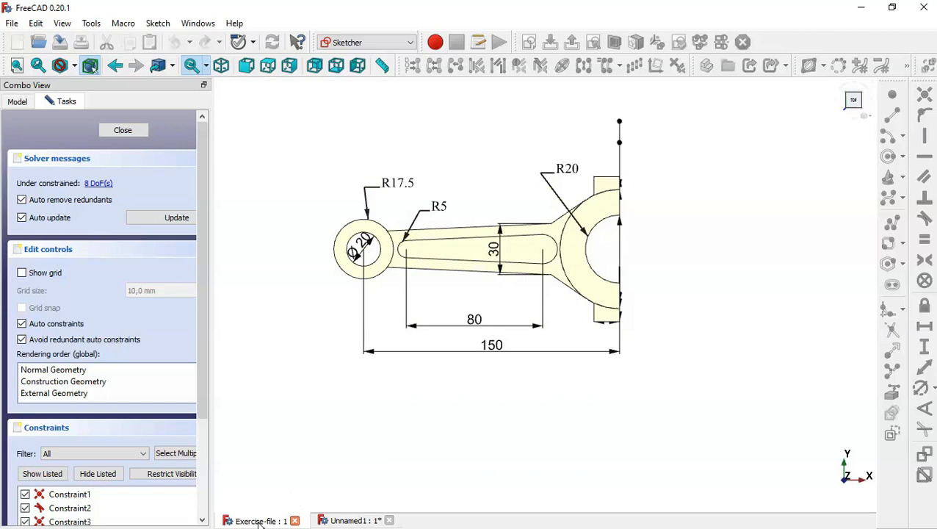
pyautogui.click(342, 521)
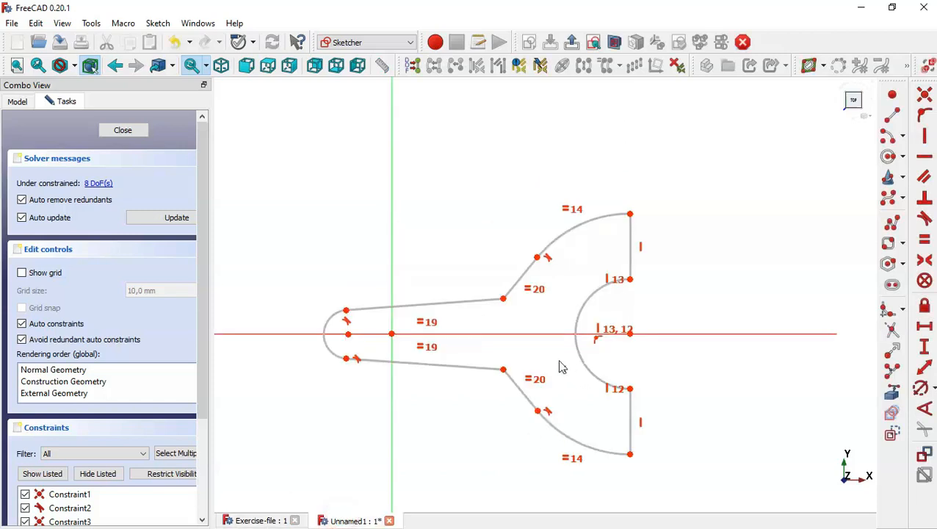
# Constrain the upper right vertical end line to 15 mm
pyautogui.click(923, 345)
pyautogui.click(631, 243)
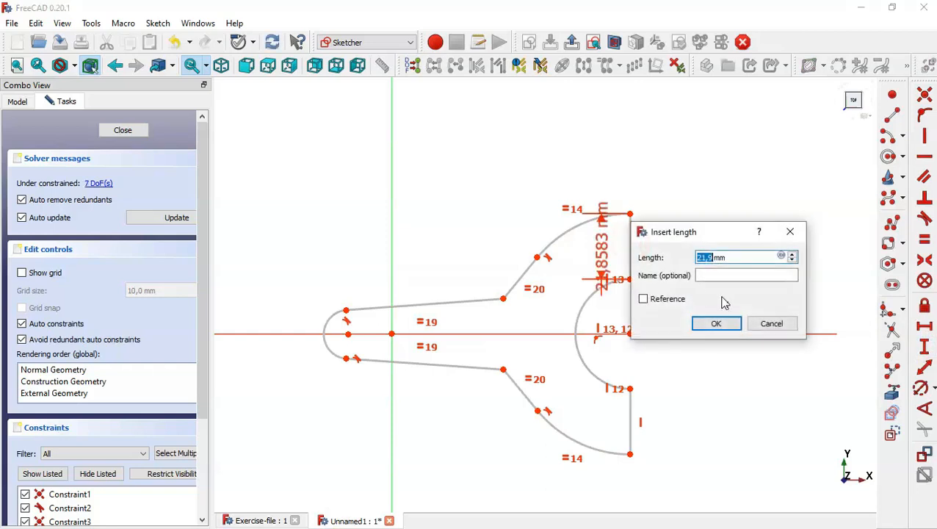
pyautogui.write('15')
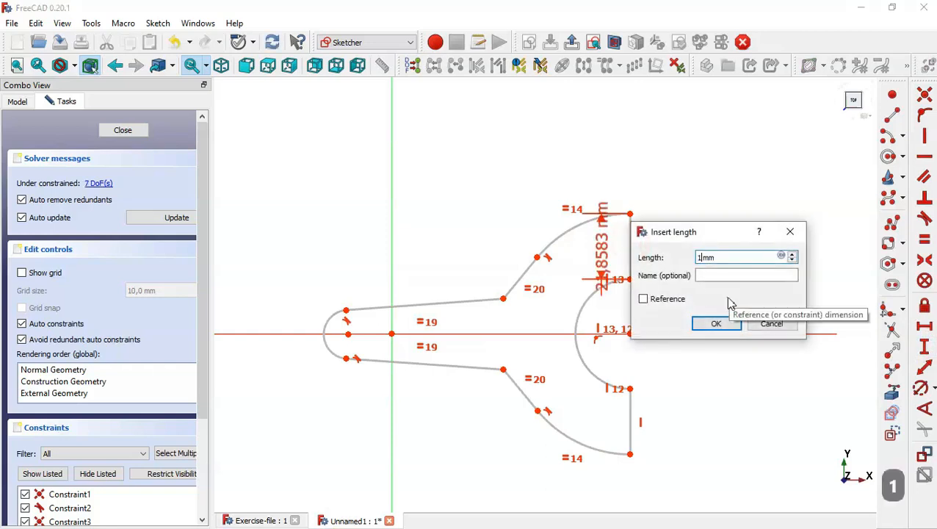
pyautogui.press('Return')
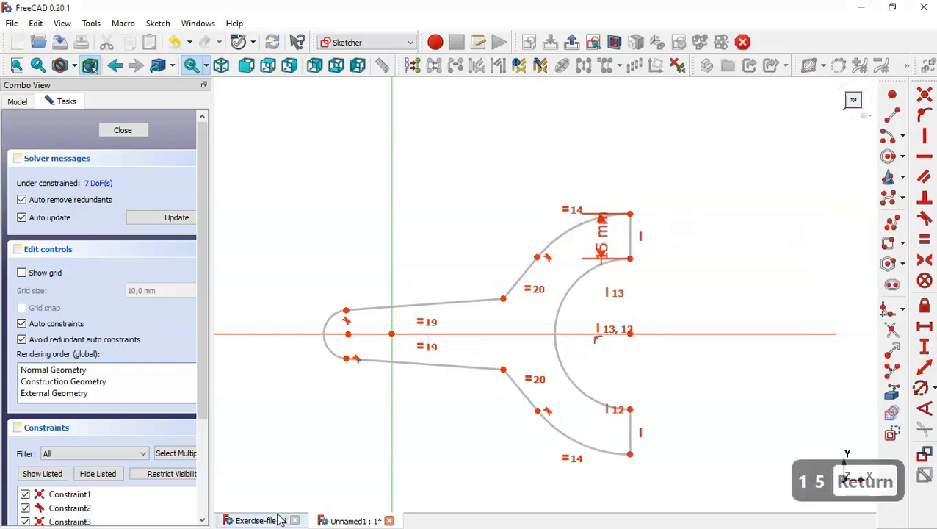
pyautogui.click(276, 521)
pyautogui.moveTo(636, 395); pyautogui.dragTo(525, 347, button='middle')
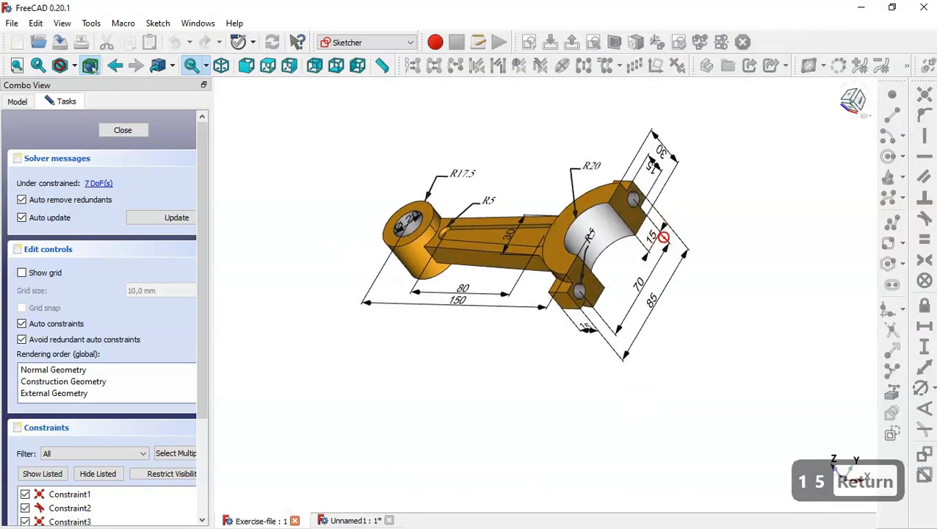
pyautogui.click(337, 519)
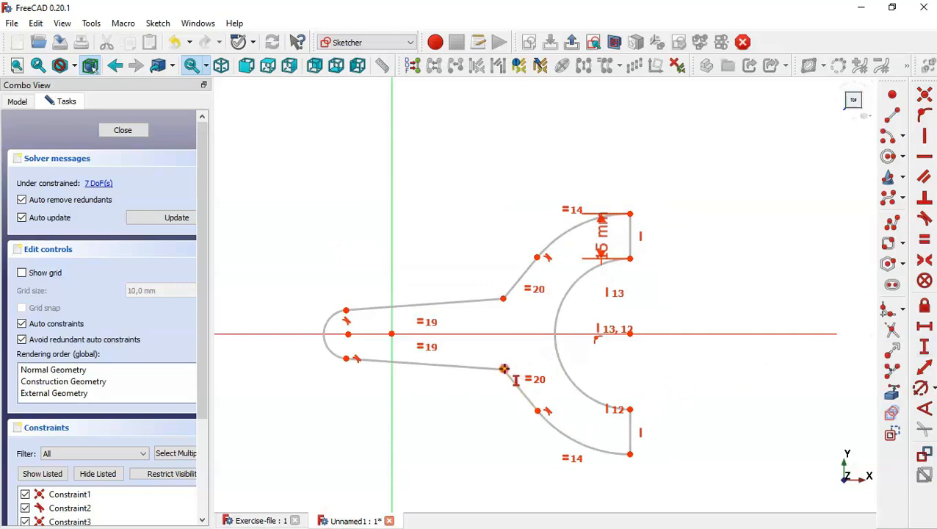
# Set a 30 mm vertical distance between the shank's wide-end vertices
pyautogui.click(504, 369)
pyautogui.click(503, 299)
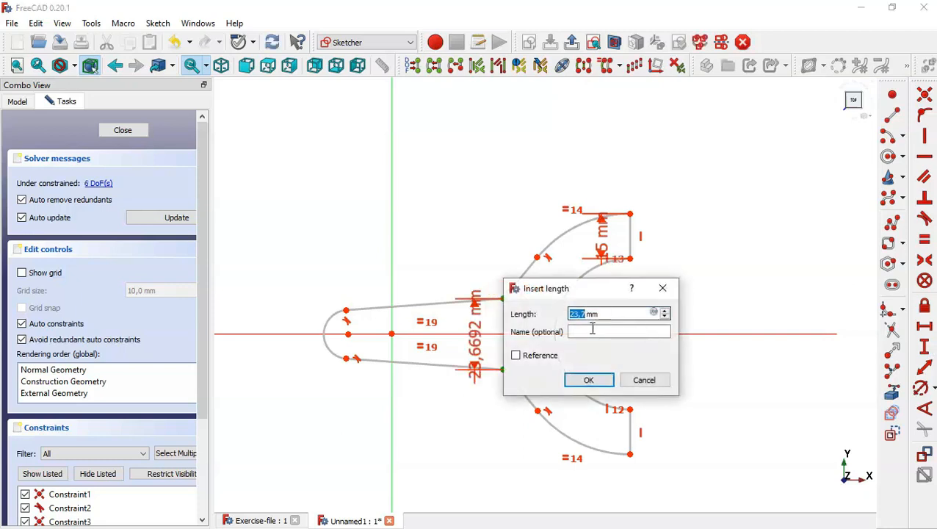
pyautogui.write('30')
pyautogui.press('Return')
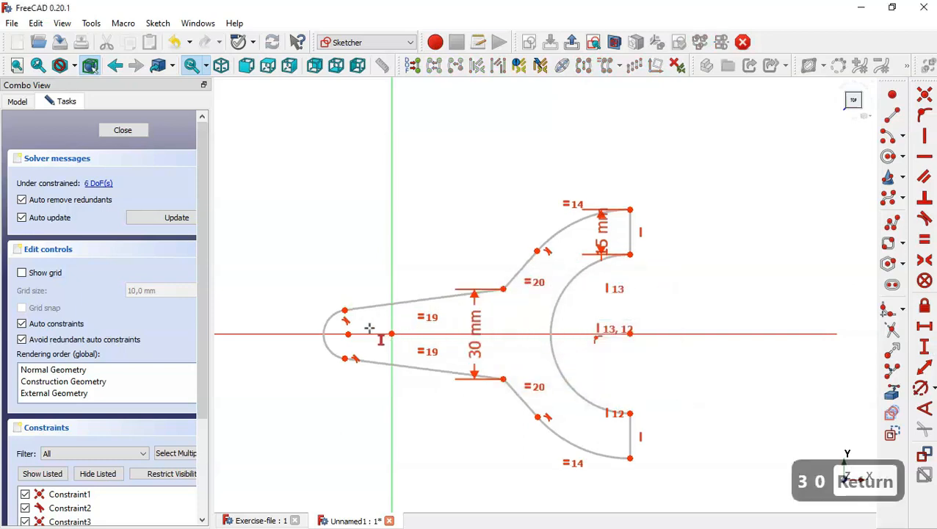
pyautogui.press('Escape')
pyautogui.click(348, 335)
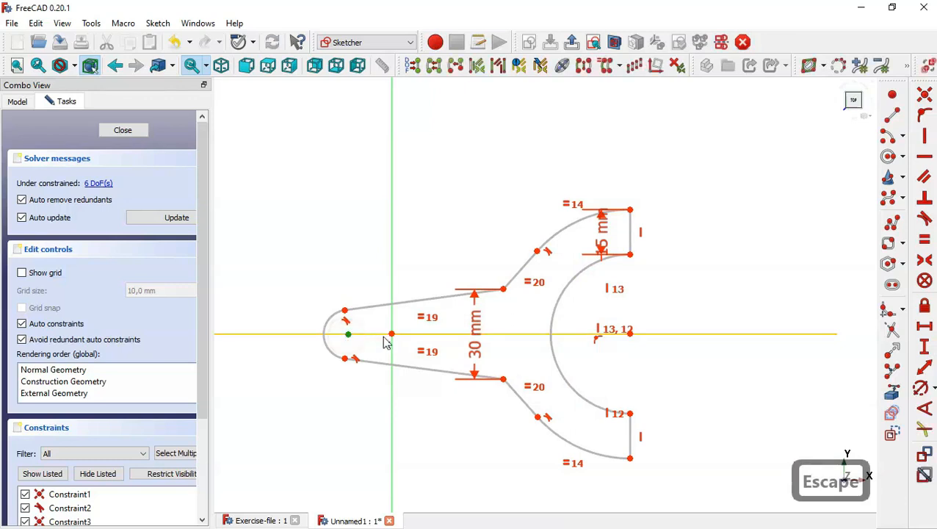
pyautogui.click(391, 334)
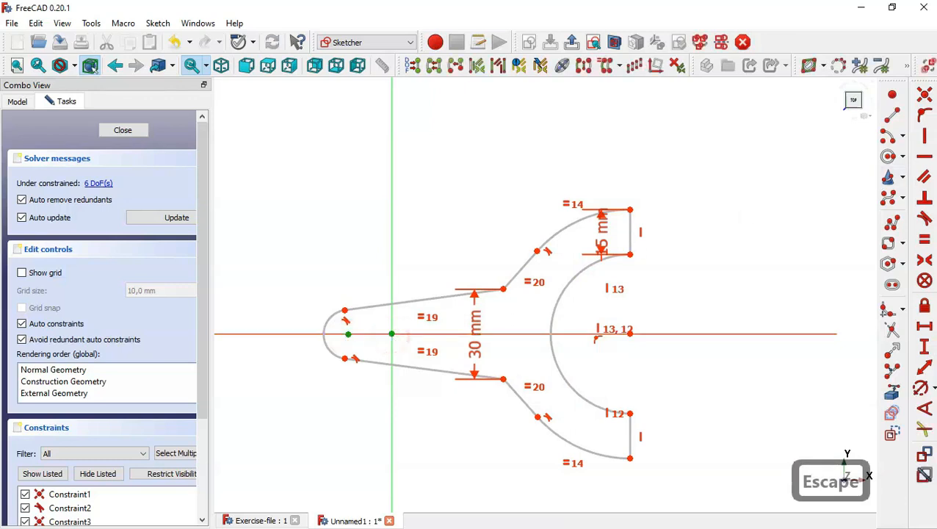
# Put the small arc's centre on the origin and give the inner bore a 20 mm radius
pyautogui.click(925, 94)
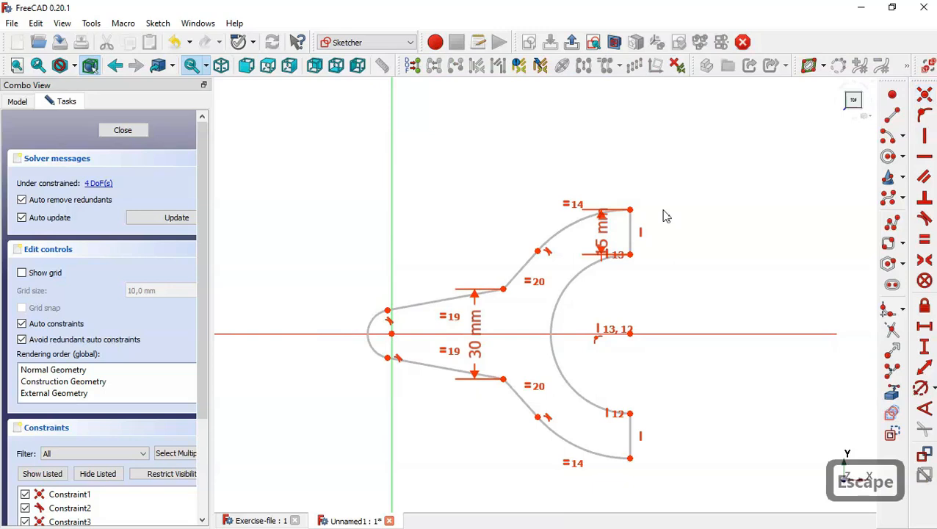
pyautogui.click(923, 391)
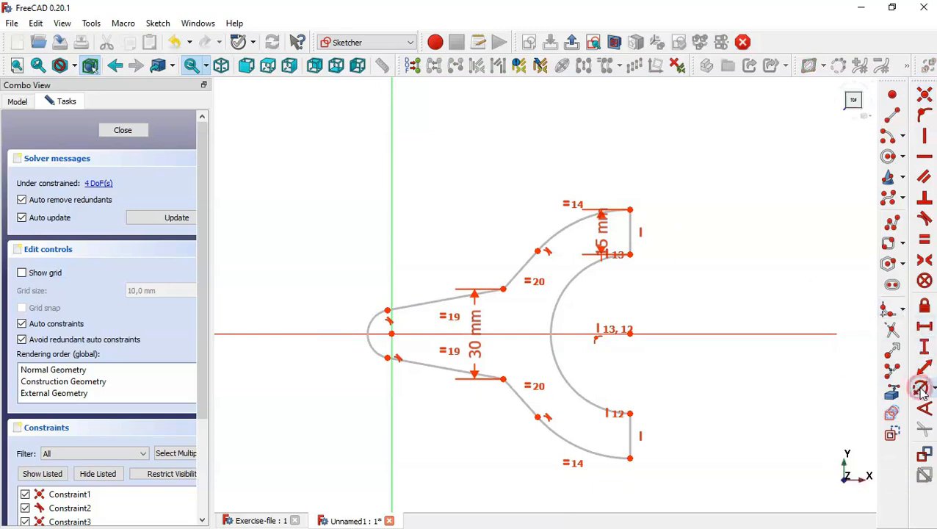
pyautogui.click(577, 279)
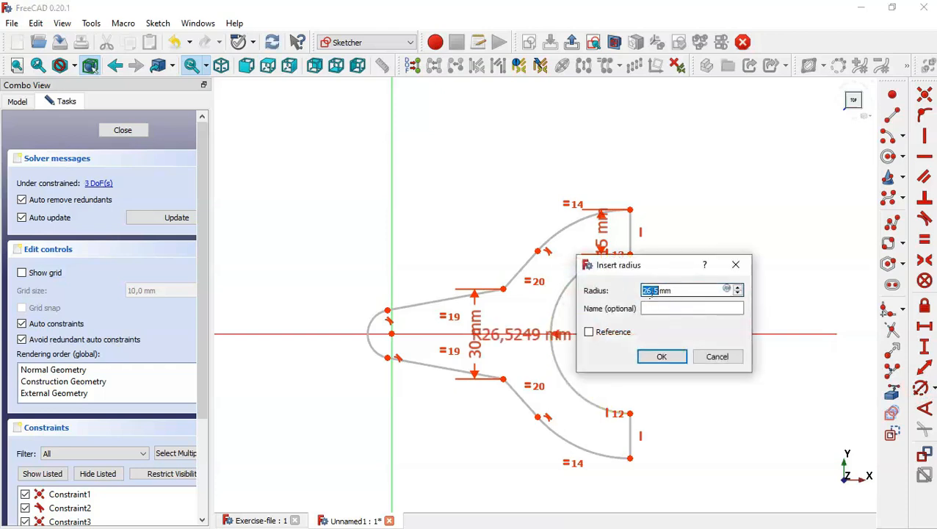
pyautogui.write('20')
pyautogui.press('Return')
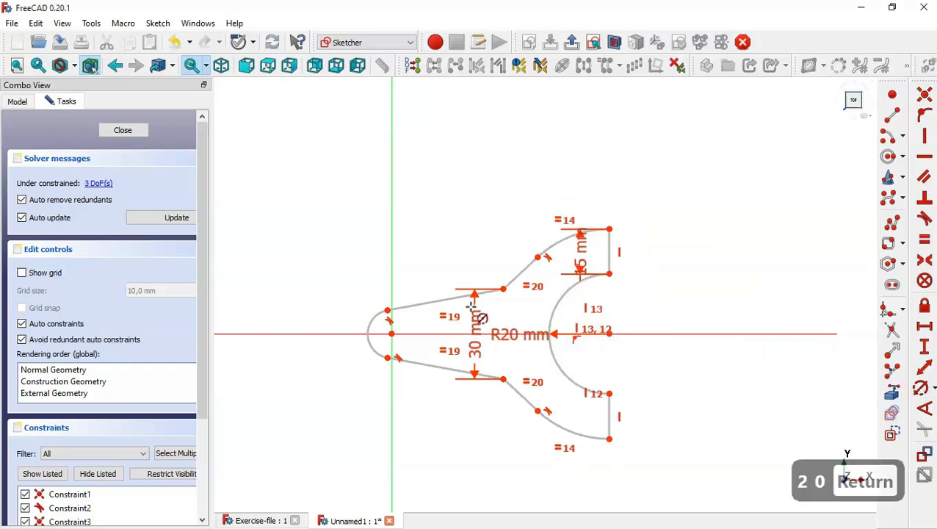
pyautogui.scroll(1, 473, 307)
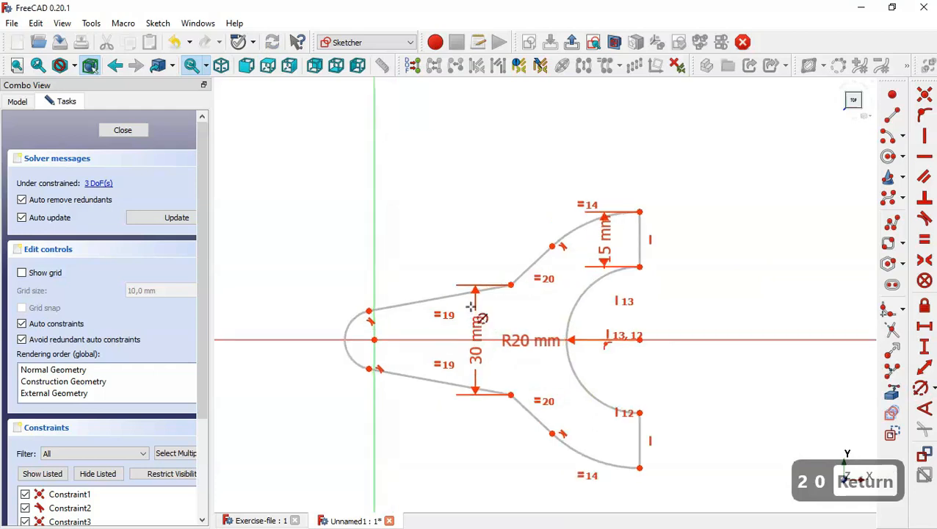
# Start a horizontal distance from the sketch origin to the bore arc's upper end
pyautogui.click(923, 328)
pyautogui.click(374, 339)
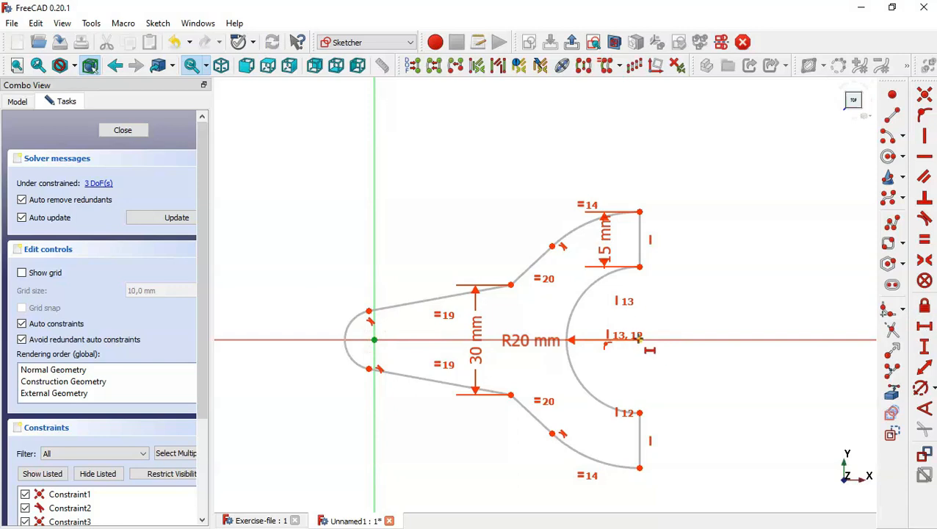
pyautogui.click(638, 338)
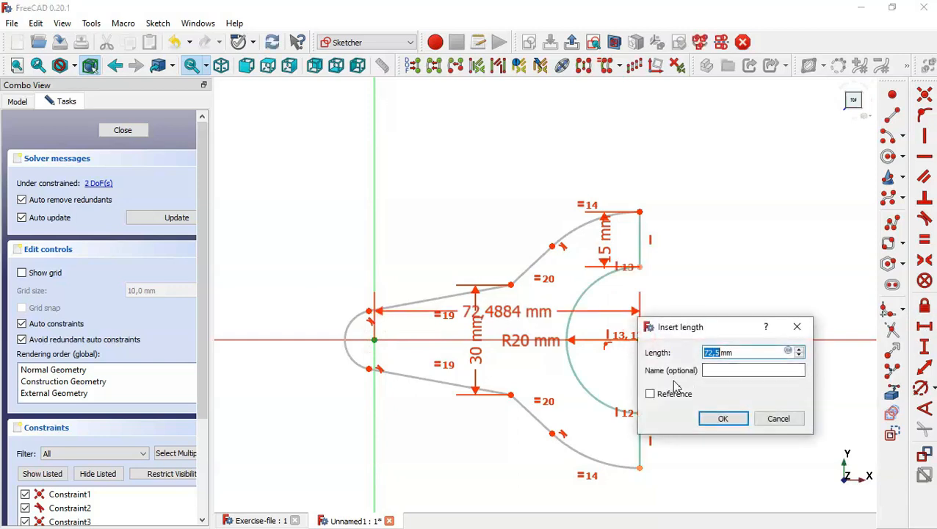
# Set the origin-to-bore horizontal distance to 150 mm
pyautogui.write('150')
pyautogui.press('Return')
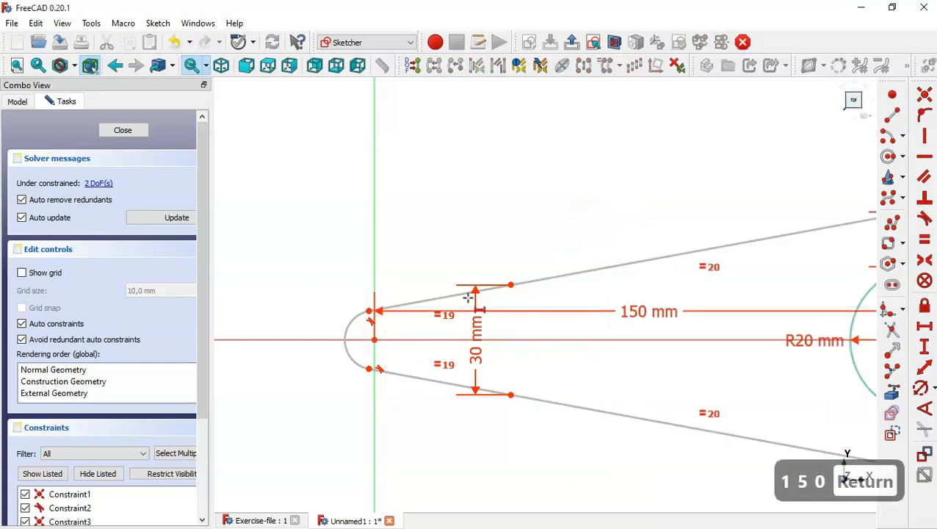
pyautogui.scroll(-3, 468, 297)
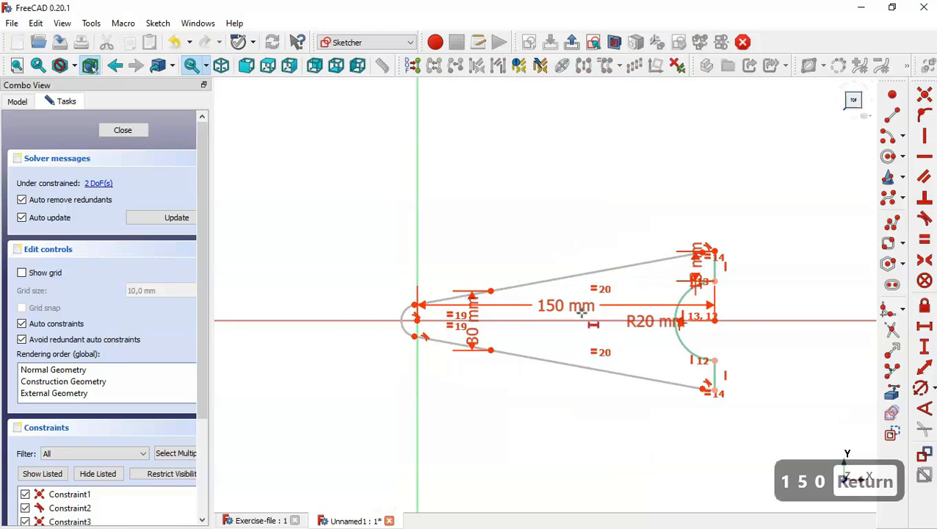
pyautogui.scroll(2, 528, 324)
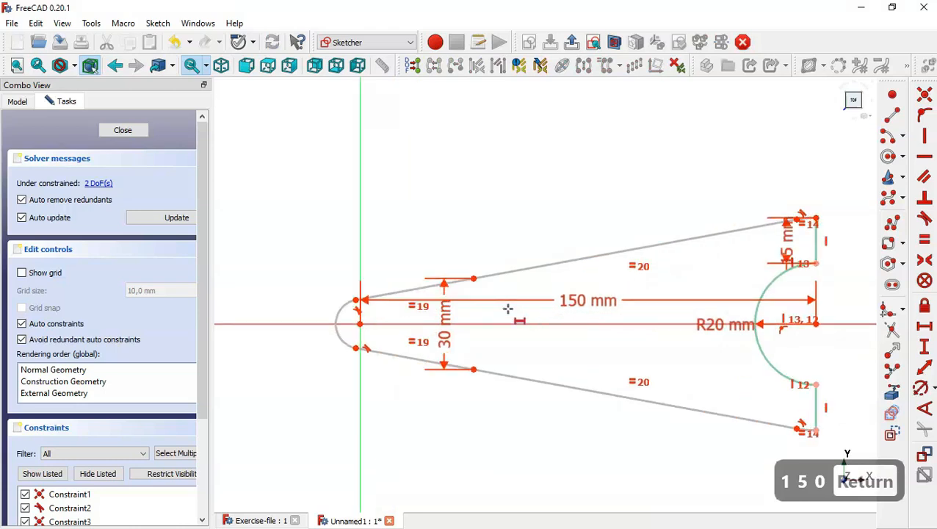
# Add a 110 mm horizontal distance from the left end centre to the upper line's end
pyautogui.click(360, 324)
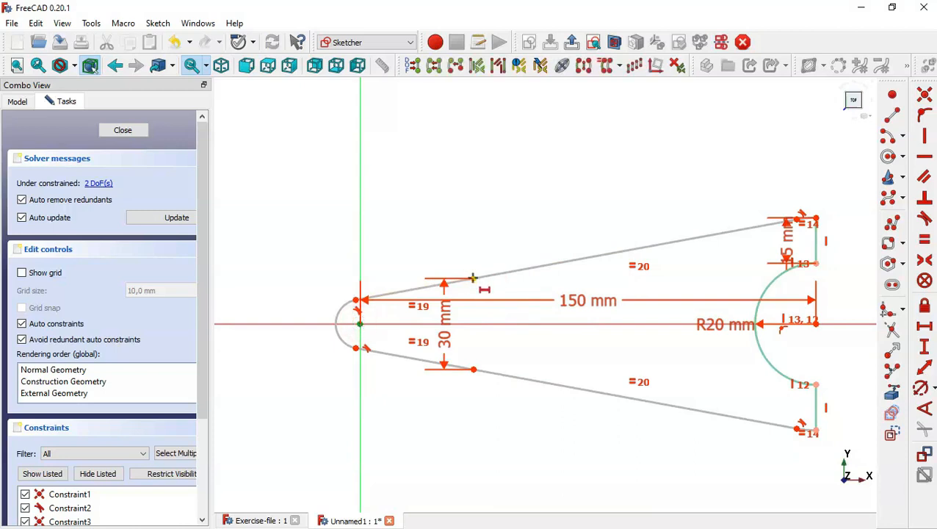
pyautogui.click(473, 279)
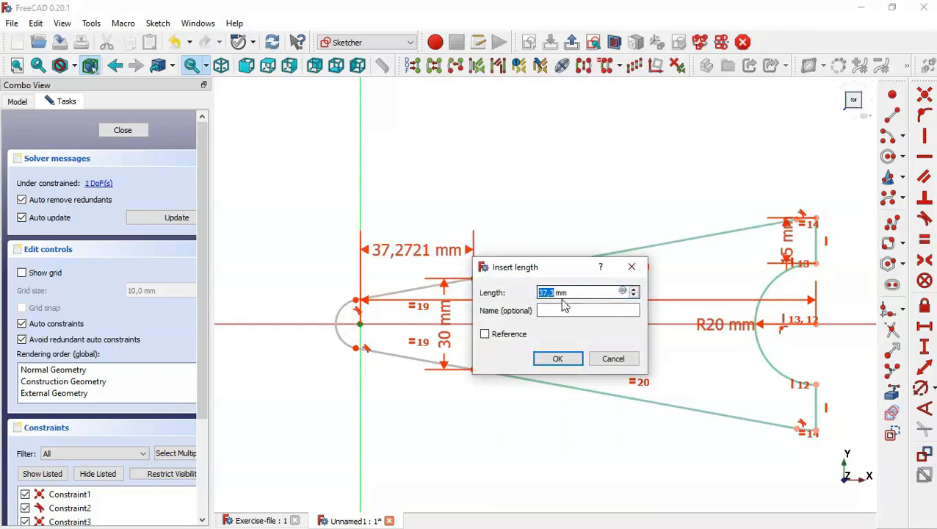
pyautogui.write('110')
pyautogui.press('Return')
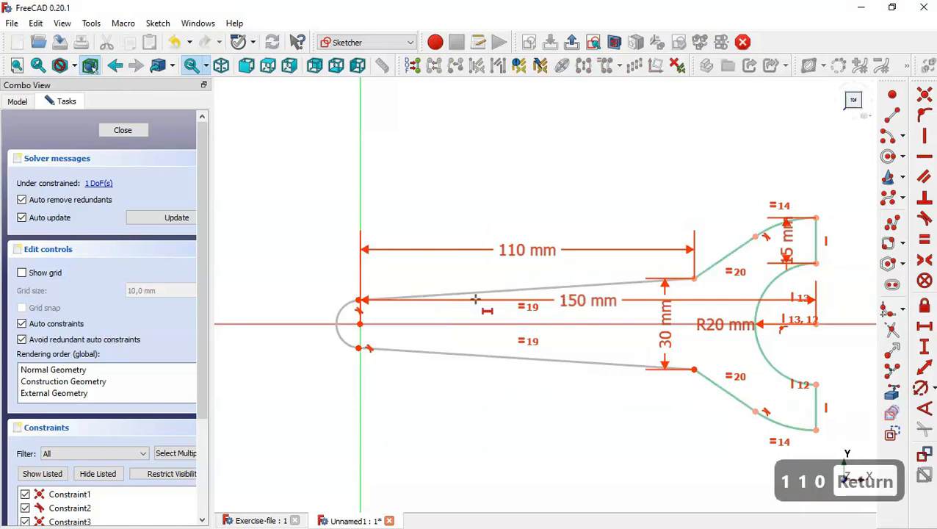
pyautogui.press('Escape')
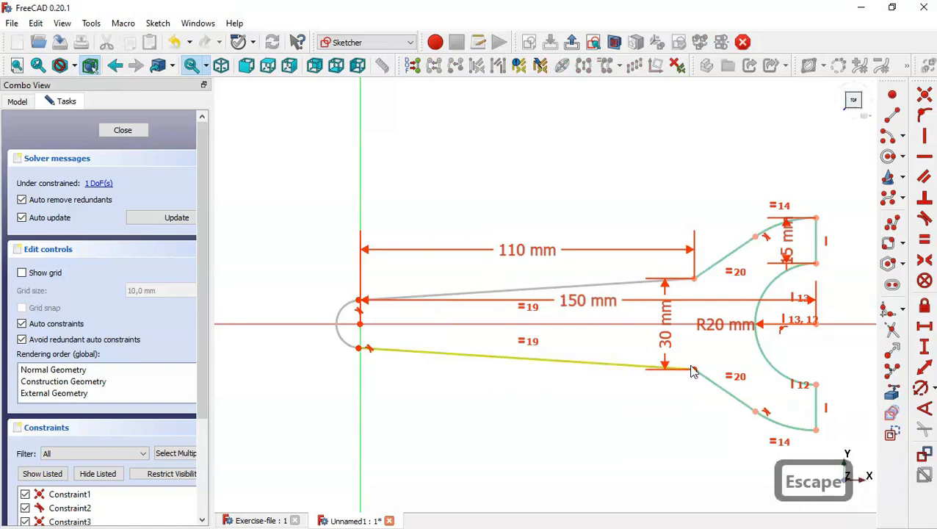
pyautogui.moveTo(693, 368); pyautogui.dragTo(632, 368)
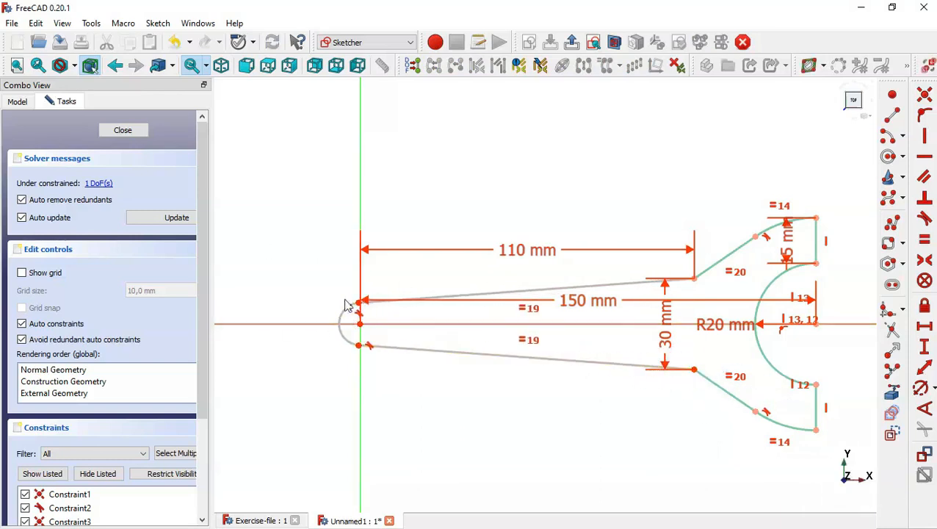
# Give the small left end arc a 10 mm radius and close the sketch
pyautogui.click(918, 387)
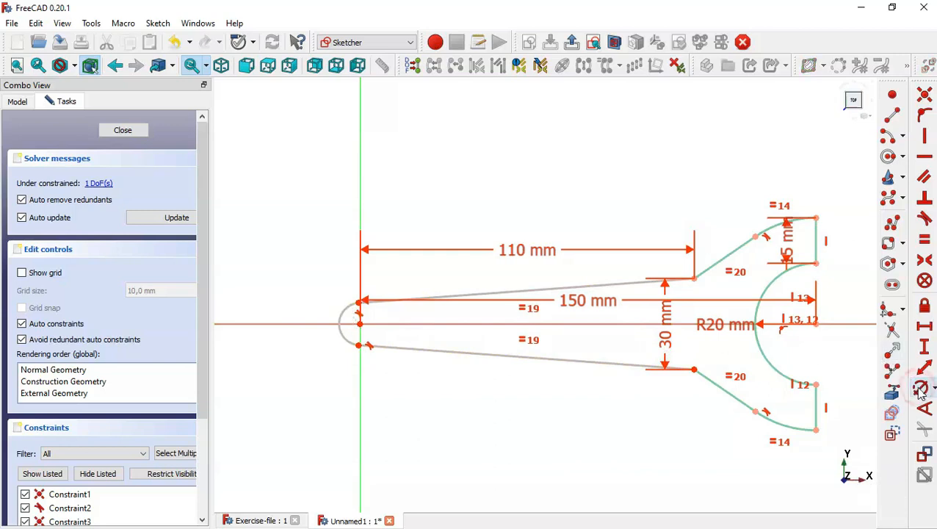
pyautogui.click(345, 307)
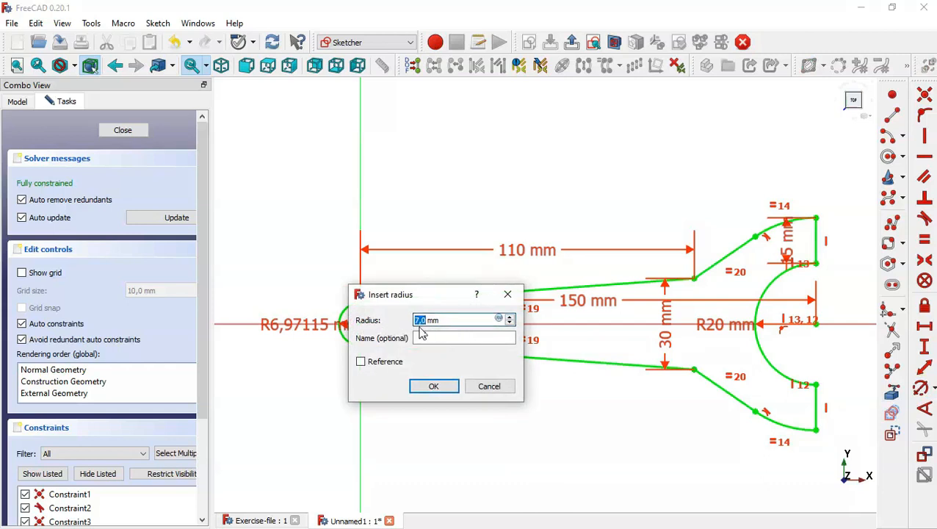
pyautogui.write('10')
pyautogui.press('Return')
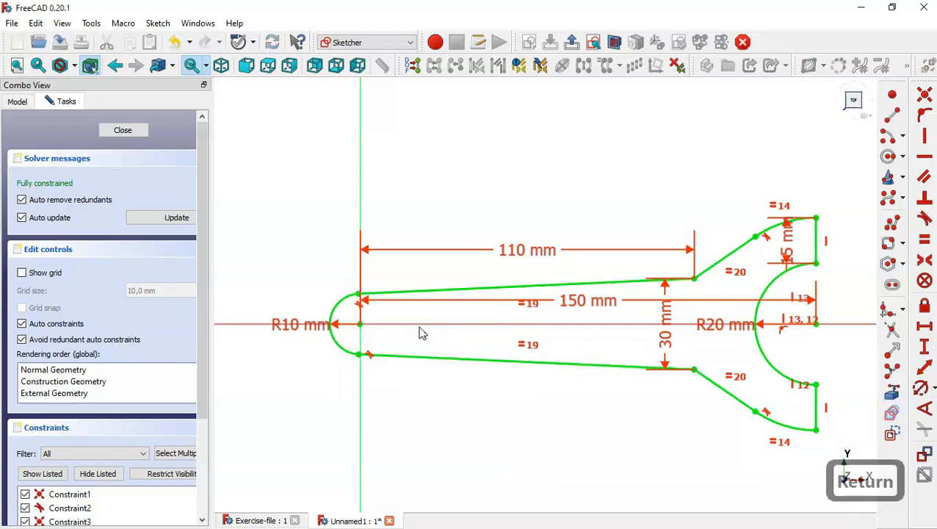
pyautogui.click(125, 132)
pyautogui.press('Home')
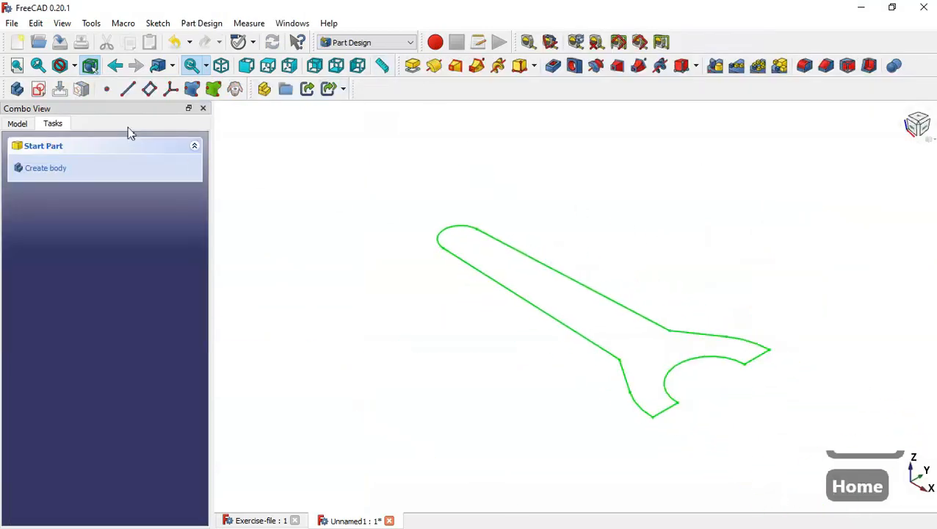
# Pad the wrench sketch 15 mm, symmetric to the sketch plane
pyautogui.click(413, 66)
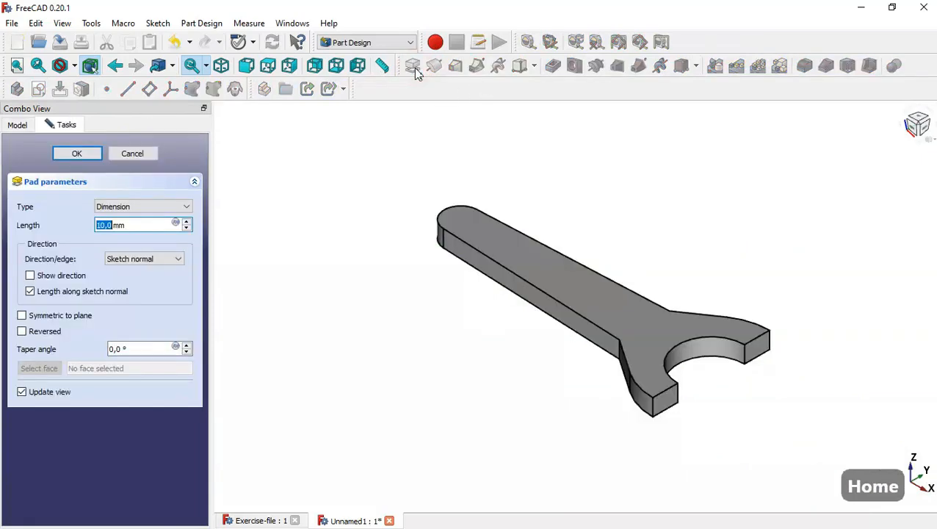
pyautogui.moveTo(141, 224); pyautogui.dragTo(60, 228)
pyautogui.write('15')
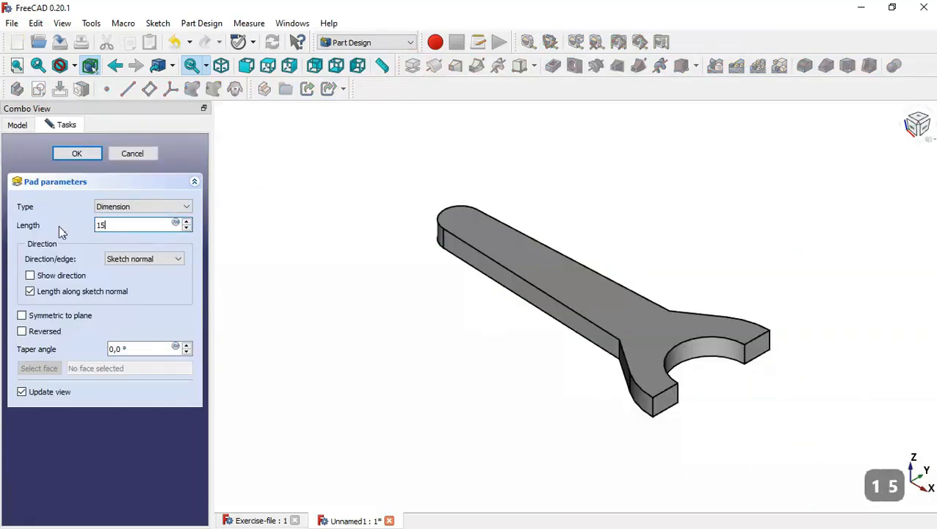
pyautogui.click(71, 316)
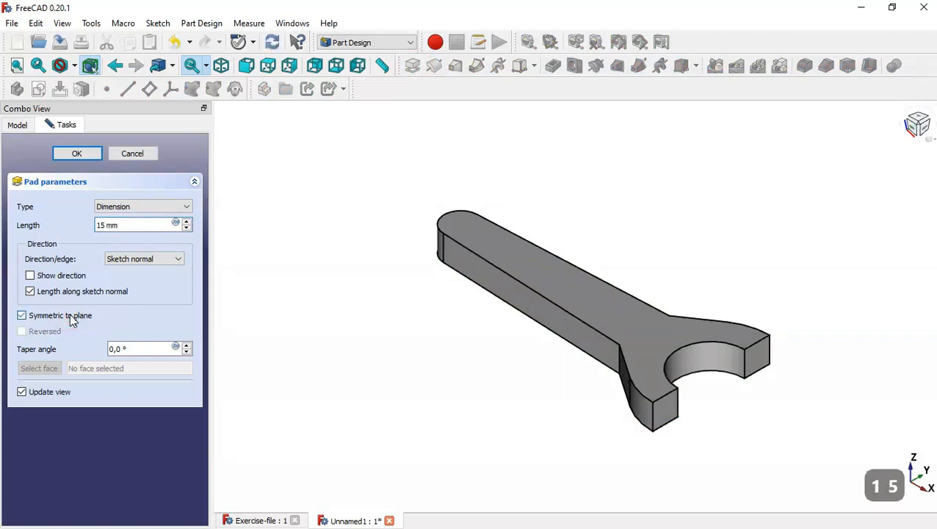
pyautogui.click(77, 155)
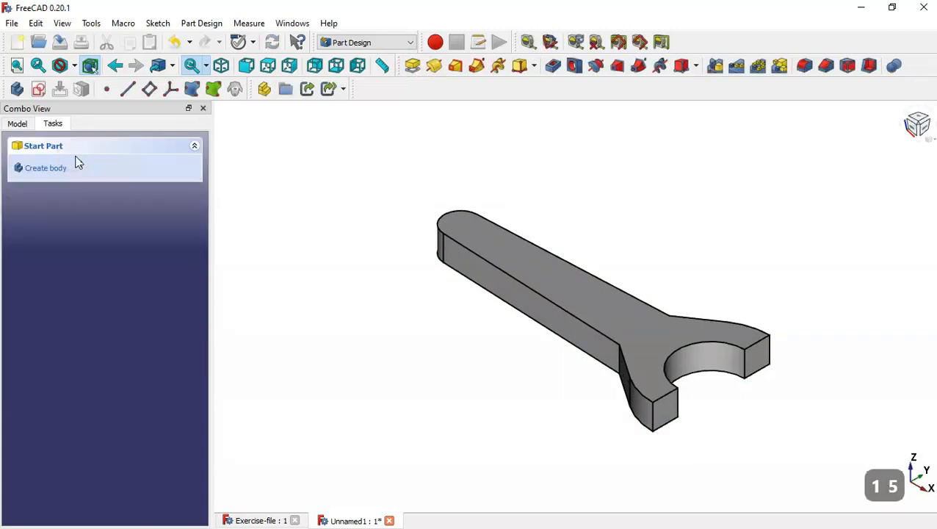
pyautogui.click(309, 318)
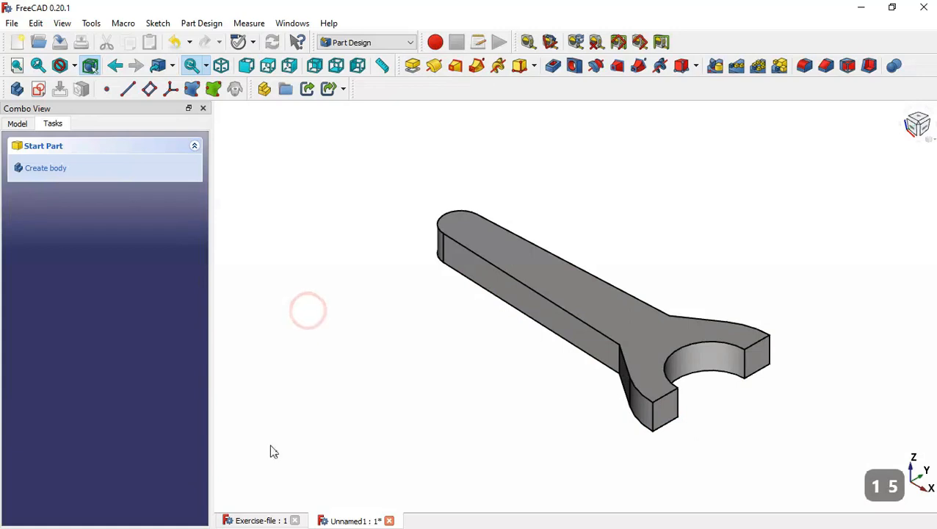
pyautogui.click(260, 520)
pyautogui.press('Home')
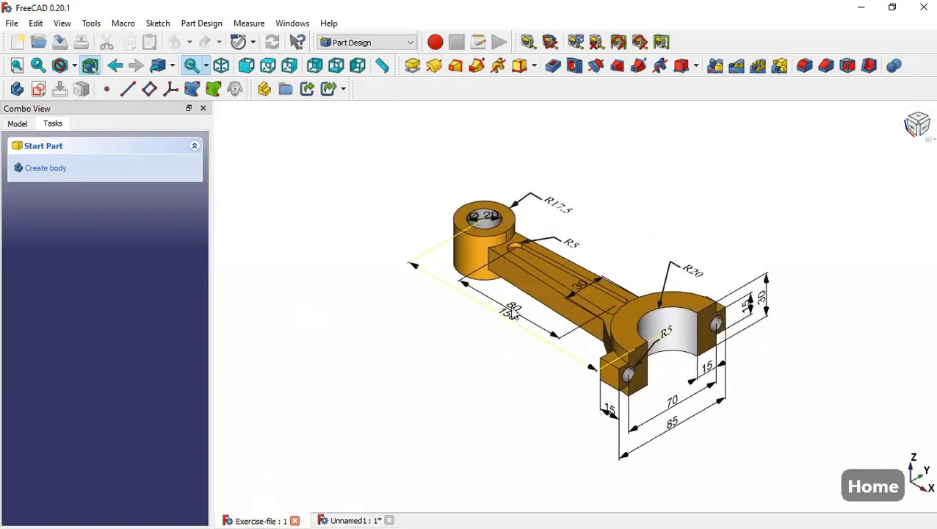
pyautogui.scroll(1, 496, 224)
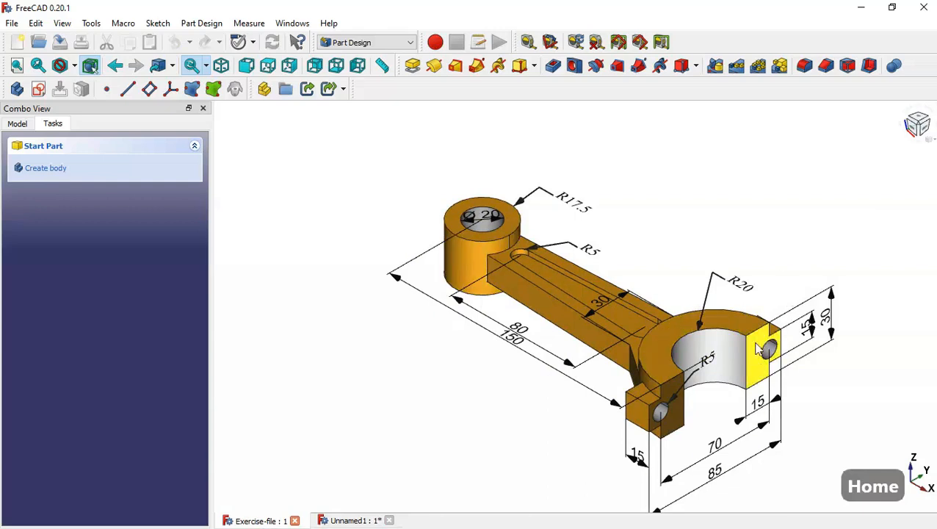
pyautogui.click(356, 520)
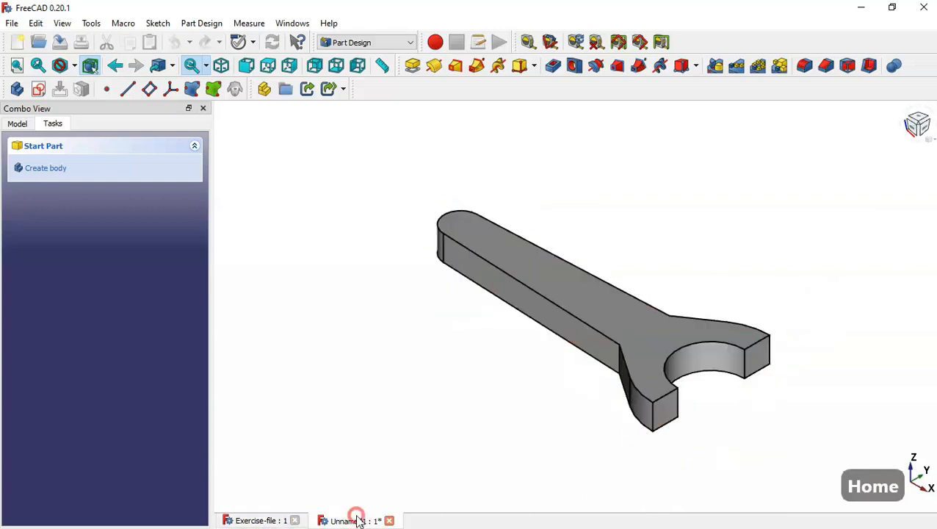
# Create a new sketch on the XY_Plane with the section view toggled to show the axes
pyautogui.click(39, 90)
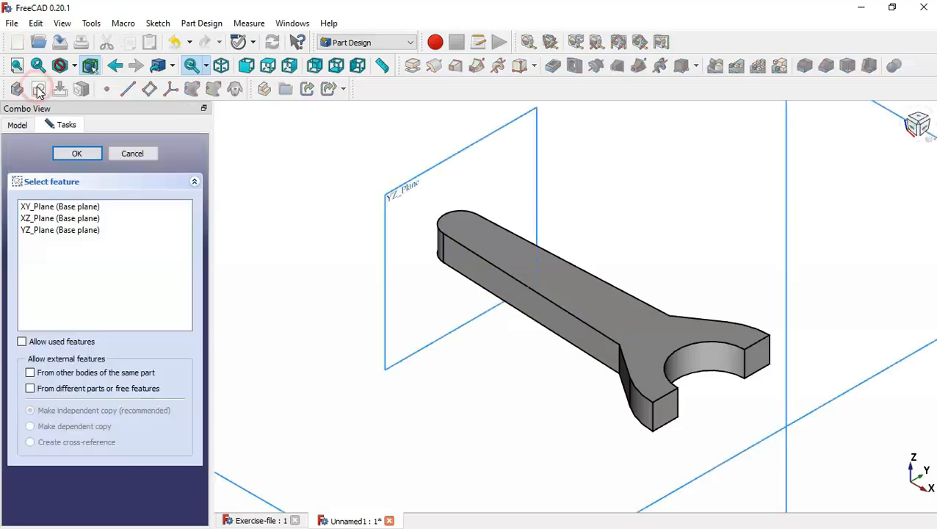
pyautogui.doubleClick(101, 208)
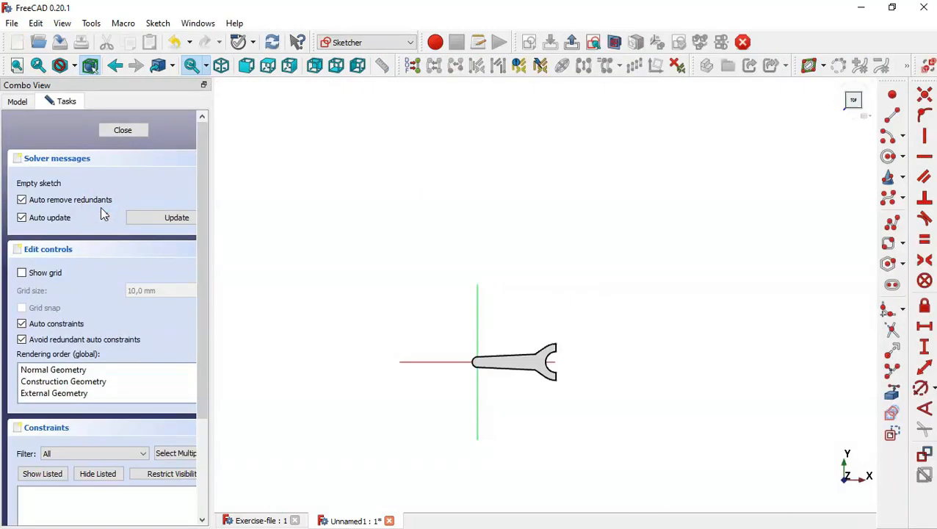
pyautogui.scroll(5, 490, 351)
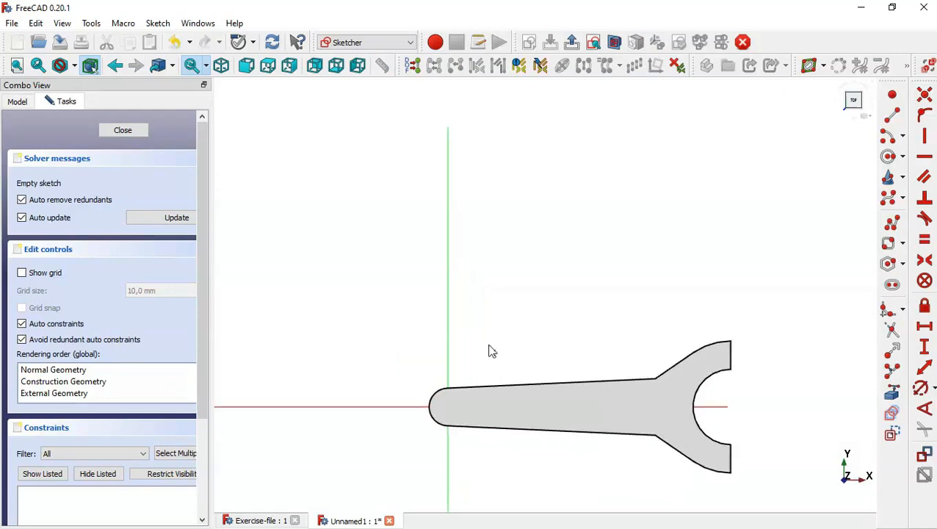
pyautogui.click(614, 43)
pyautogui.scroll(-3, 475, 250)
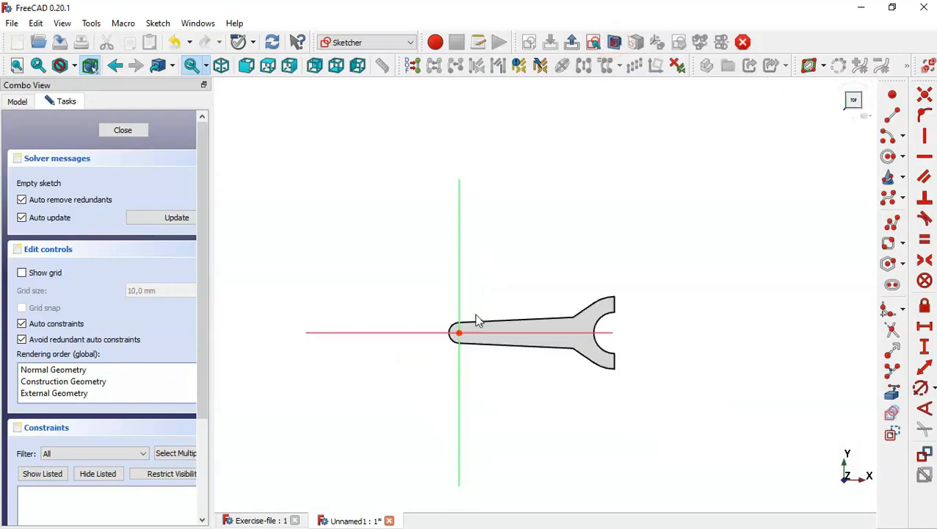
pyautogui.scroll(4, 477, 321)
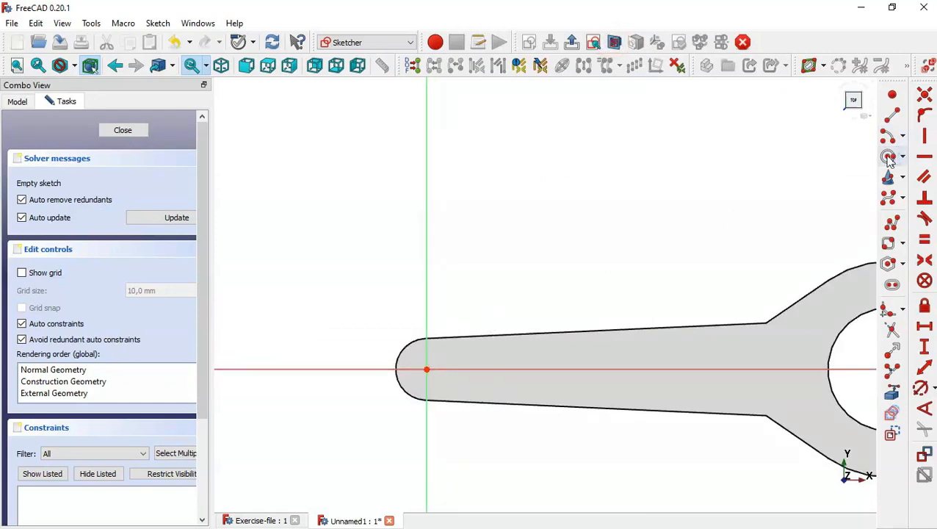
# Draw a circle centred on the sketch origin at the rod's small end
pyautogui.click(889, 156)
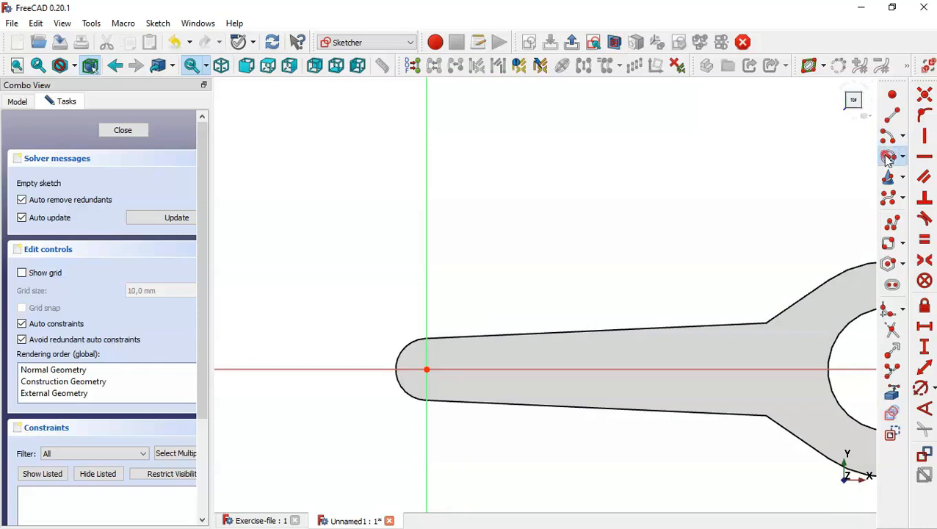
pyautogui.click(426, 368)
pyautogui.click(483, 289)
pyautogui.scroll(-6, 343, 227)
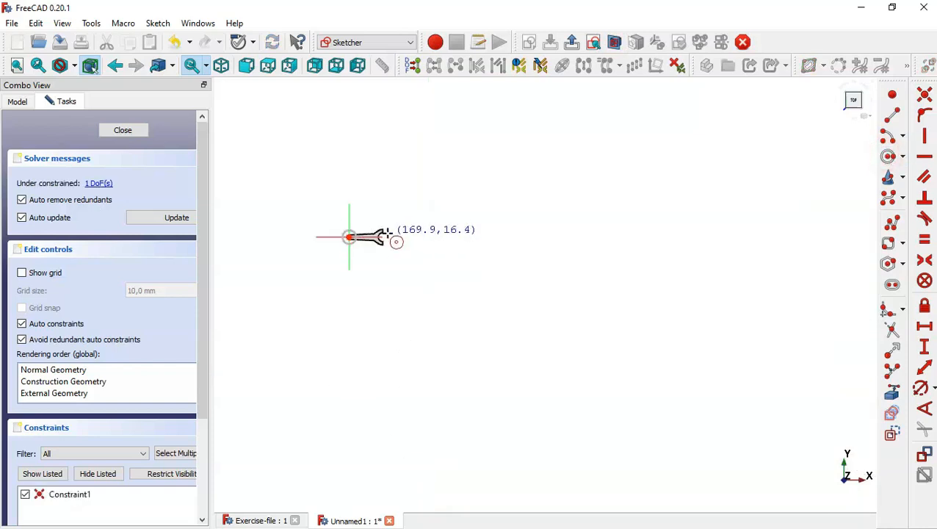
pyautogui.scroll(2, 371, 231)
pyautogui.scroll(5, 369, 229)
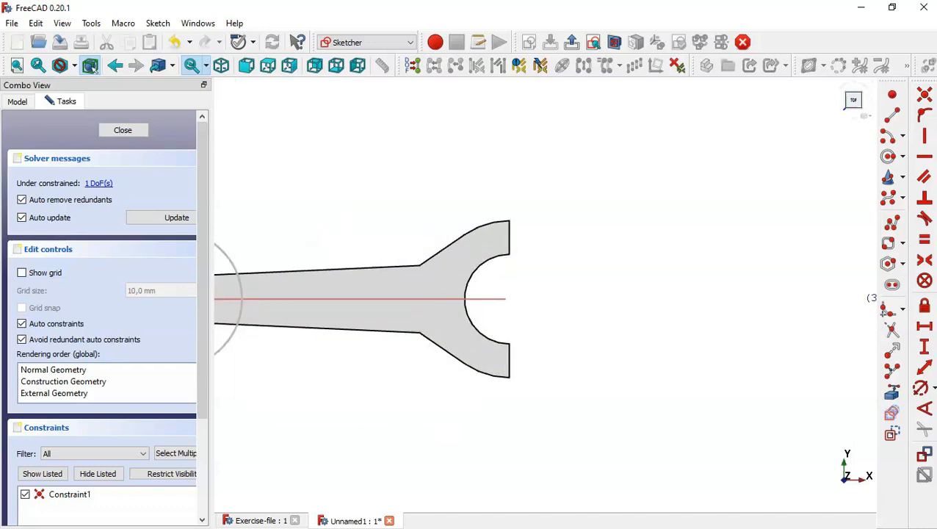
# Reference the upper right lug edge and draw the inner arc centred on the axis at the jaw
pyautogui.click(892, 391)
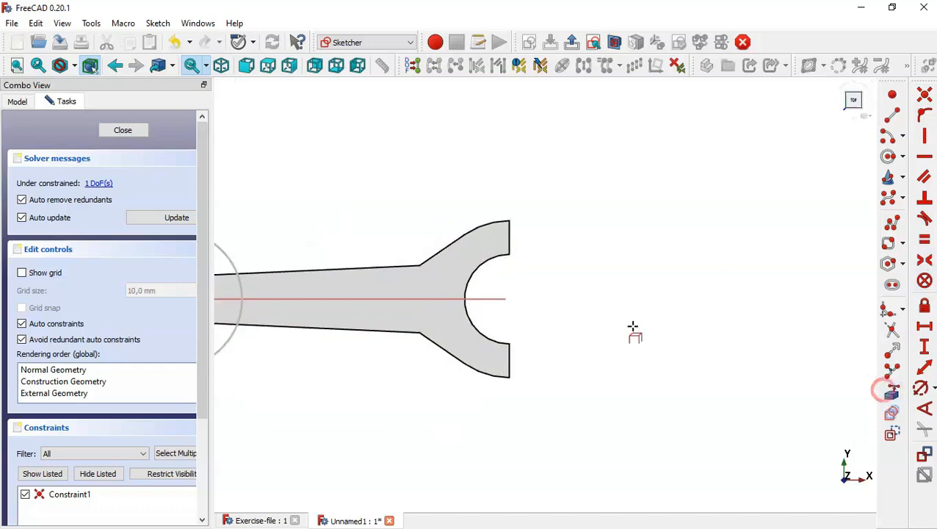
pyautogui.click(508, 233)
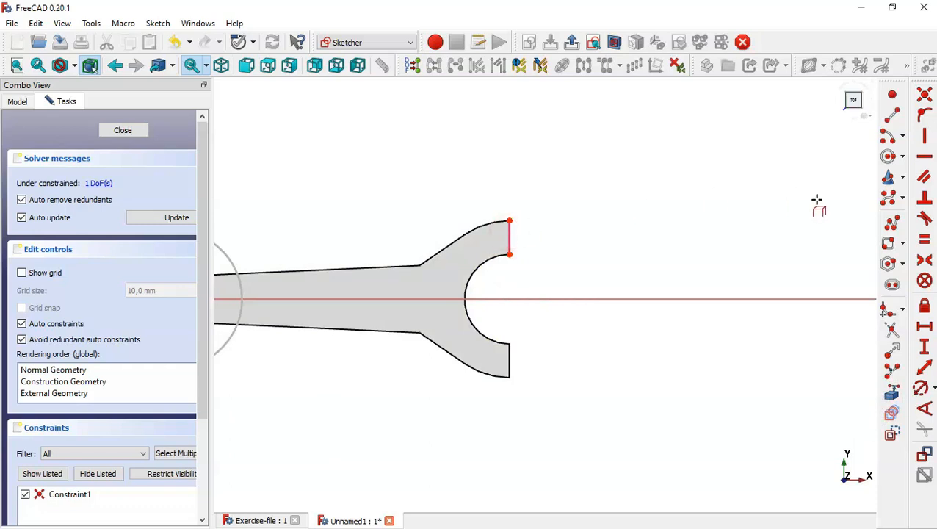
pyautogui.click(887, 141)
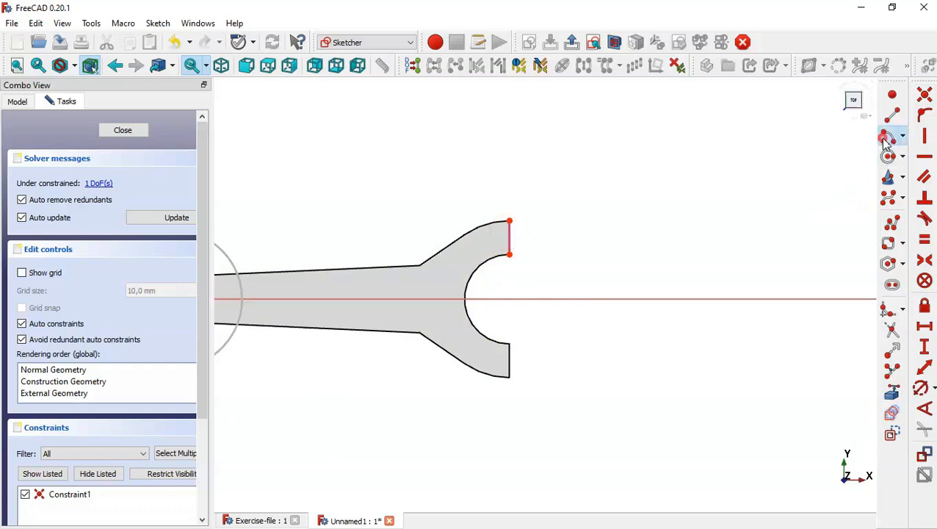
pyautogui.click(511, 297)
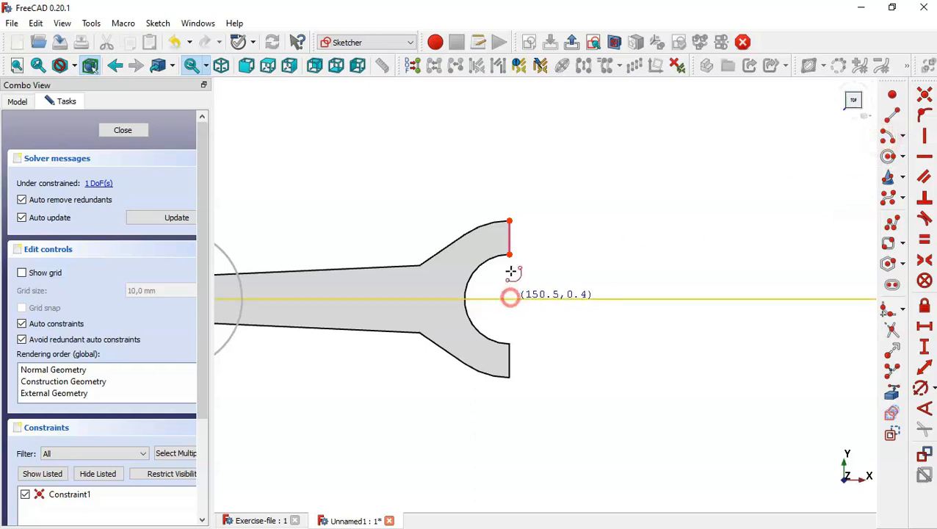
pyautogui.click(509, 221)
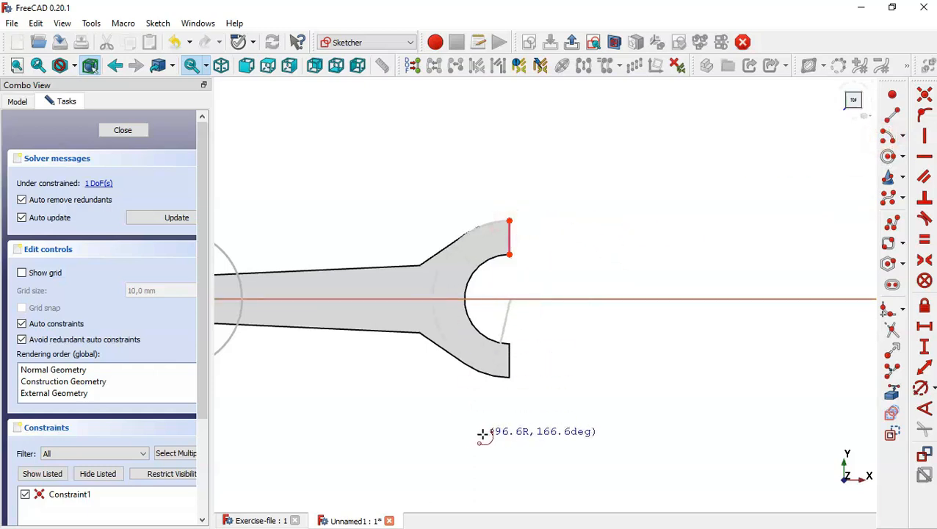
pyautogui.click(510, 377)
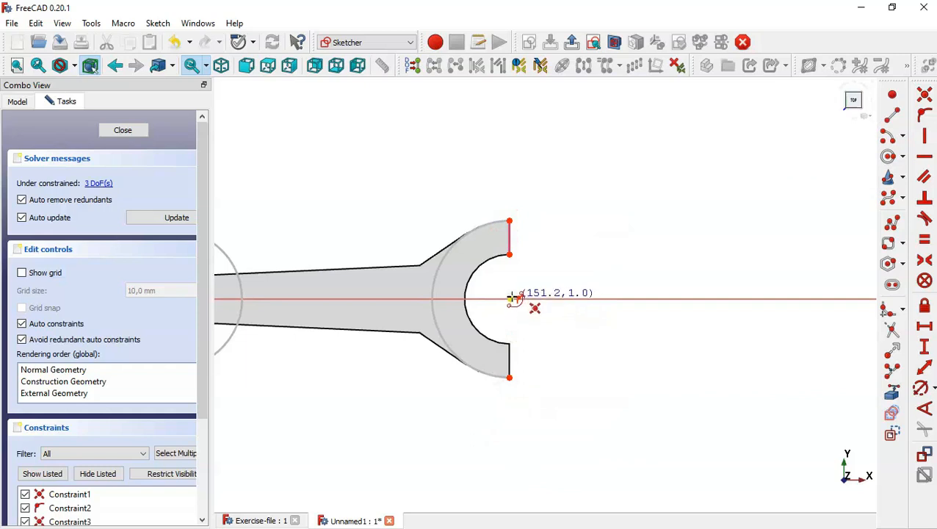
pyautogui.click(510, 298)
pyautogui.click(510, 254)
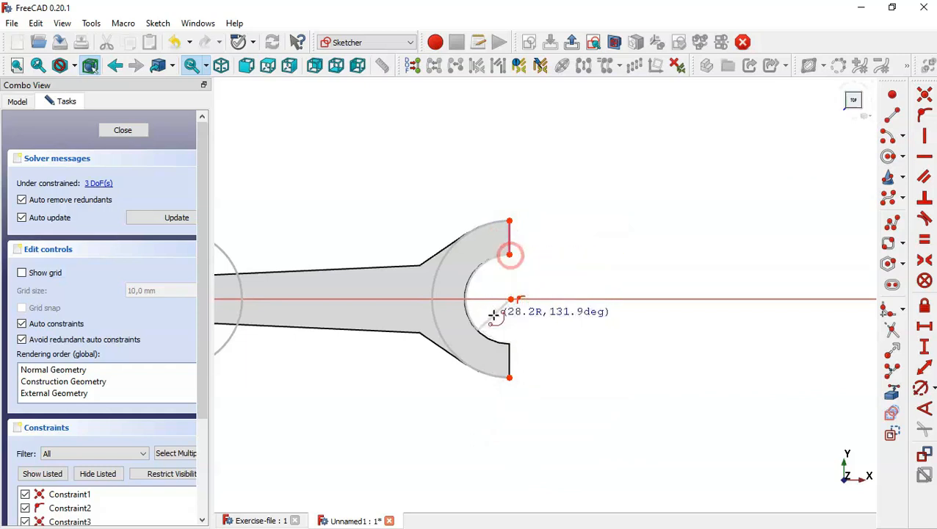
pyautogui.click(518, 342)
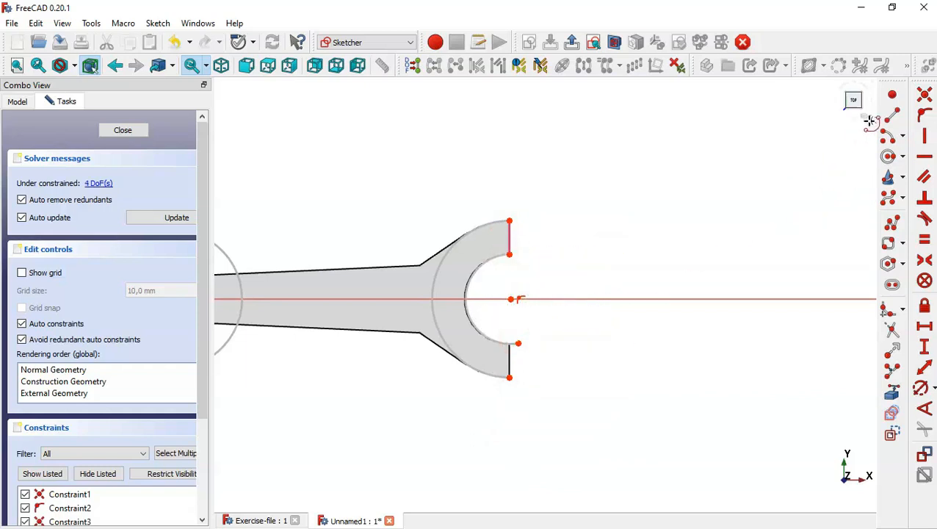
# Draw two short lines joining the outer corners to the inner arc's ends
pyautogui.click(892, 115)
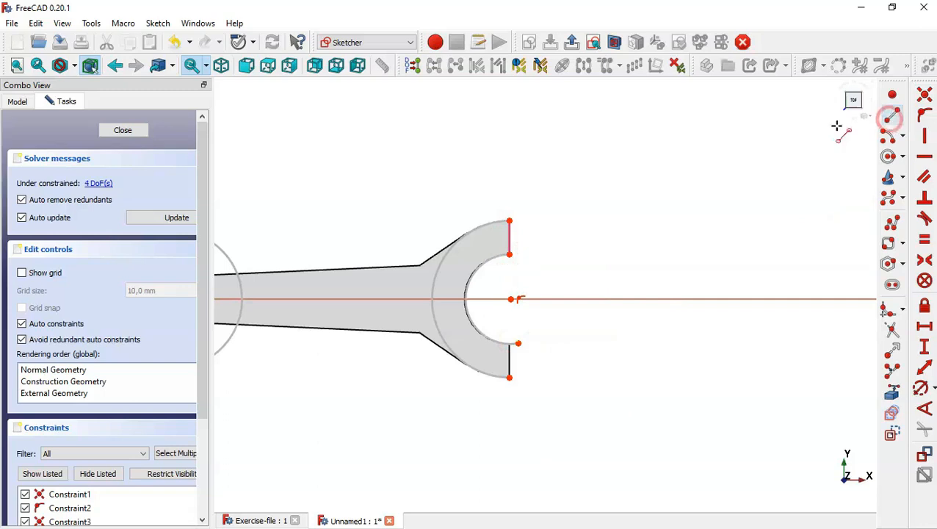
pyautogui.click(506, 219)
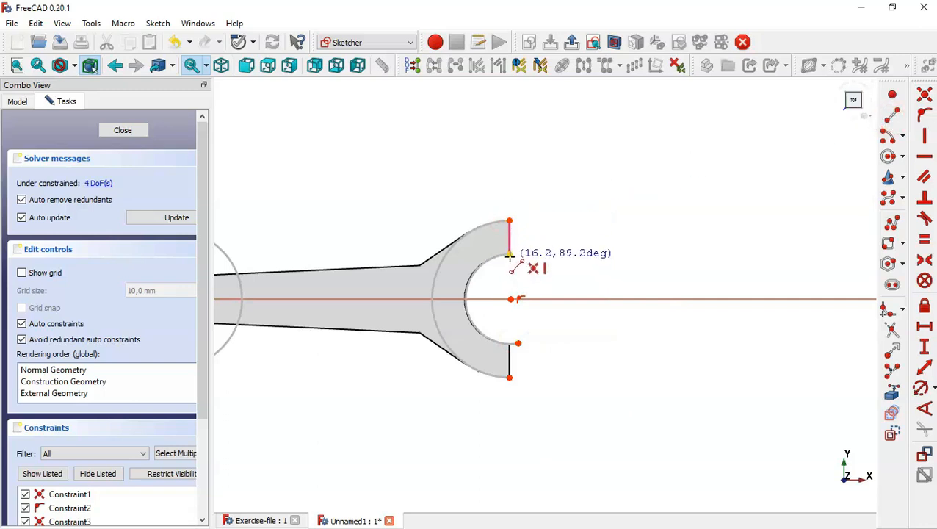
pyautogui.click(509, 254)
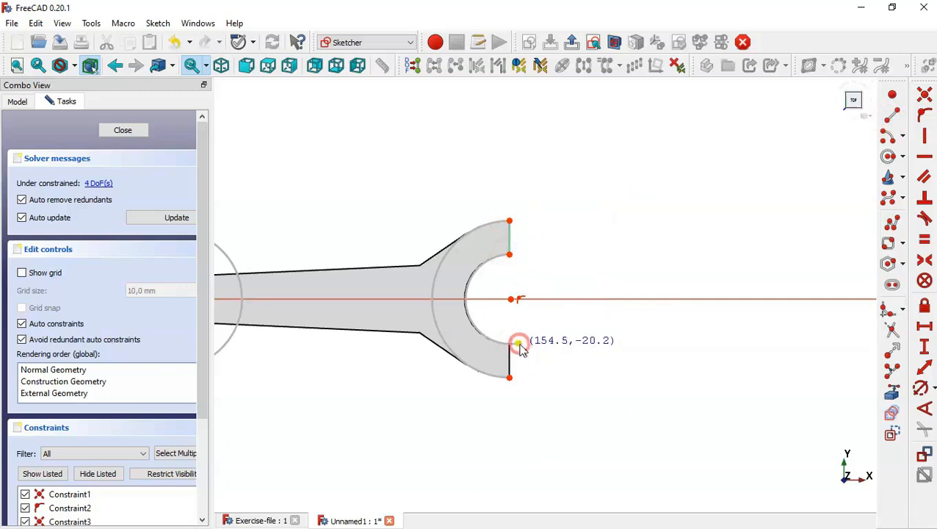
pyautogui.click(519, 344)
pyautogui.click(509, 377)
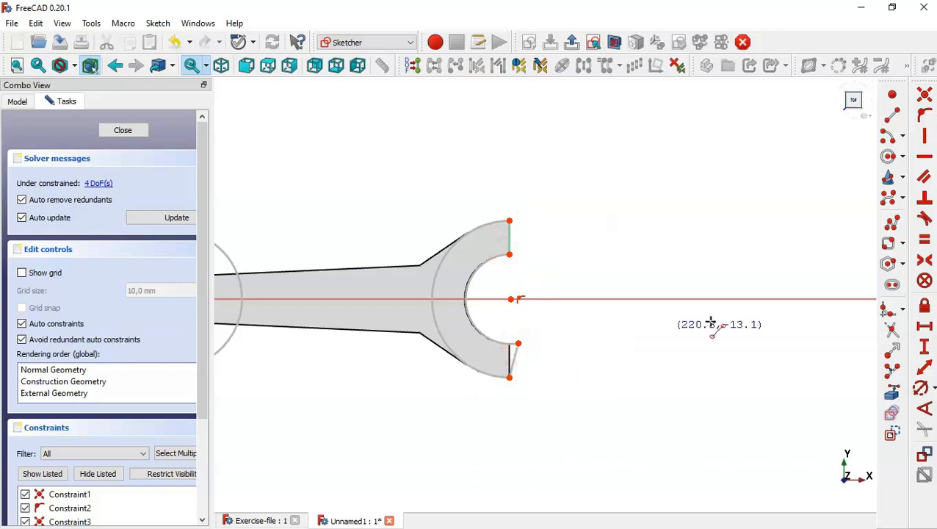
# Make the bottom line vertical and align the arc centre vertically with both endpoints, leaving 1 DoF
pyautogui.click(925, 136)
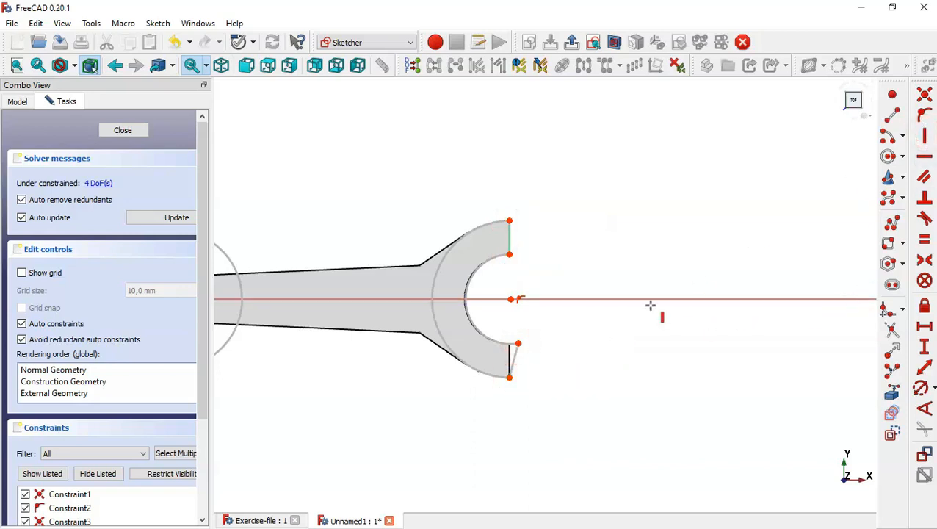
pyautogui.click(515, 355)
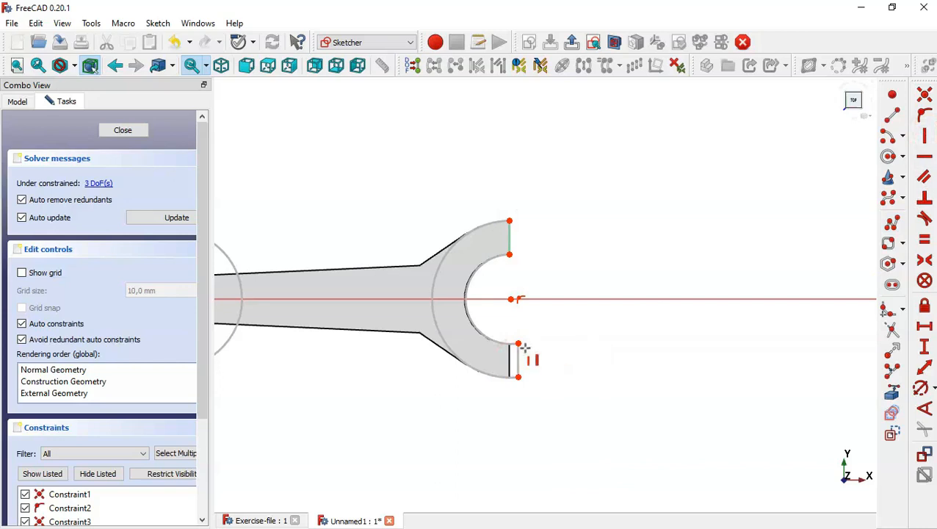
pyautogui.click(518, 343)
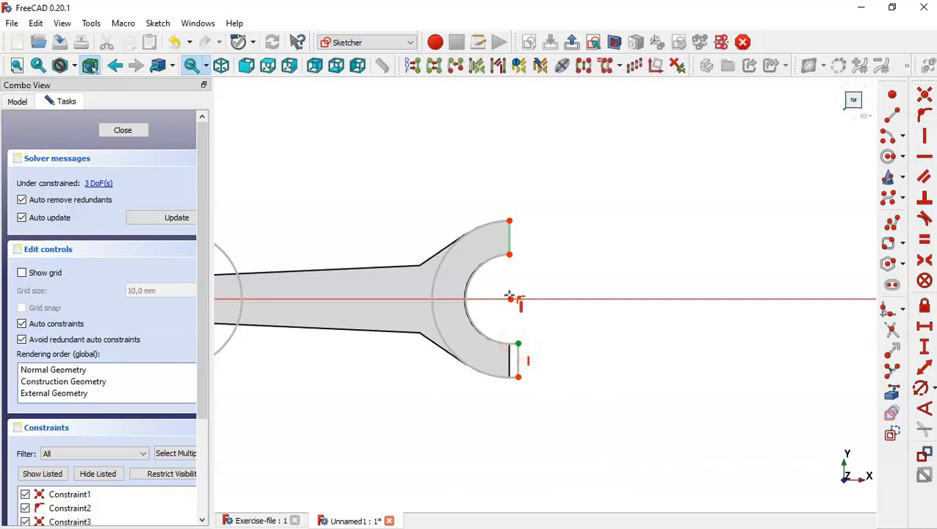
pyautogui.click(512, 299)
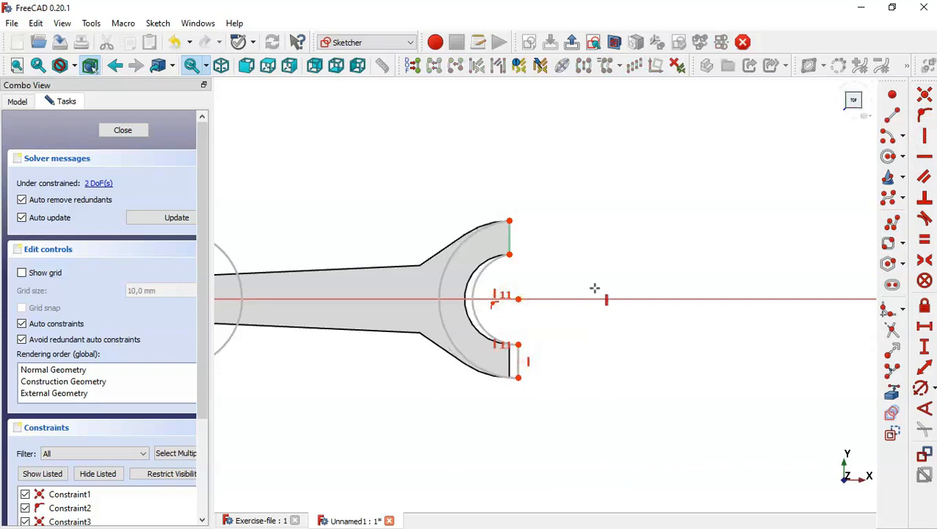
pyautogui.click(518, 299)
pyautogui.click(508, 253)
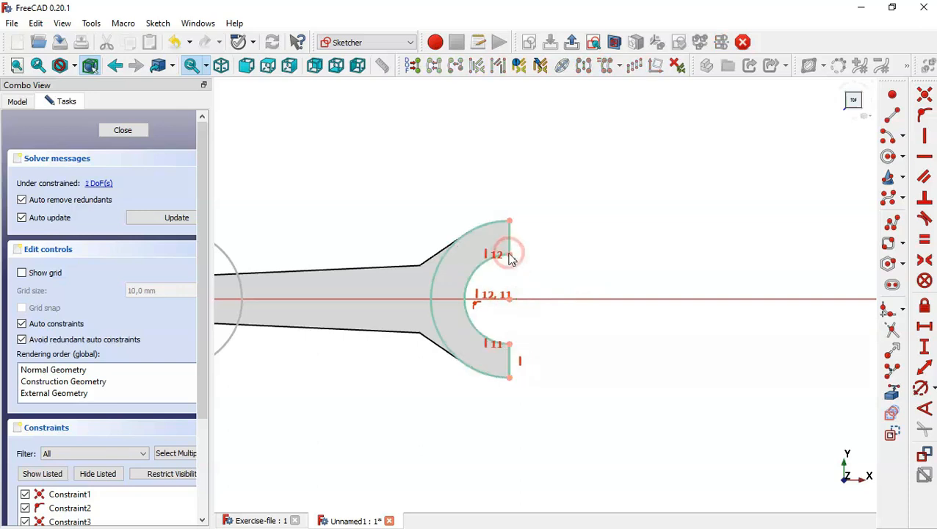
pyautogui.scroll(-3, 701, 289)
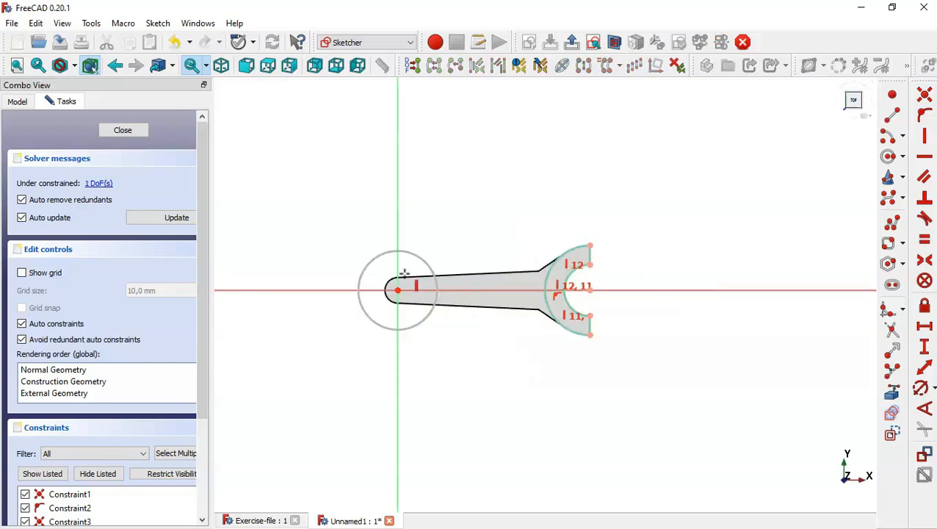
pyautogui.scroll(3, 404, 273)
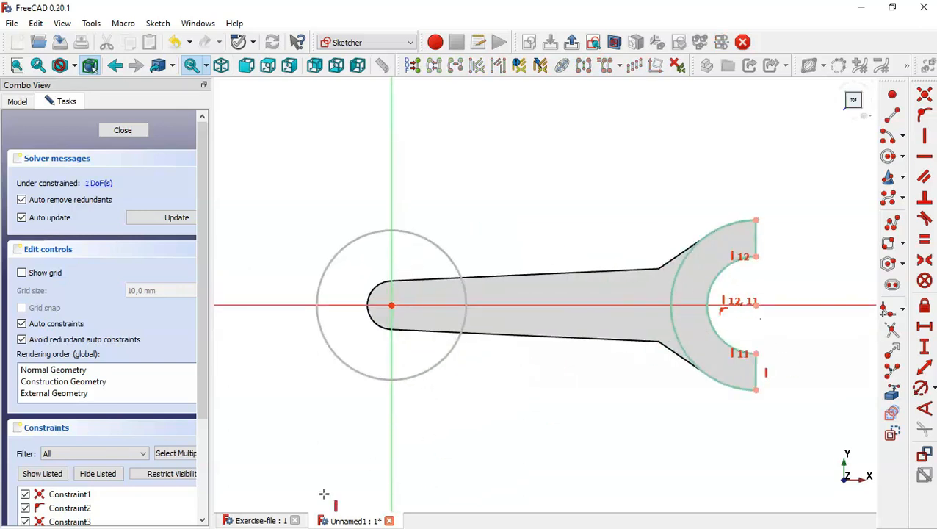
pyautogui.click(243, 521)
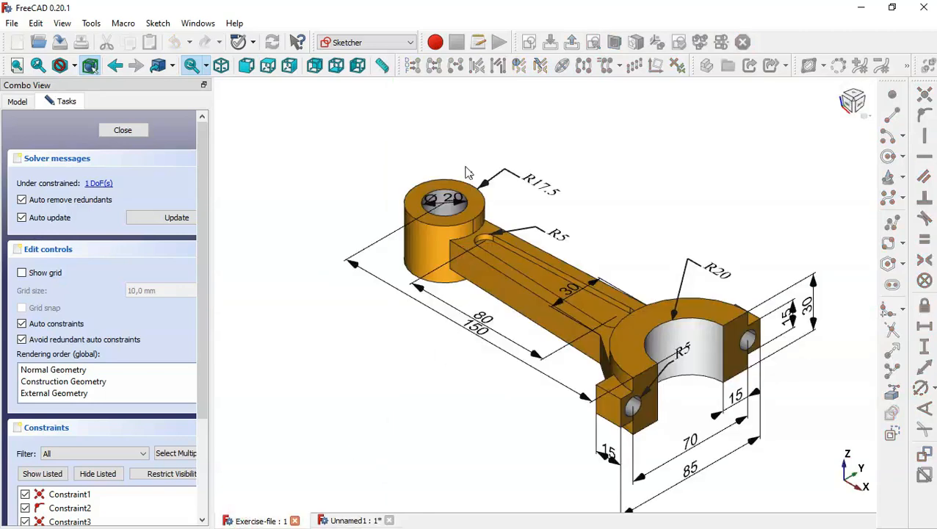
pyautogui.moveTo(523, 166); pyautogui.dragTo(498, 217, button='middle')
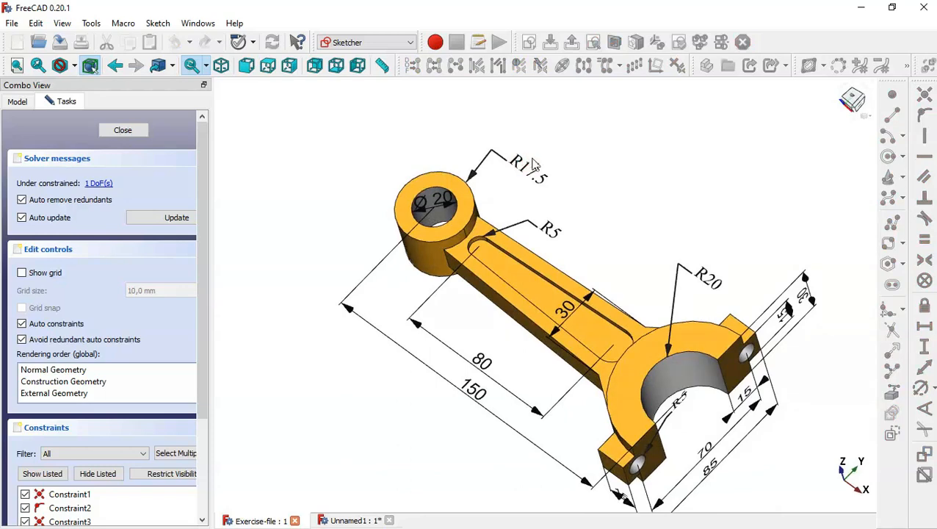
pyautogui.click(339, 521)
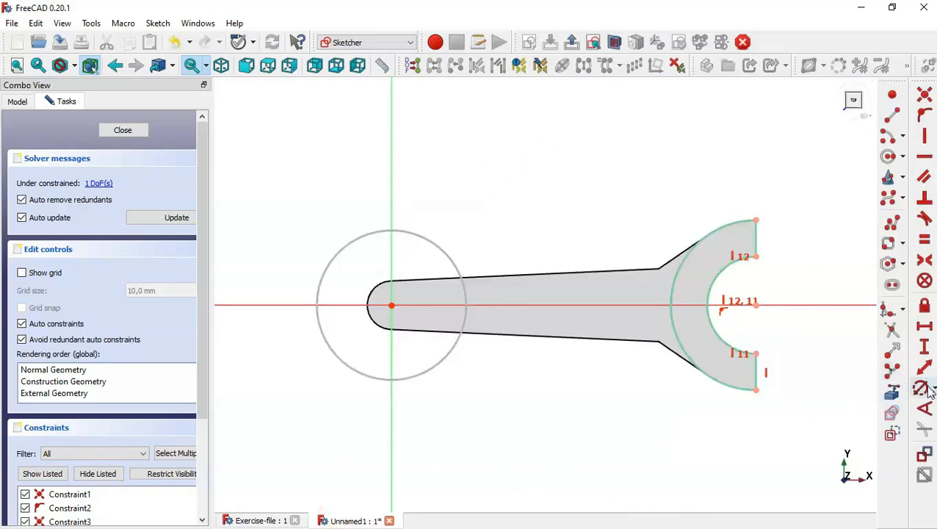
# Give the small-end circle a Ø35 mm diameter (17.5*2) and close the sketch
pyautogui.click(920, 387)
pyautogui.click(425, 237)
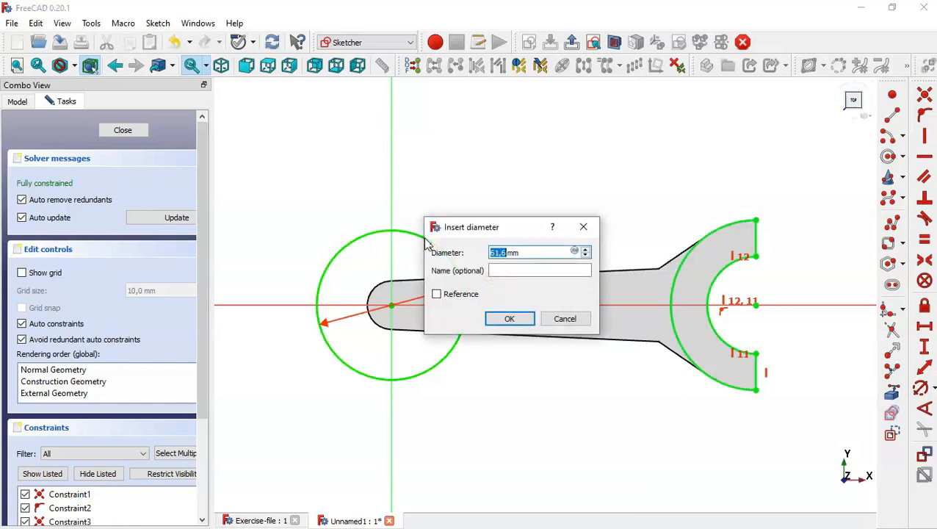
pyautogui.write('17.5')
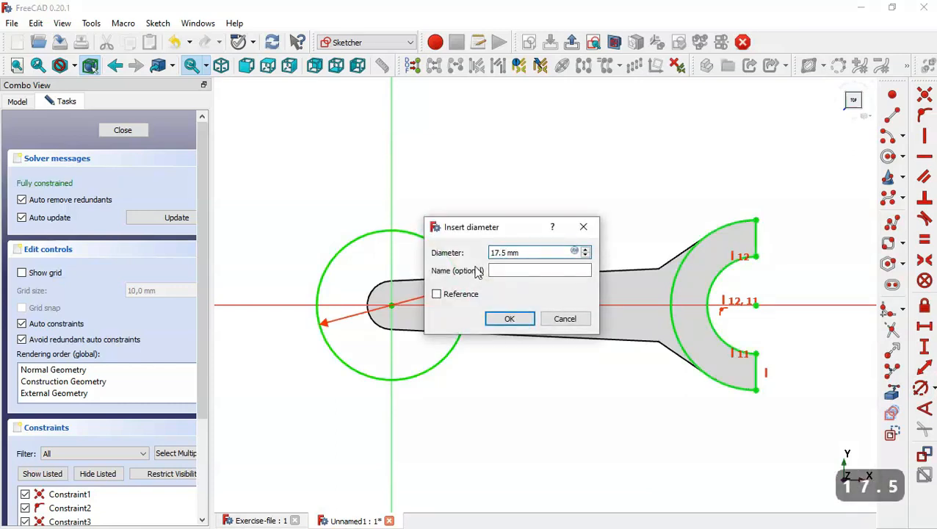
pyautogui.write('*2')
pyautogui.press('Return')
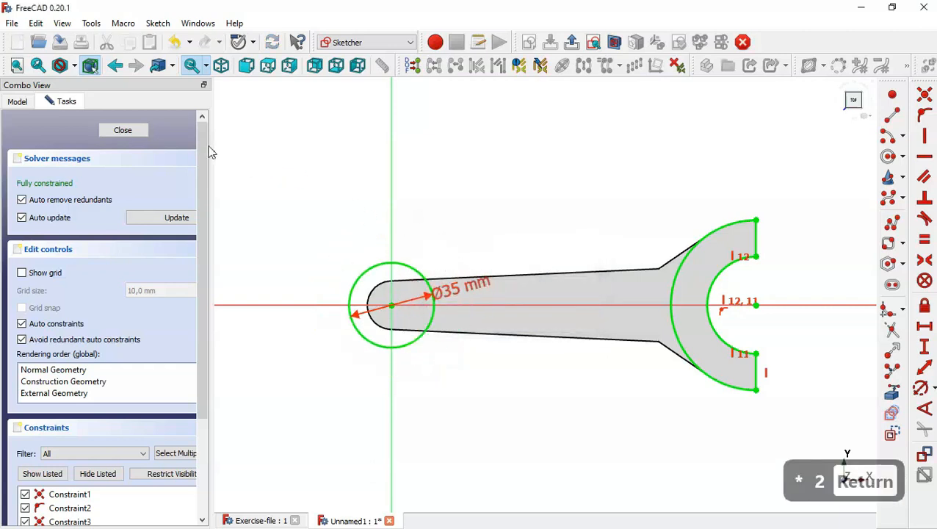
pyautogui.click(139, 135)
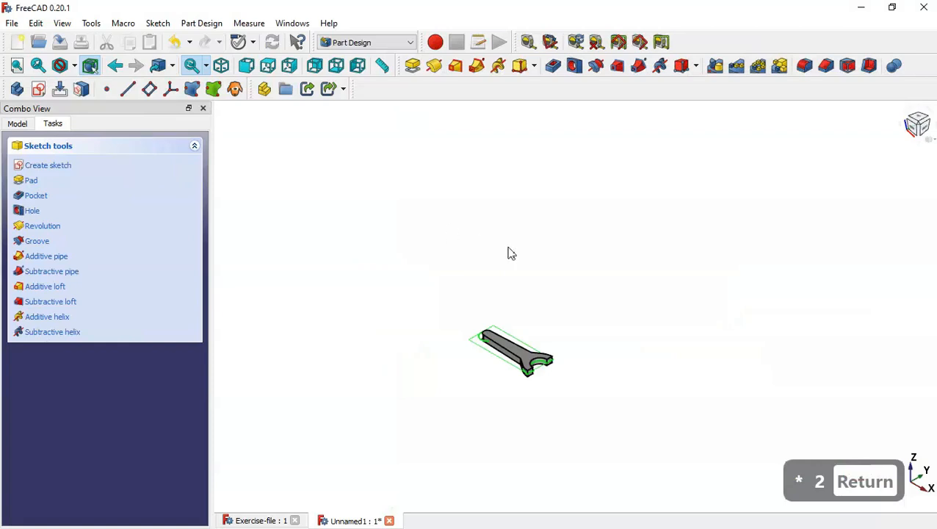
# Pad the second sketch 30 mm symmetric to the plane, after checking the reference drawing
pyautogui.press('Home')
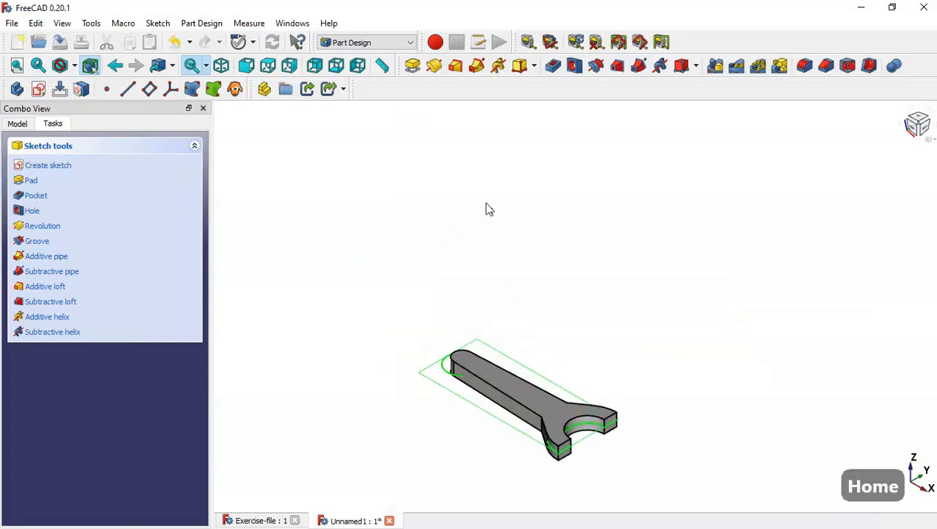
pyautogui.click(413, 65)
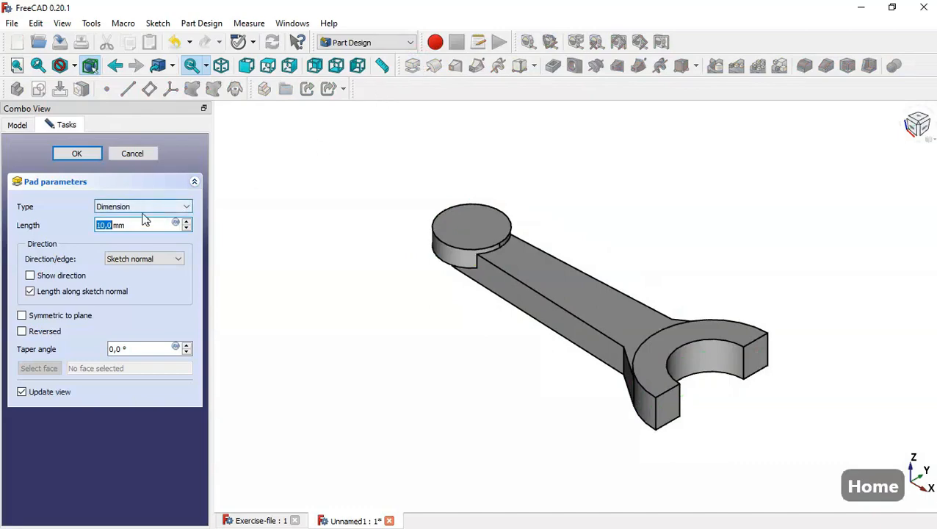
pyautogui.click(260, 520)
pyautogui.moveTo(583, 426); pyautogui.dragTo(559, 360, button='middle')
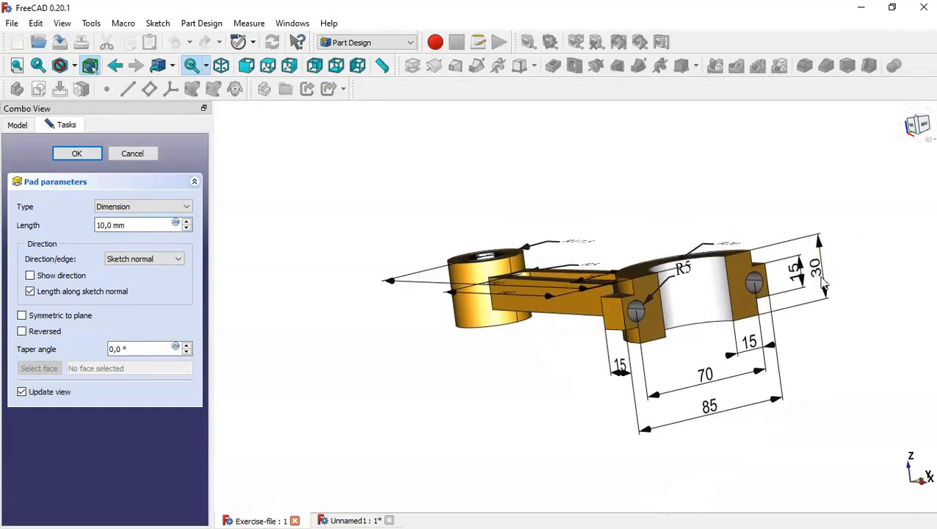
pyautogui.click(347, 520)
pyautogui.moveTo(140, 224); pyautogui.dragTo(63, 231)
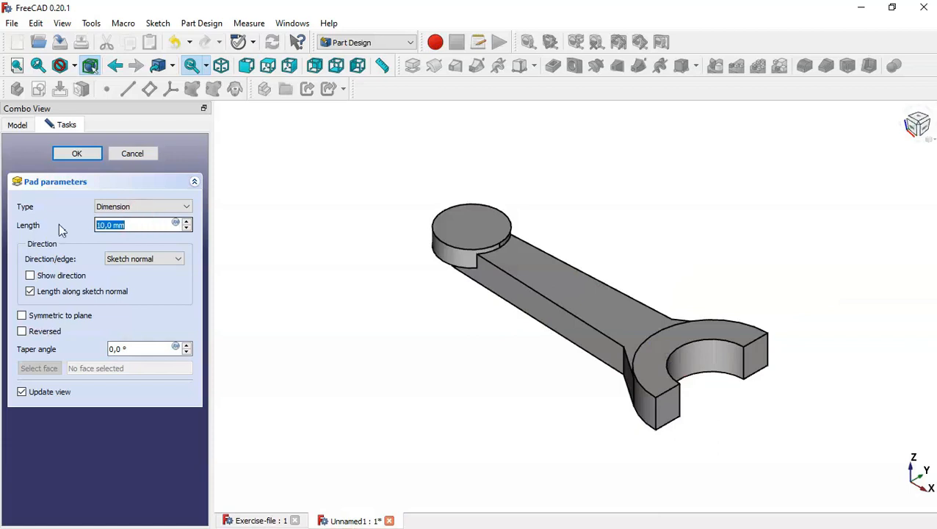
pyautogui.write('30')
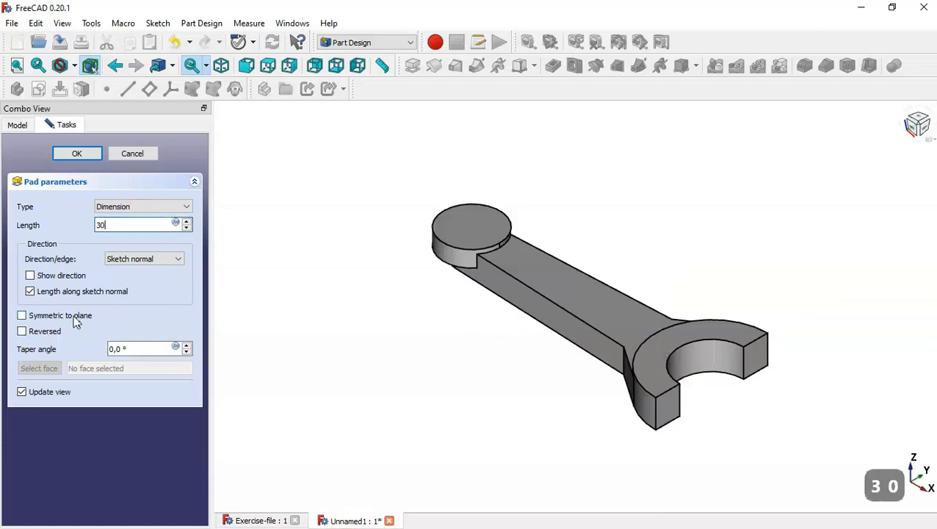
pyautogui.click(75, 318)
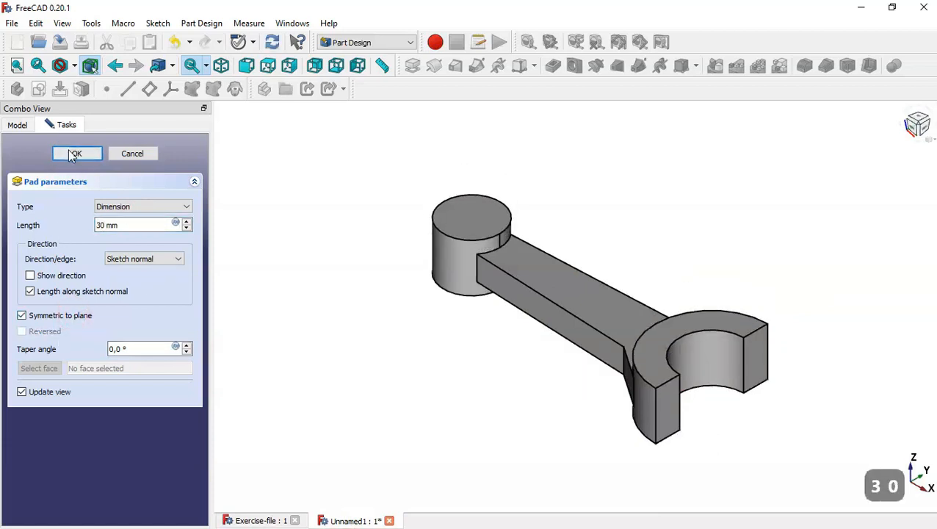
pyautogui.click(70, 152)
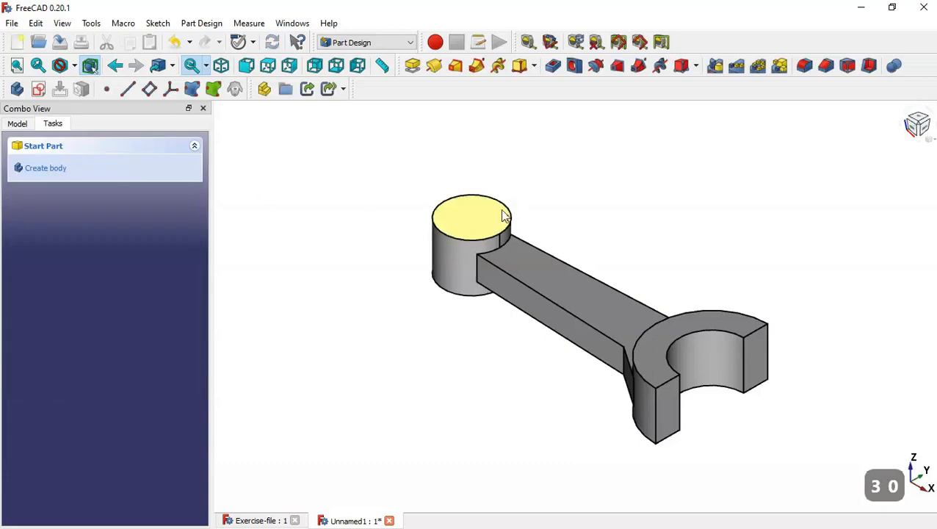
# Add a 20 mm diameter through-all hole on the small boss's top face
pyautogui.click(463, 229)
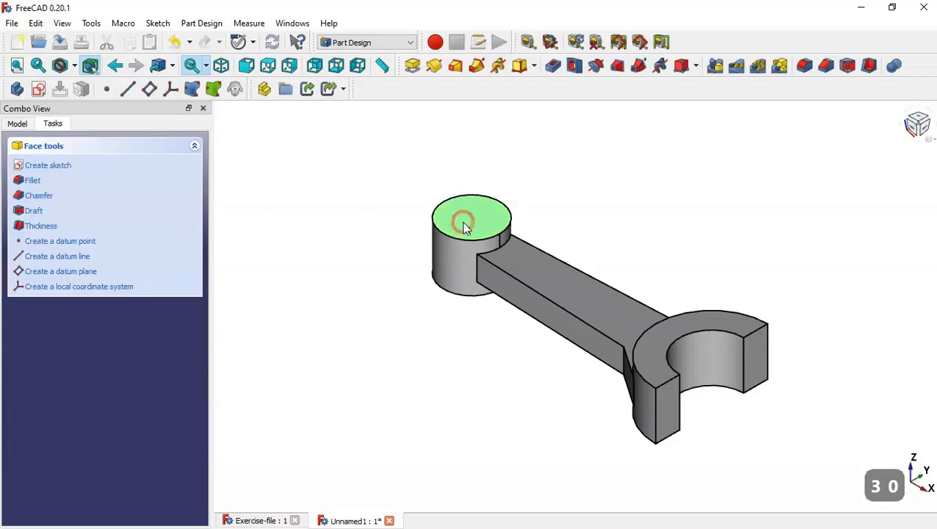
pyautogui.click(574, 66)
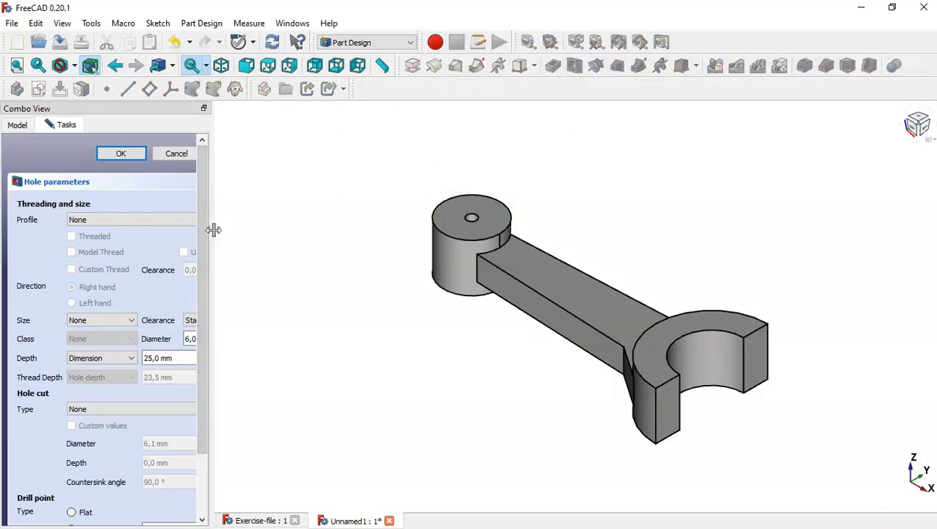
pyautogui.moveTo(213, 230); pyautogui.dragTo(319, 235)
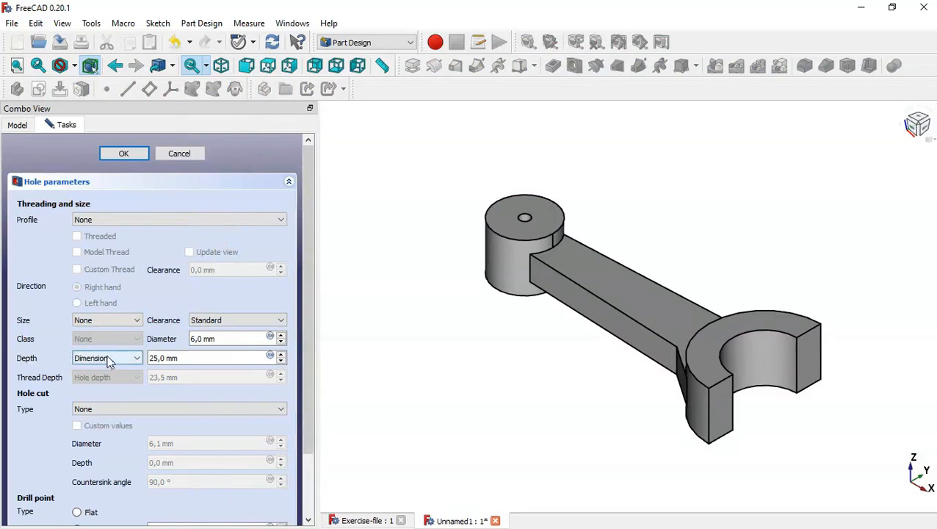
pyautogui.click(107, 360)
pyautogui.click(114, 378)
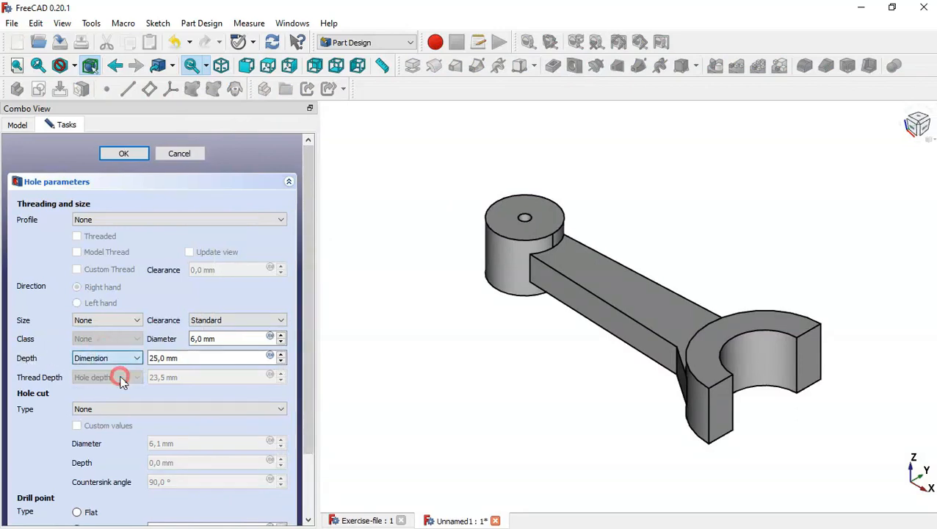
pyautogui.doubleClick(234, 337)
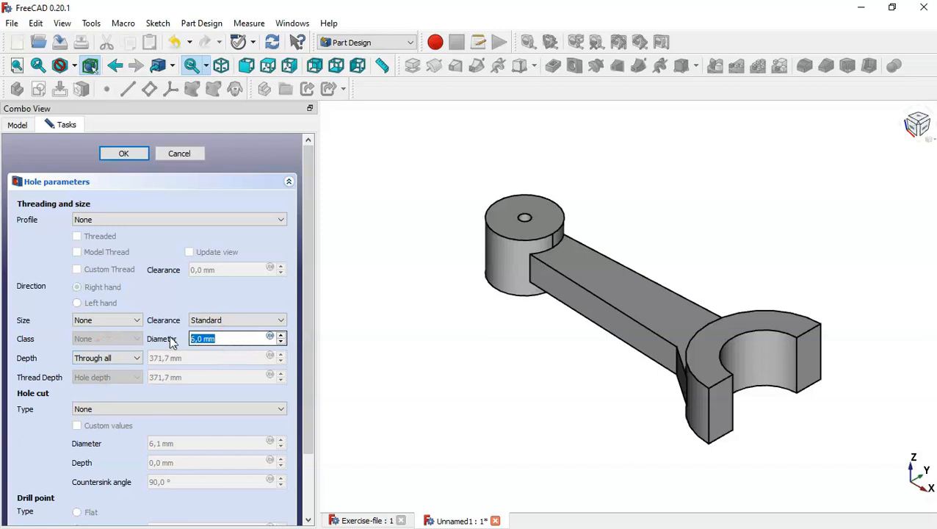
pyautogui.write('20')
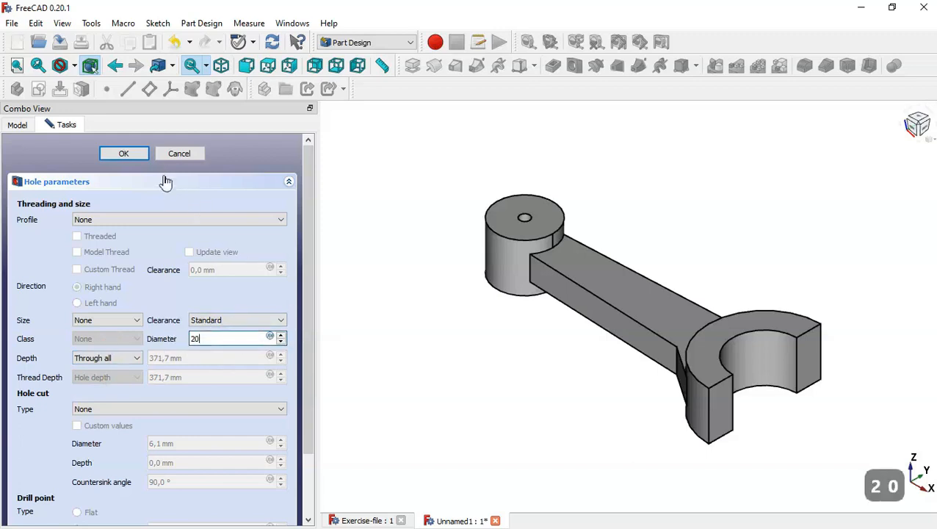
pyautogui.click(143, 158)
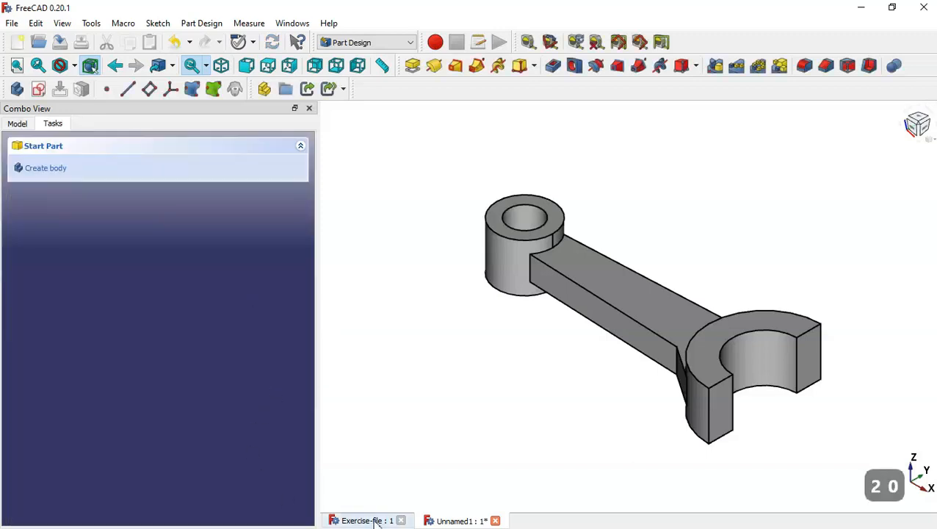
# Review the Exercise-file drawing, then return to Unnamed1 fitted in view with a wider 3D area
pyautogui.click(375, 520)
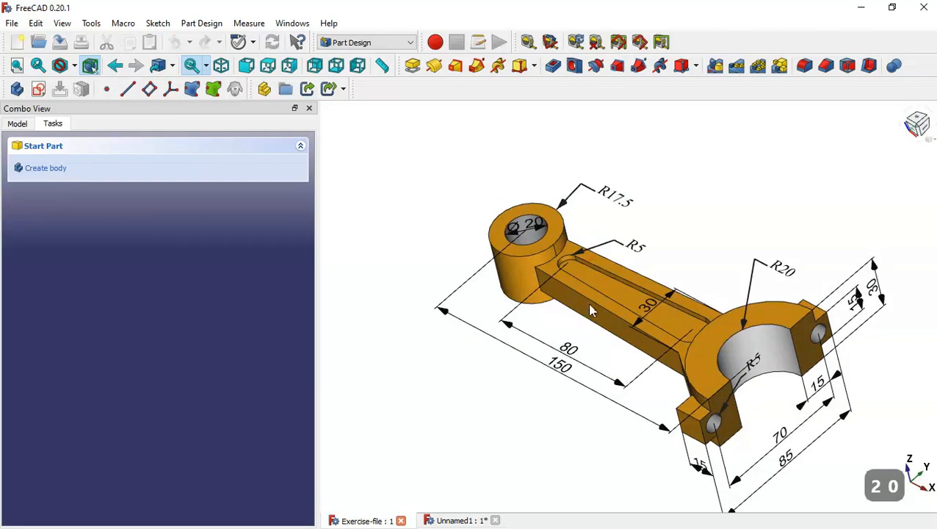
pyautogui.scroll(5, 518, 227)
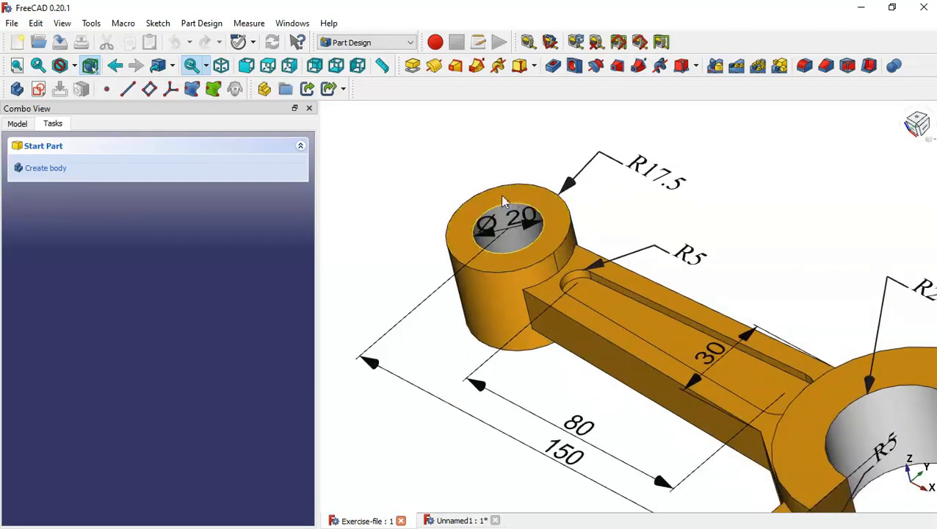
pyautogui.click(463, 520)
pyautogui.press('Home')
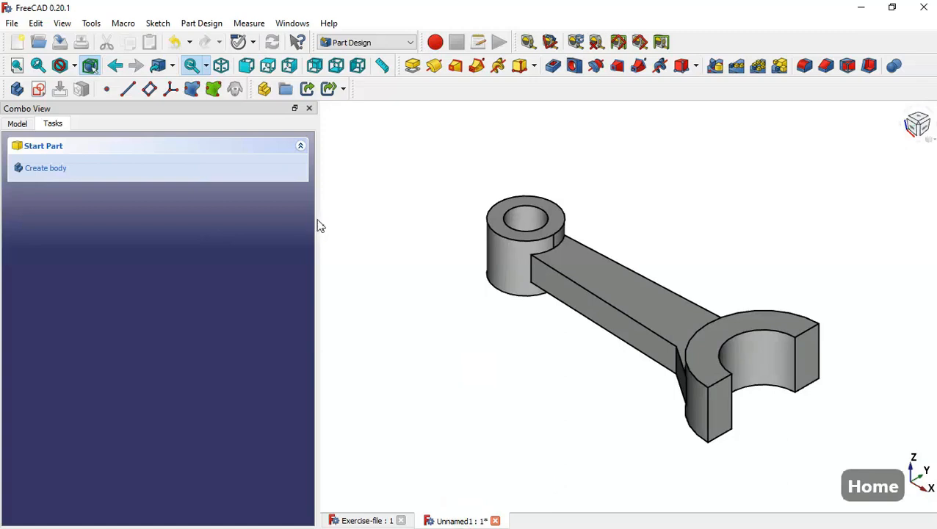
pyautogui.moveTo(320, 218); pyautogui.dragTo(224, 217)
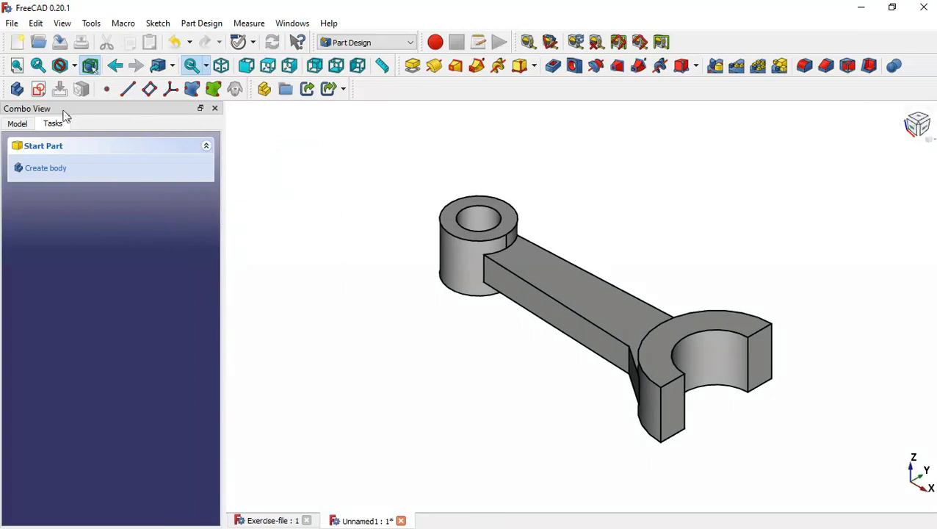
pyautogui.click(39, 89)
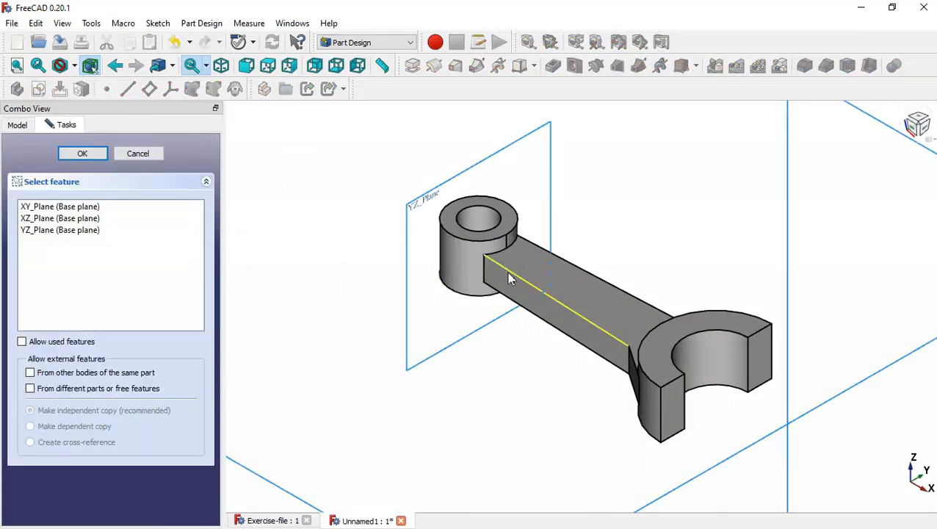
# Place the sketch on XY_Plane and reference both jaws' right end edges as external geometry
pyautogui.scroll(-1, 511, 279)
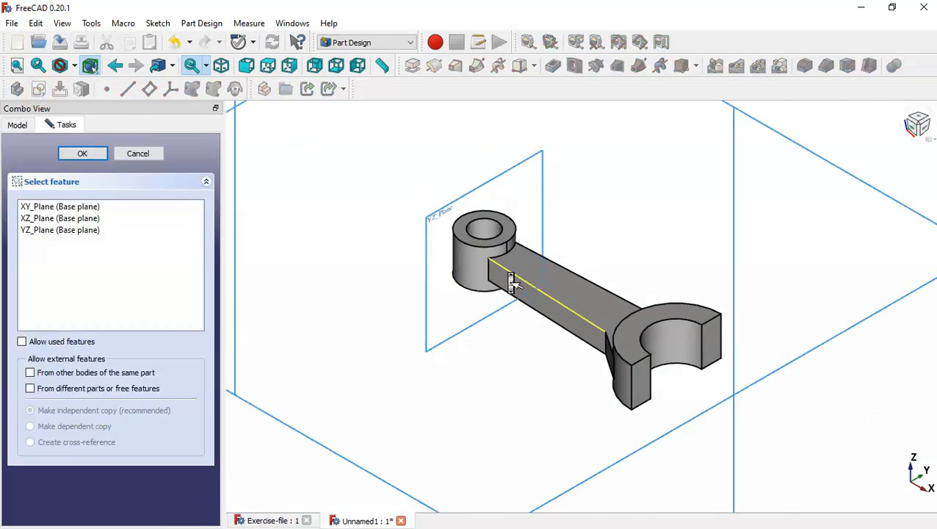
pyautogui.doubleClick(81, 209)
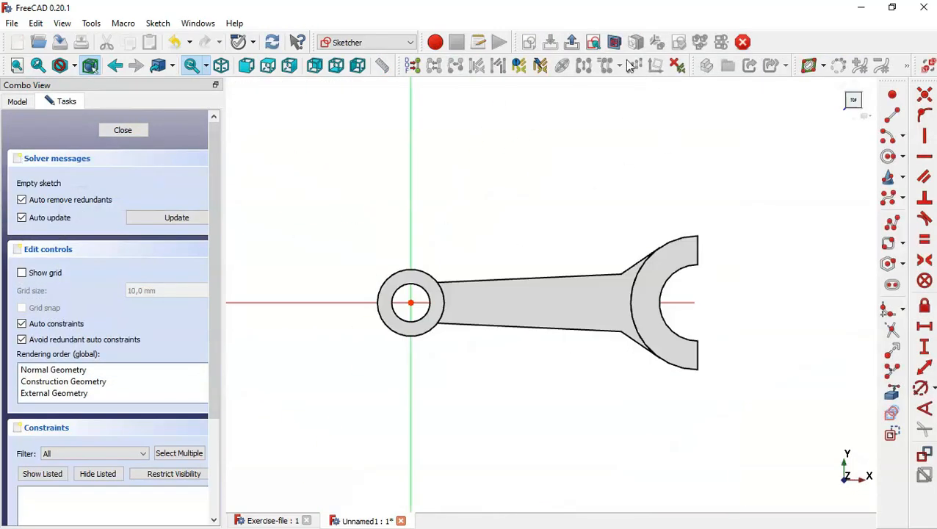
pyautogui.scroll(2, 756, 273)
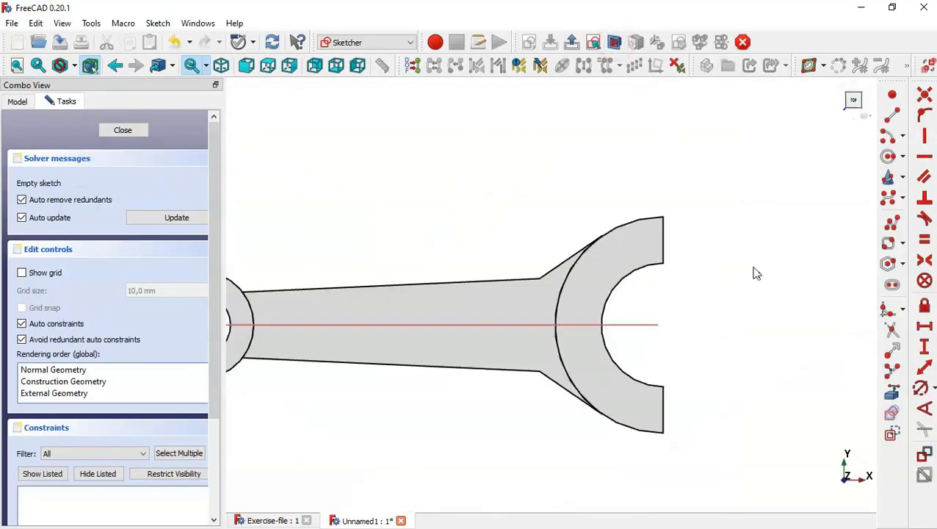
pyautogui.click(892, 391)
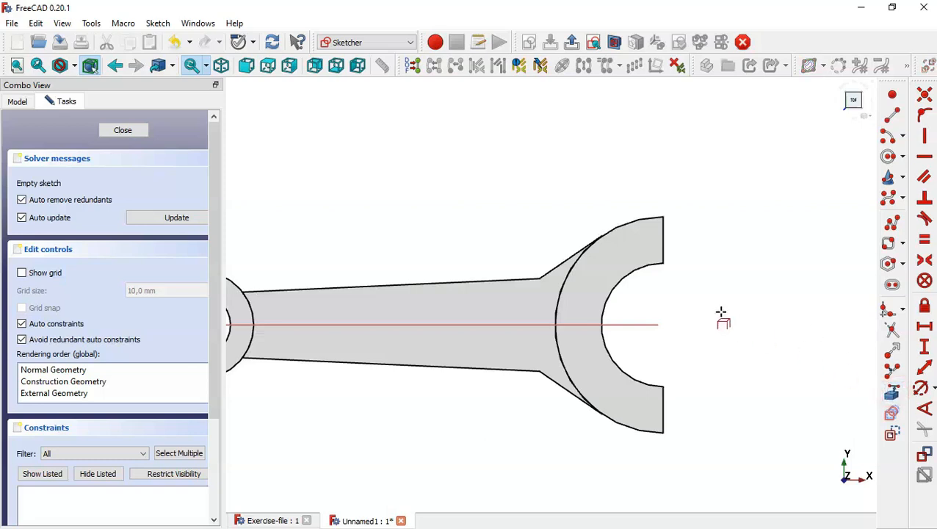
pyautogui.click(664, 244)
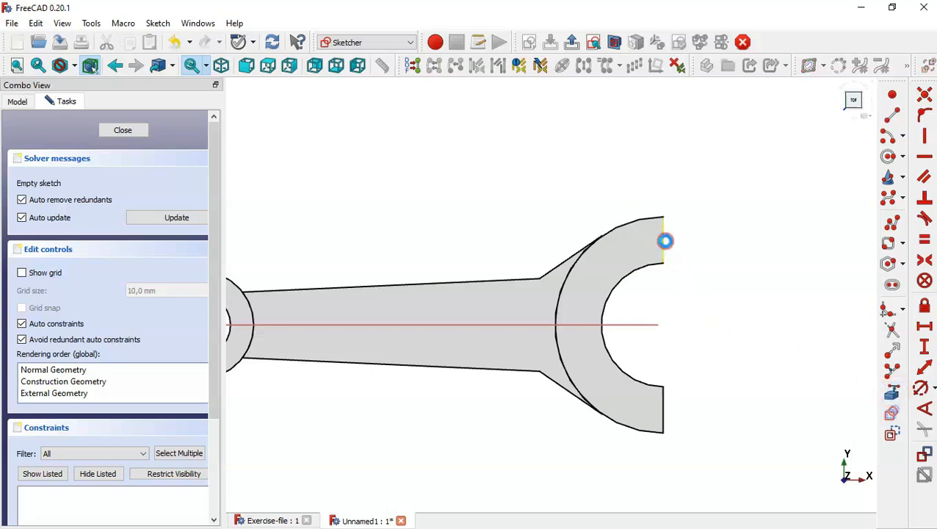
pyautogui.click(663, 405)
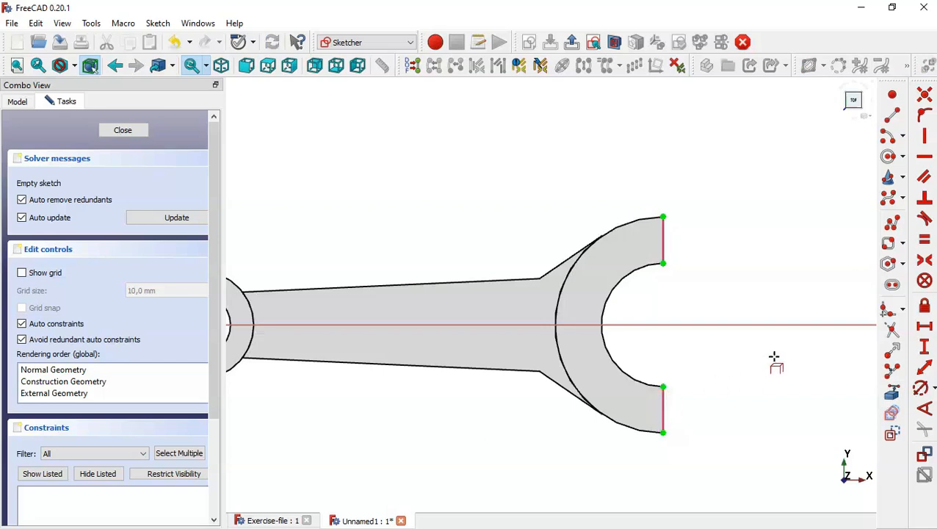
# Draw two lug rectangles, one above the upper jaw tip and one below the lower jaw tip
pyautogui.click(903, 246)
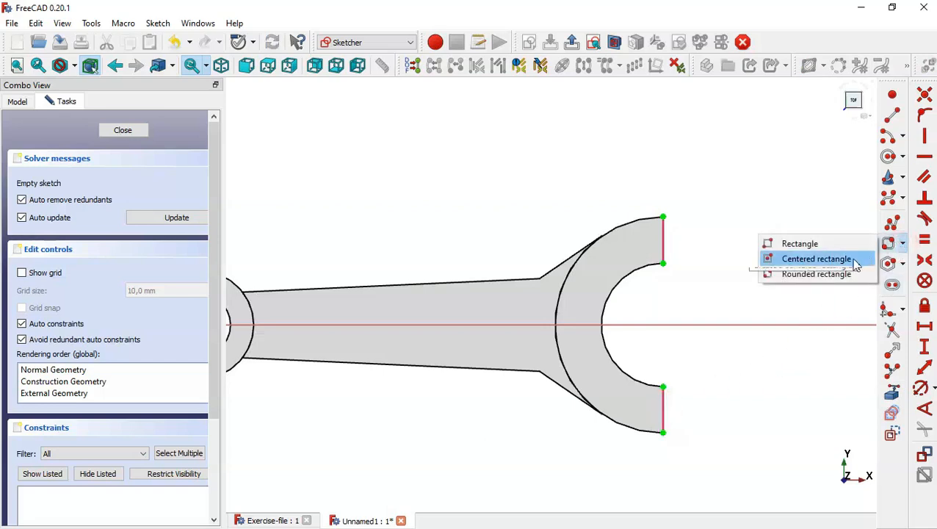
pyautogui.click(663, 263)
pyautogui.click(605, 146)
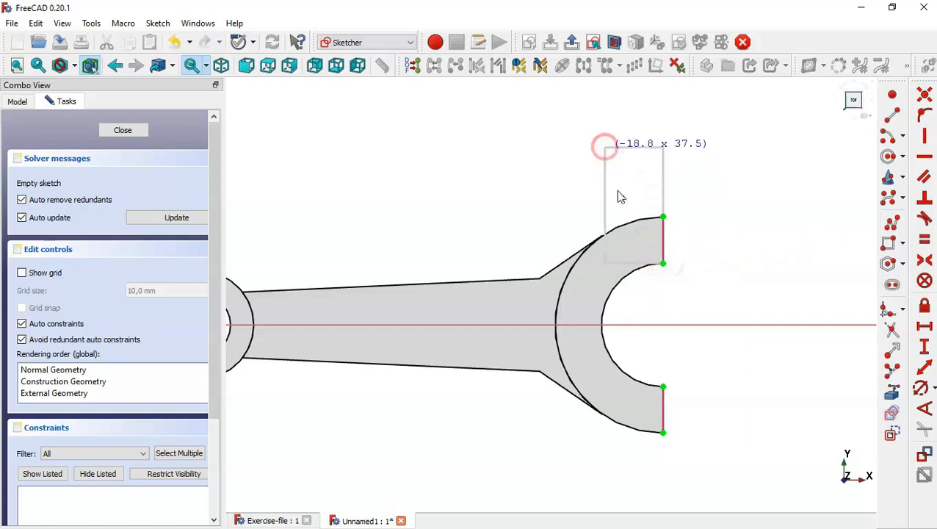
pyautogui.click(661, 384)
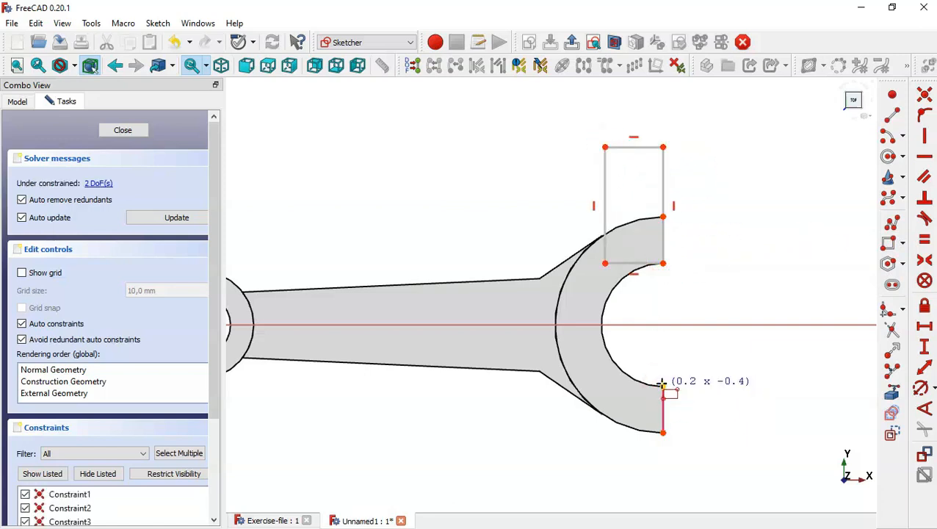
pyautogui.press('Escape')
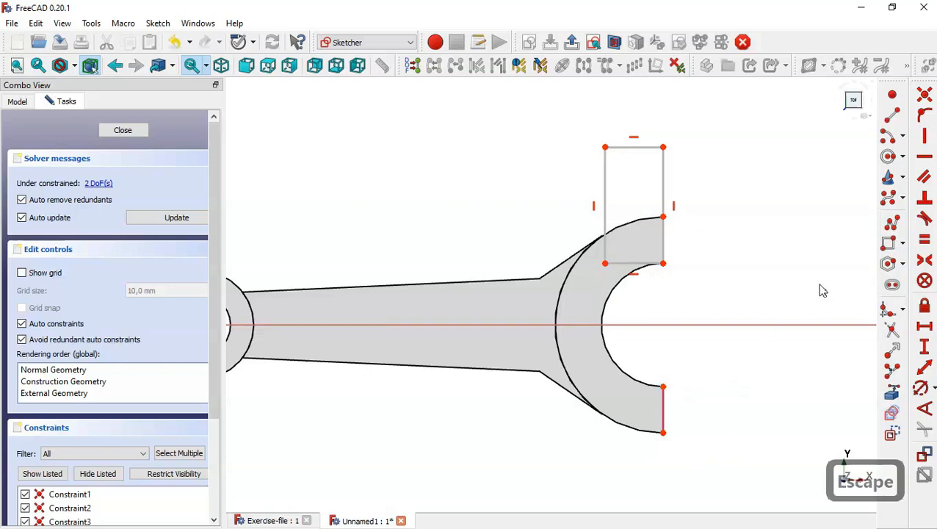
pyautogui.click(891, 242)
pyautogui.click(663, 384)
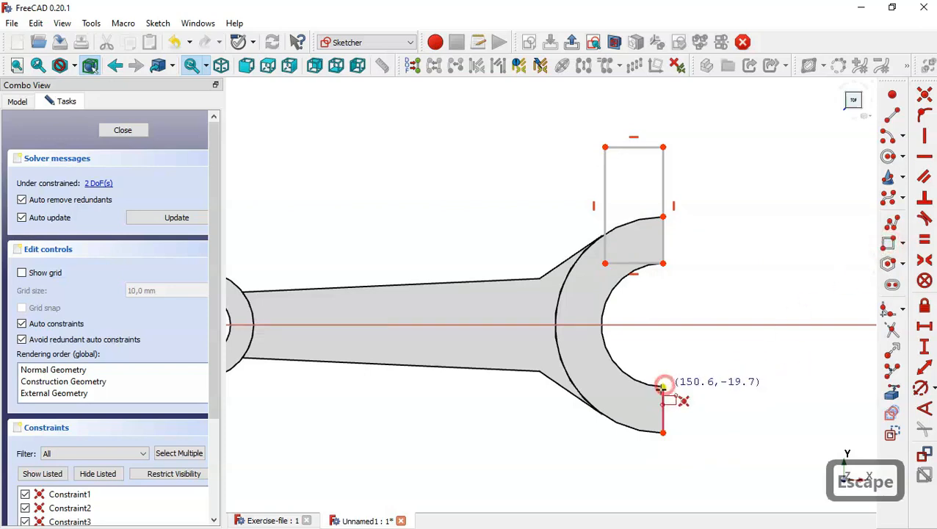
pyautogui.click(604, 486)
pyautogui.press('Escape')
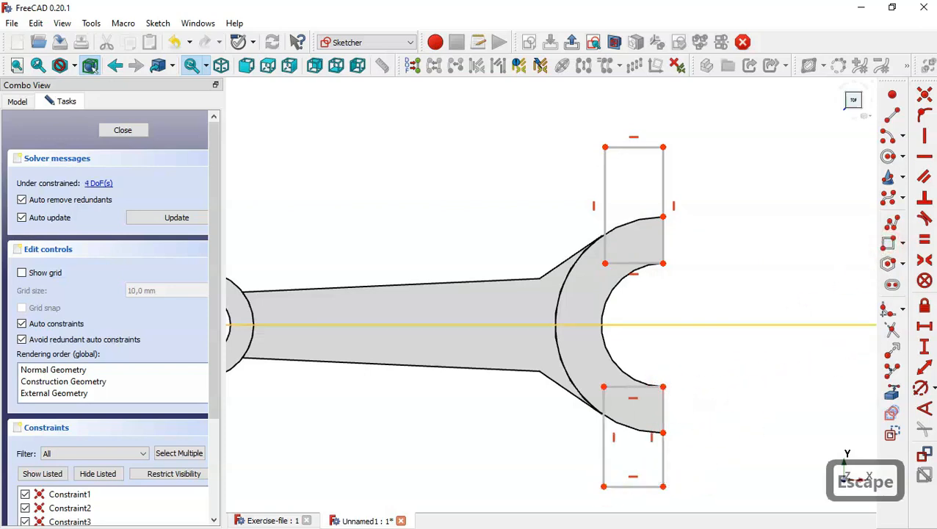
# Make the two rectangles' top edges equal and their right edges equal
pyautogui.click(927, 241)
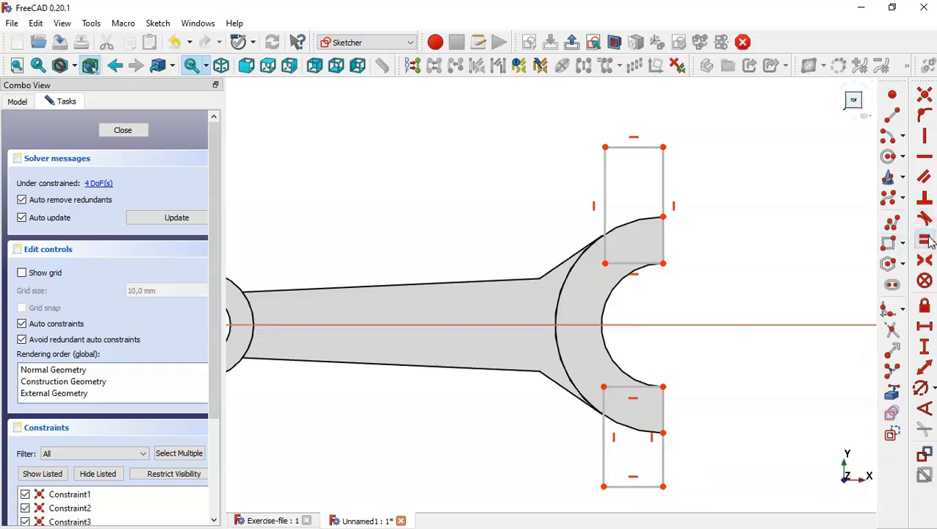
pyautogui.click(644, 147)
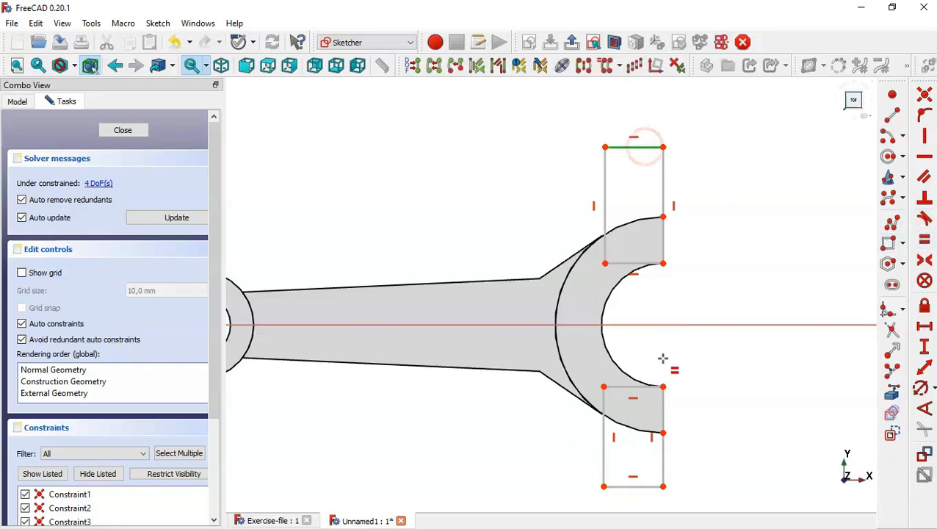
pyautogui.click(632, 385)
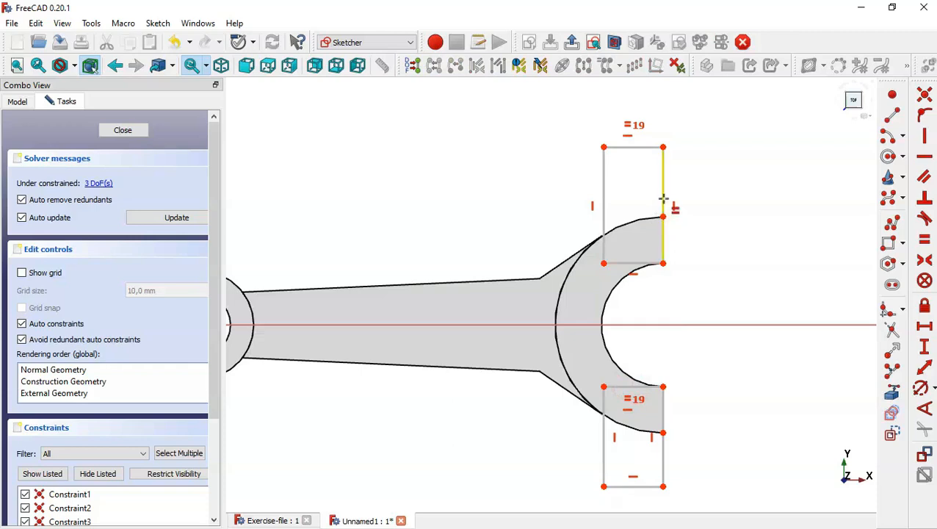
pyautogui.click(663, 203)
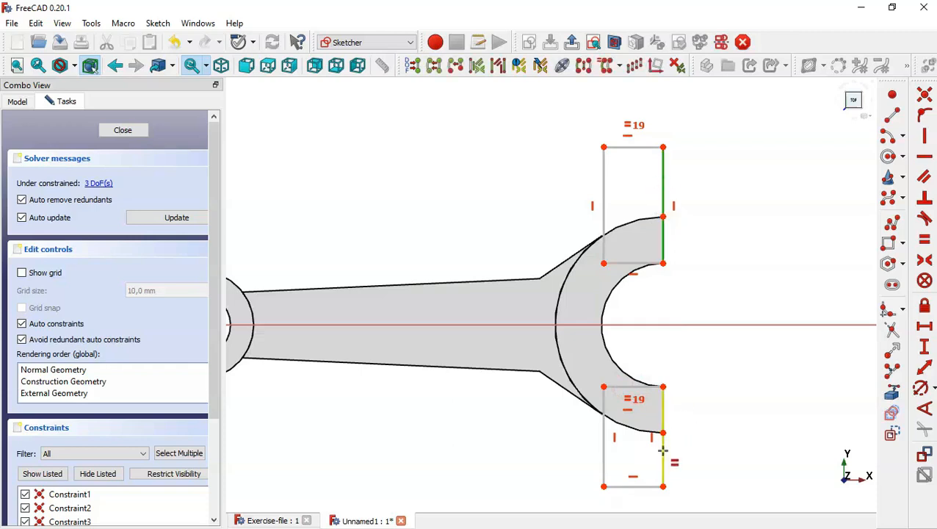
pyautogui.click(663, 450)
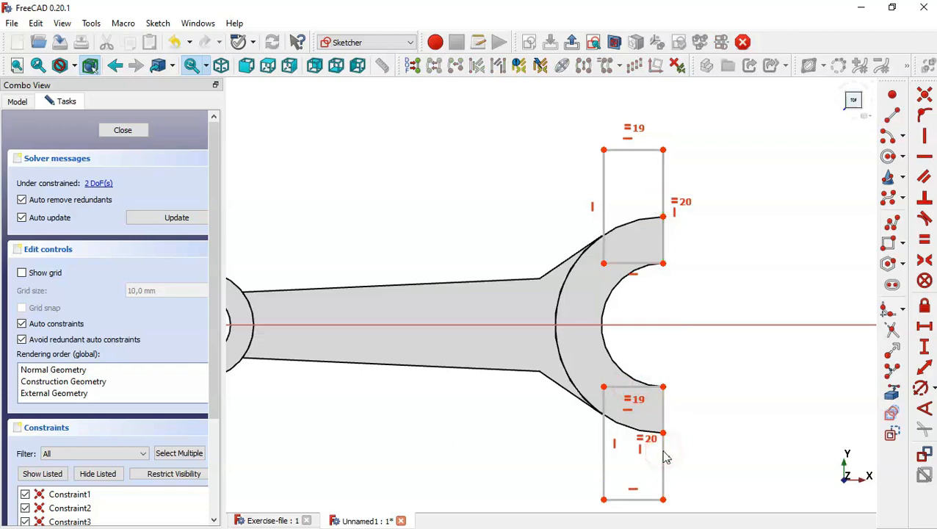
pyautogui.click(282, 521)
pyautogui.scroll(-2, 522, 289)
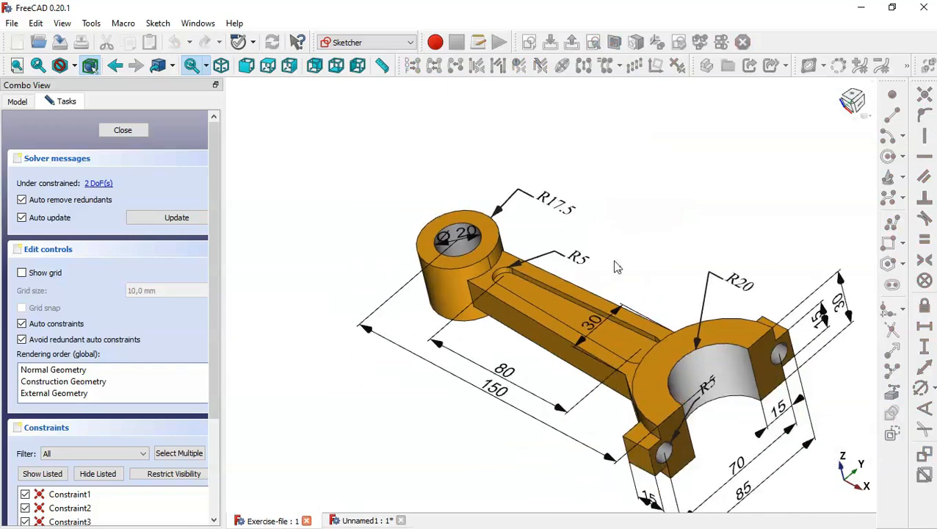
pyautogui.scroll(-2, 615, 267)
pyautogui.scroll(2, 696, 398)
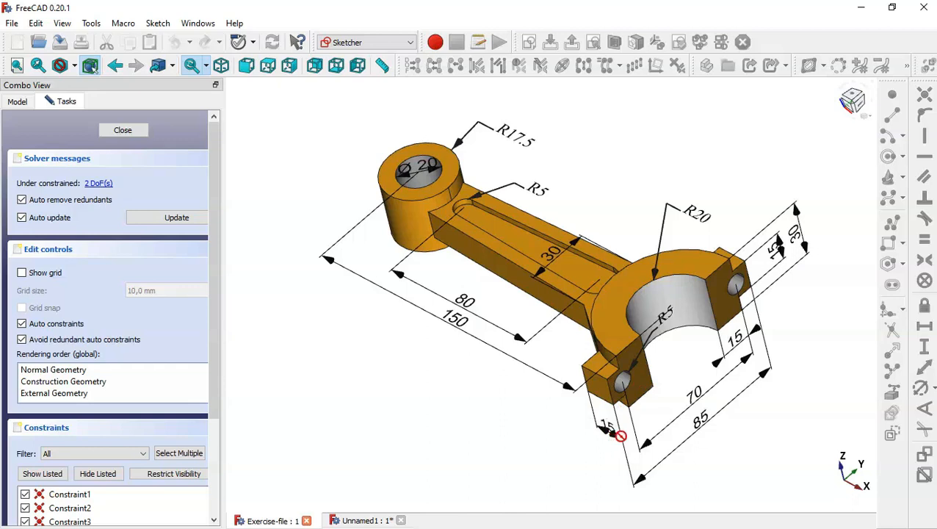
pyautogui.click(360, 520)
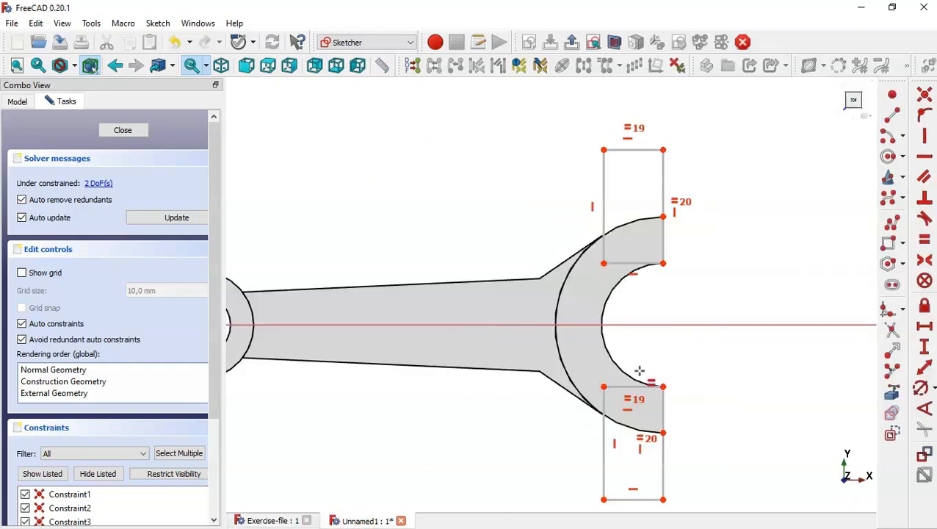
# Set an 85 mm vertical distance spanning both lug rectangles' outer corners
pyautogui.click(925, 348)
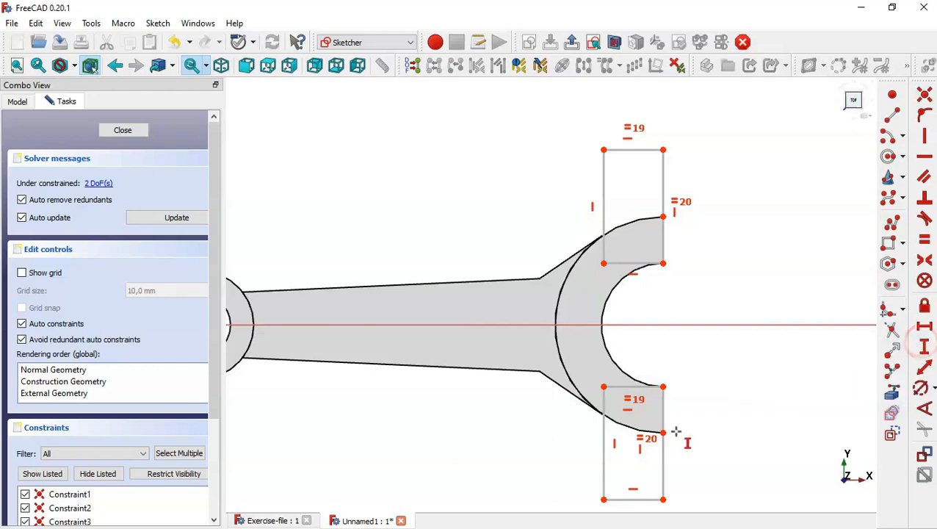
pyautogui.click(663, 499)
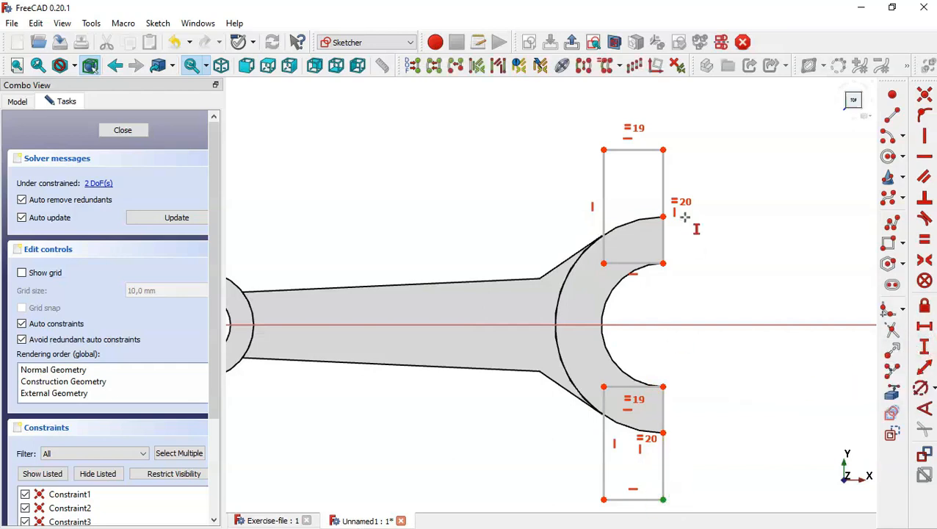
pyautogui.click(663, 150)
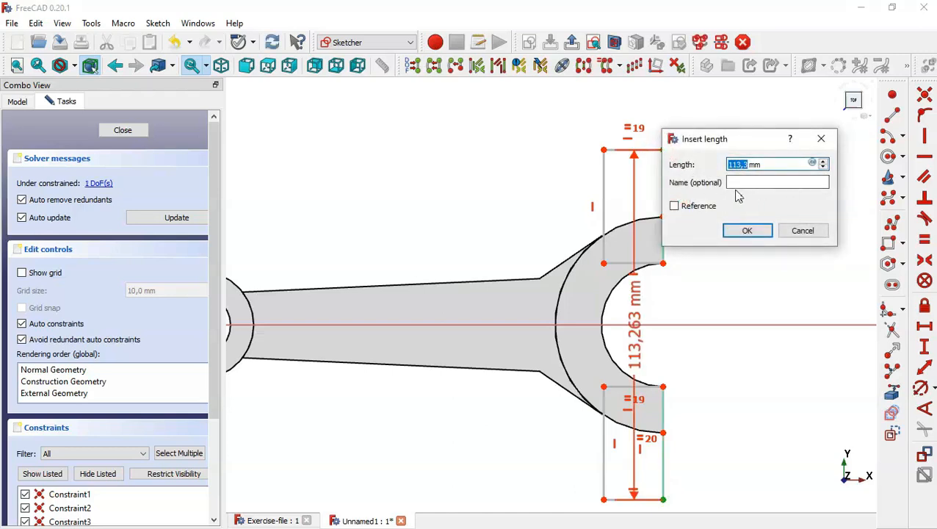
pyautogui.write('85')
pyautogui.press('Return')
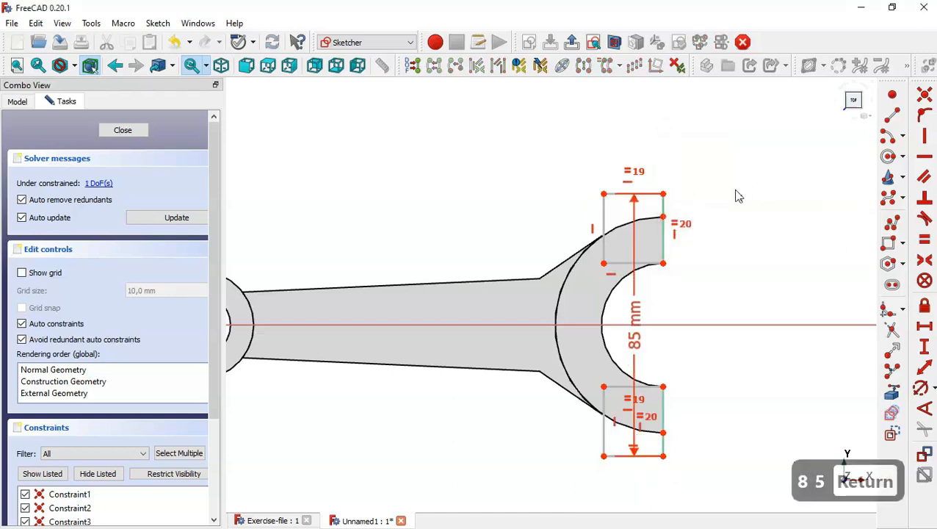
# Make the upper rectangle's top edge 15 mm wide and close the fully constrained sketch
pyautogui.click(925, 328)
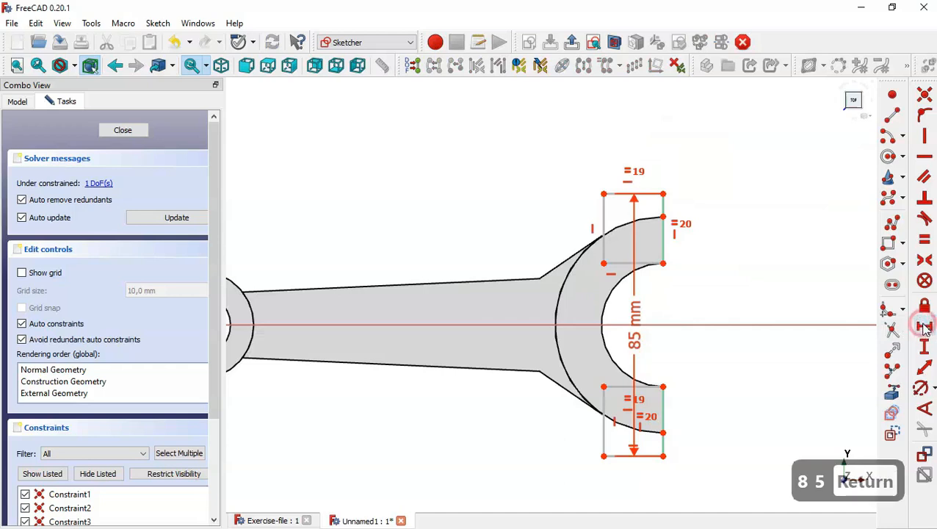
pyautogui.click(621, 195)
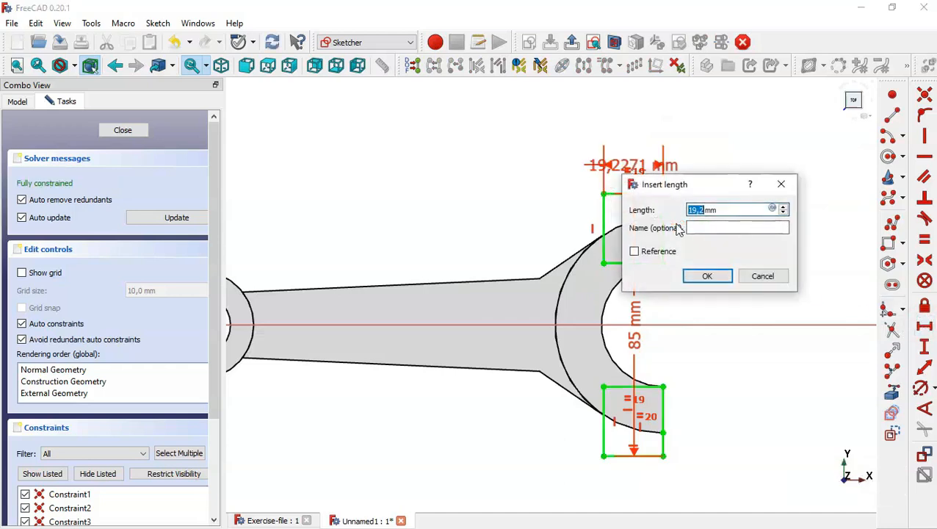
pyautogui.write('15')
pyautogui.press('Return')
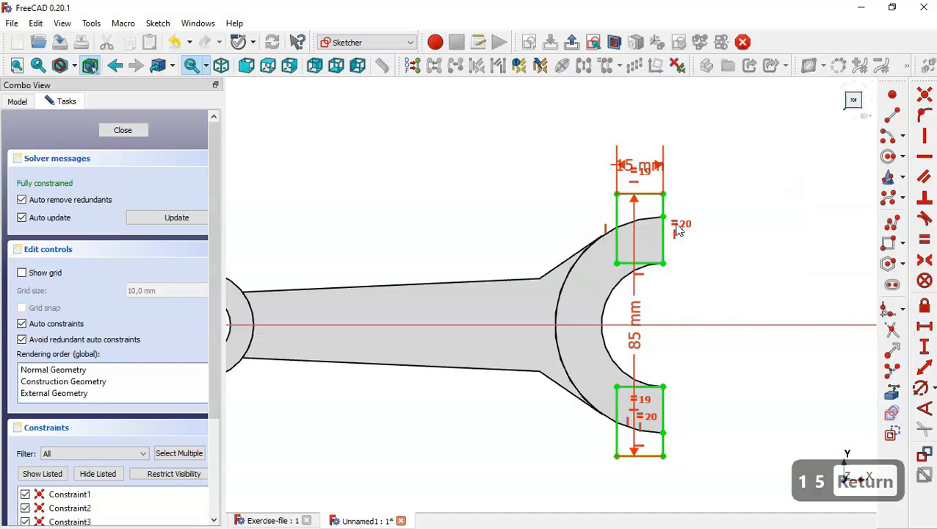
pyautogui.click(138, 135)
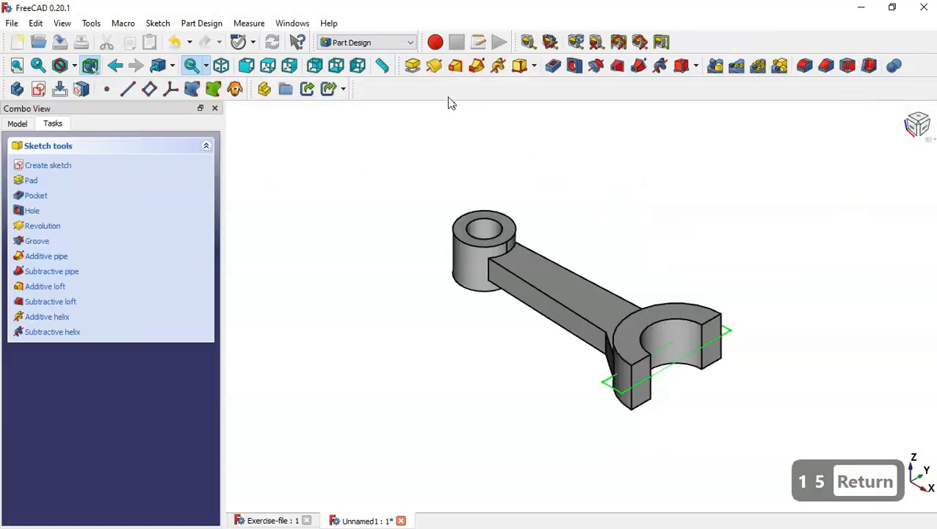
# Pad the lug sketch 15 mm symmetric to the plane
pyautogui.click(412, 65)
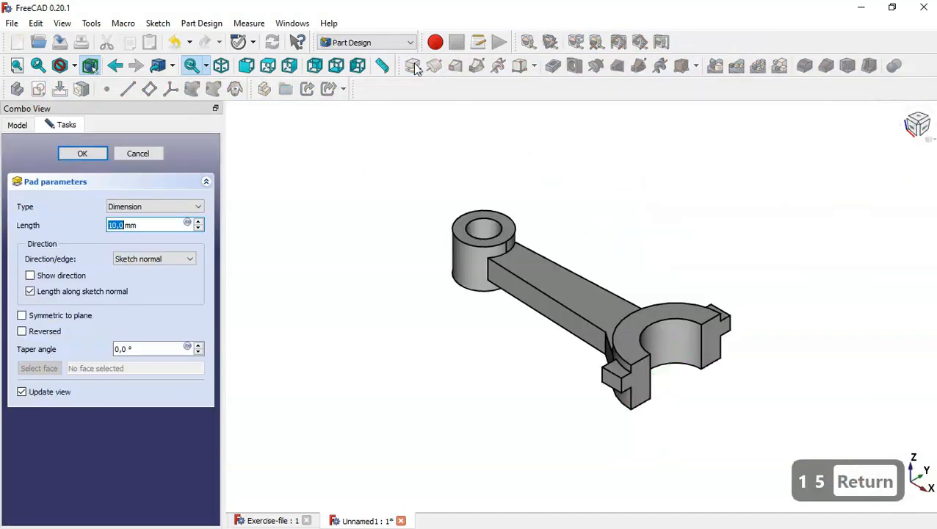
pyautogui.moveTo(151, 228); pyautogui.dragTo(94, 232)
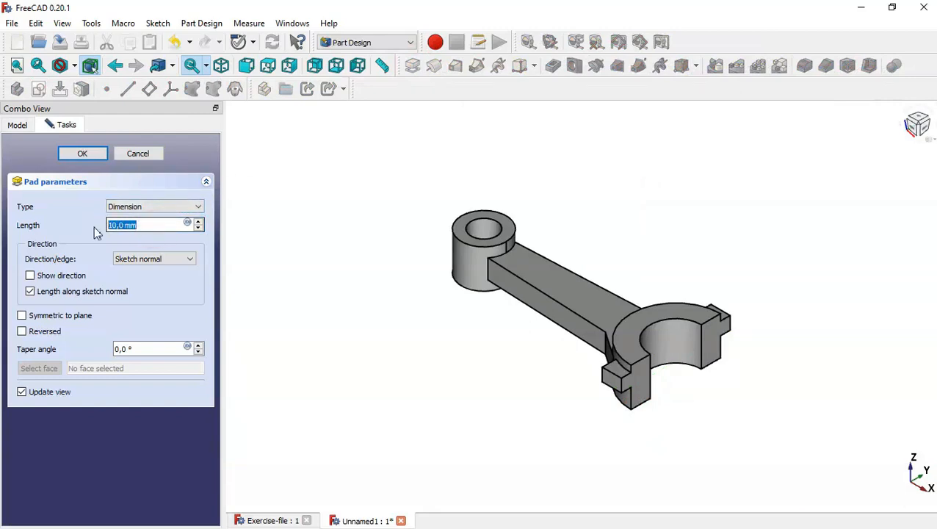
pyautogui.write('15')
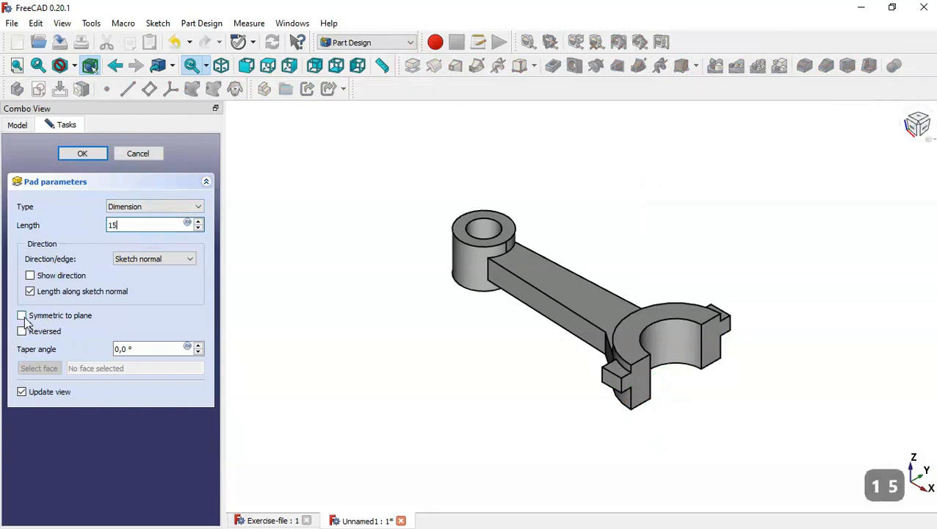
pyautogui.click(47, 316)
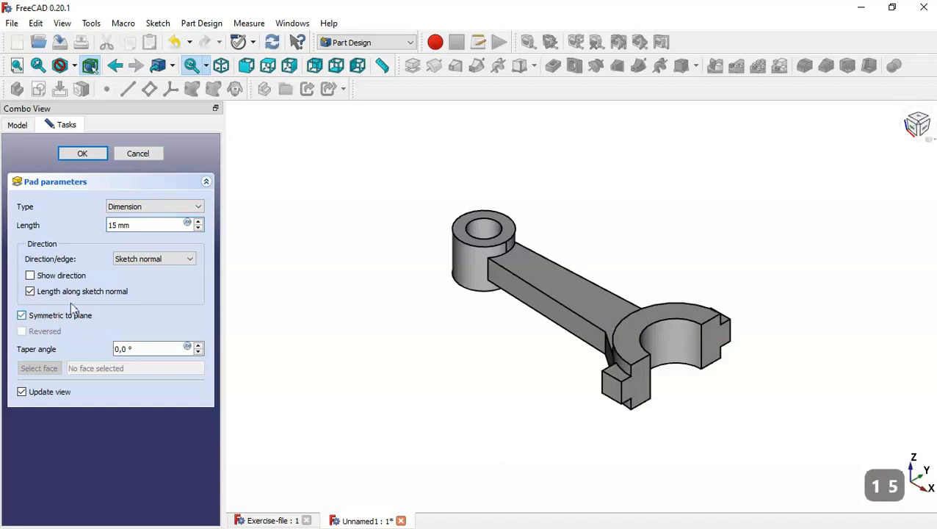
pyautogui.click(82, 154)
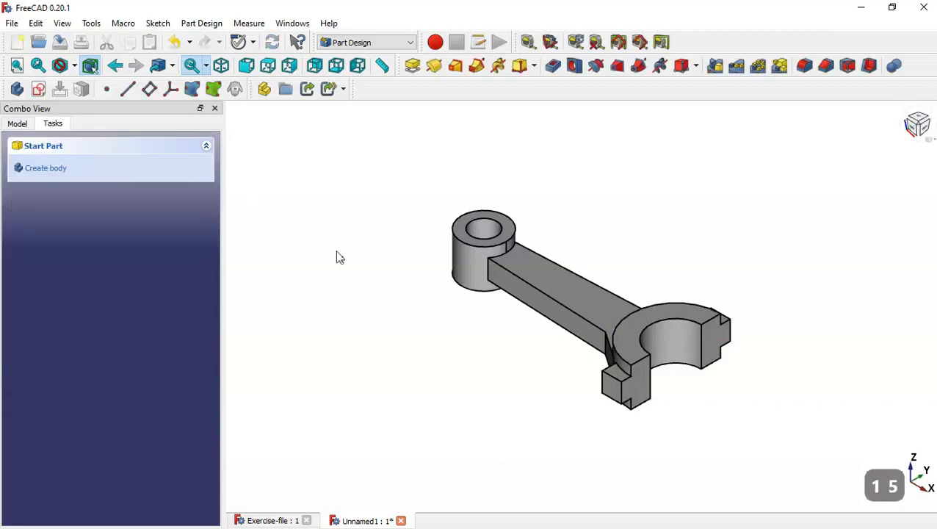
# Create a sketch on the lug's end face and reference the lug's vertical edge
pyautogui.click(629, 389)
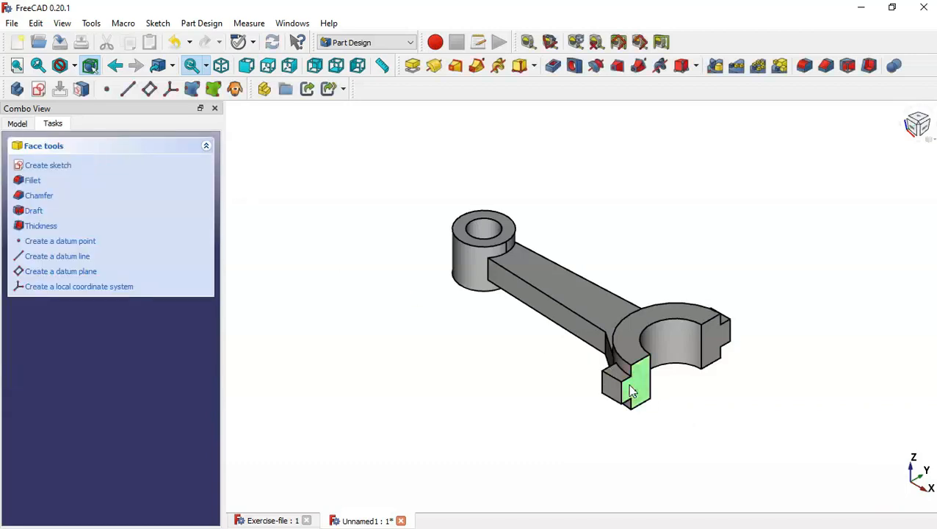
pyautogui.click(39, 89)
pyautogui.scroll(3, 452, 248)
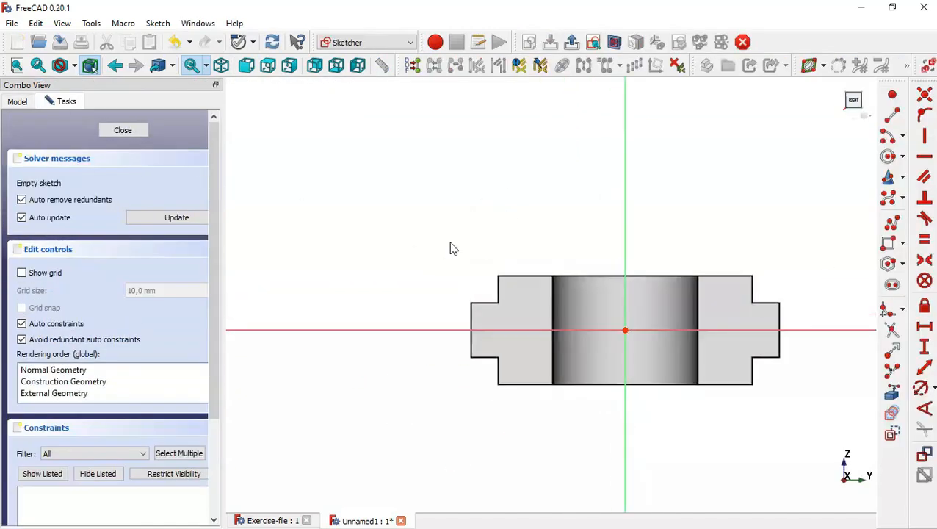
pyautogui.click(891, 391)
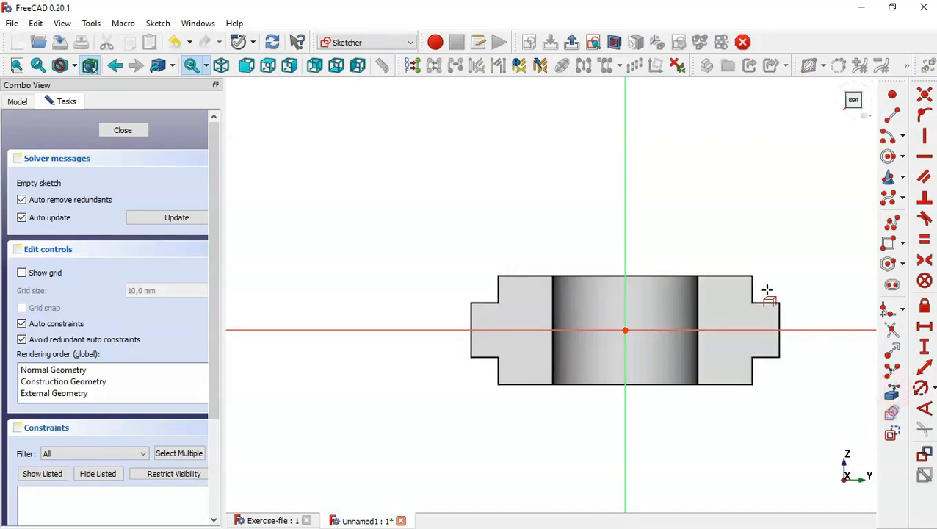
pyautogui.click(750, 287)
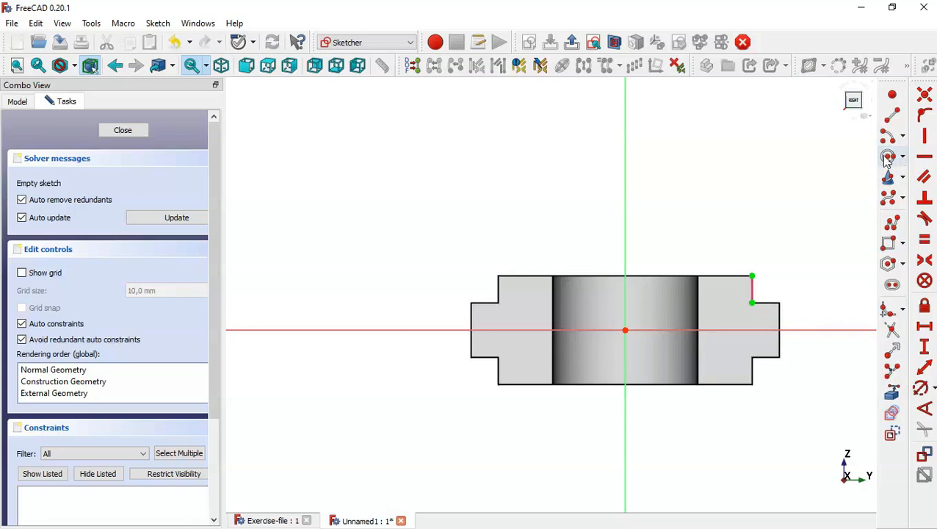
# Draw two circles centred on the horizontal axis at the right and left lugs and make them equal
pyautogui.click(888, 156)
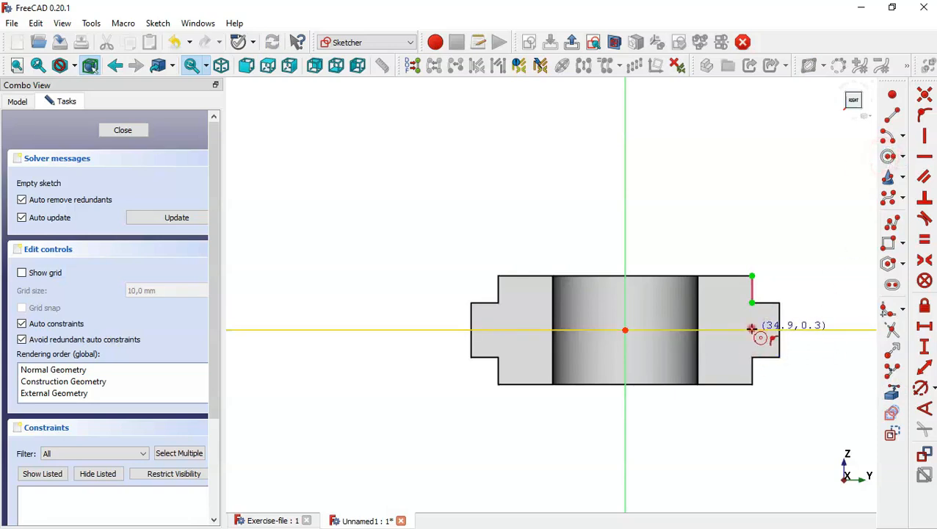
pyautogui.click(752, 329)
pyautogui.click(765, 344)
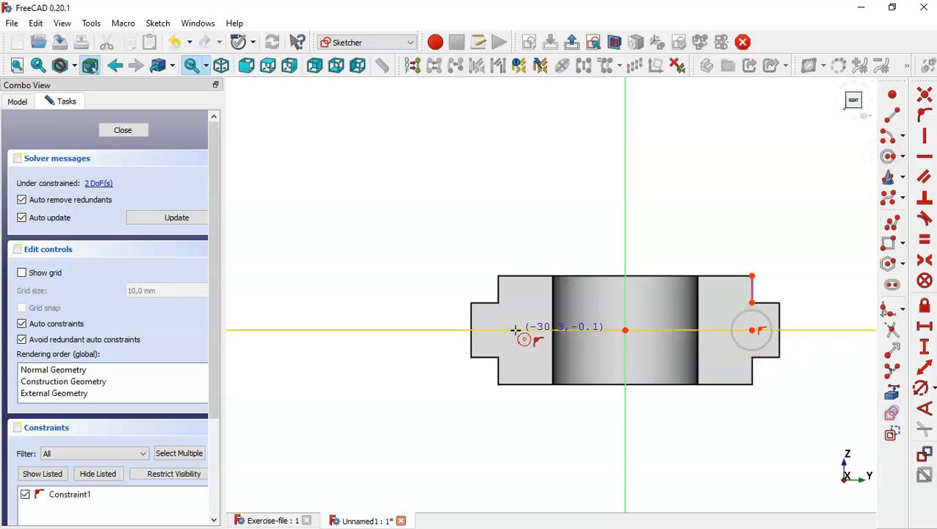
pyautogui.click(515, 329)
pyautogui.click(528, 345)
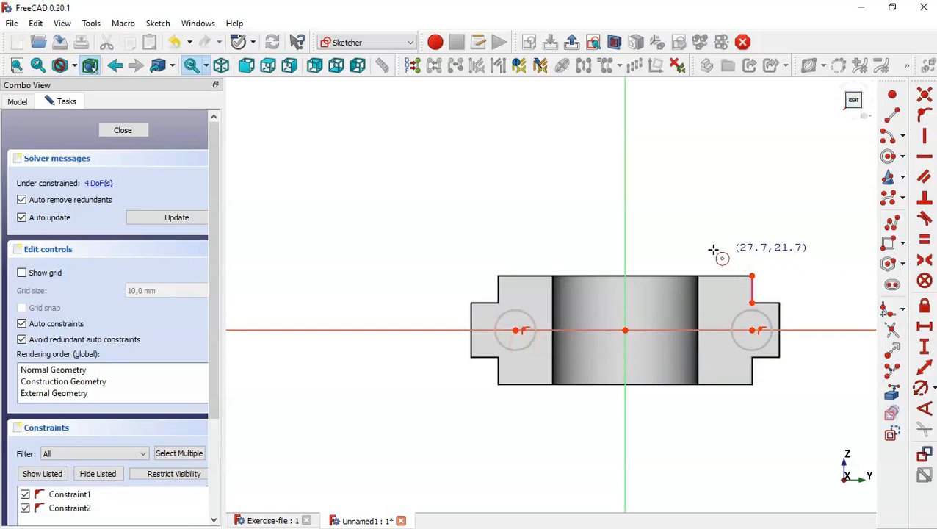
pyautogui.click(925, 240)
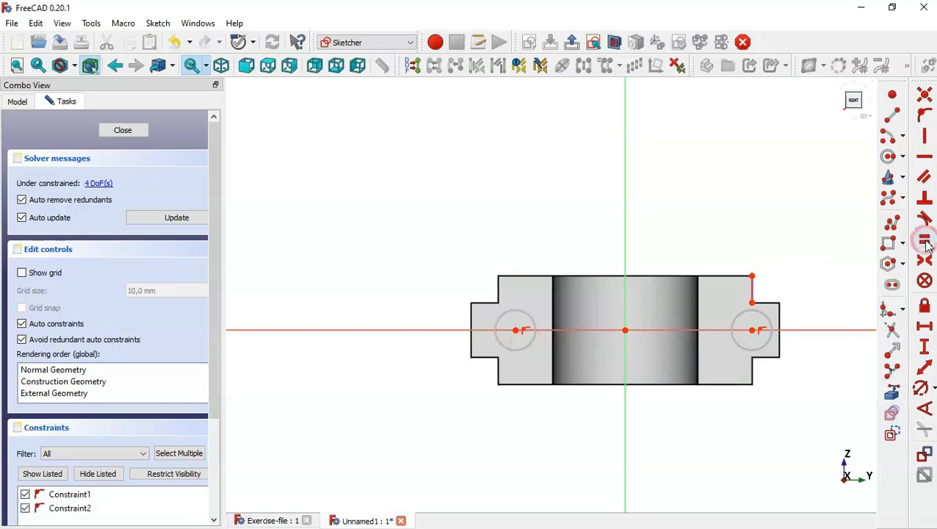
pyautogui.click(764, 317)
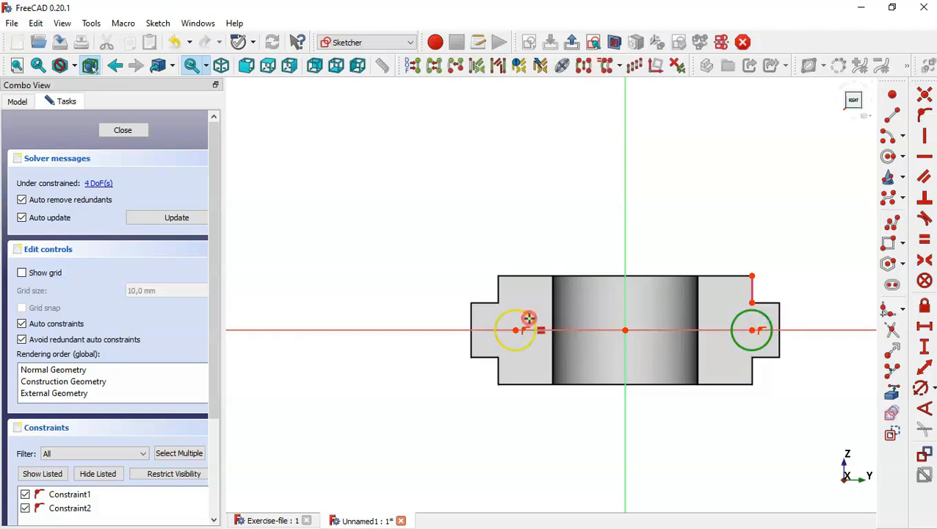
pyautogui.click(529, 317)
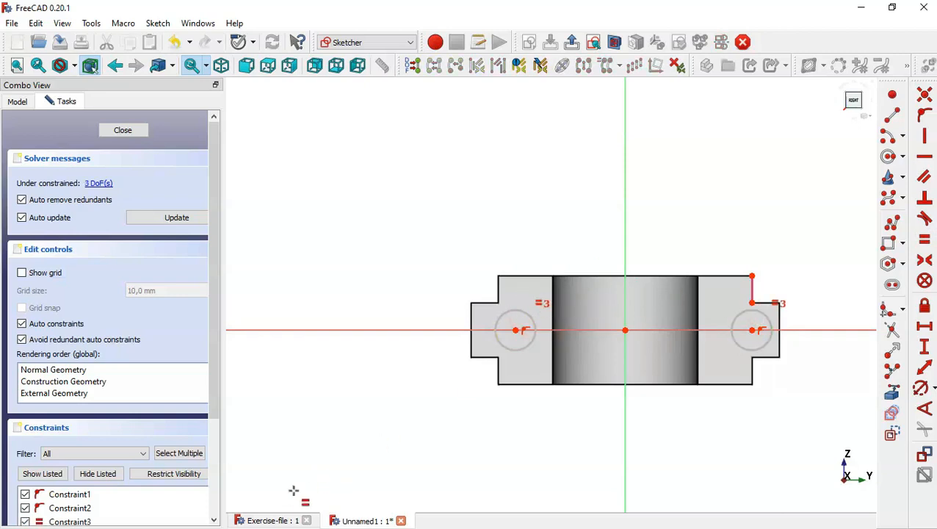
pyautogui.click(268, 520)
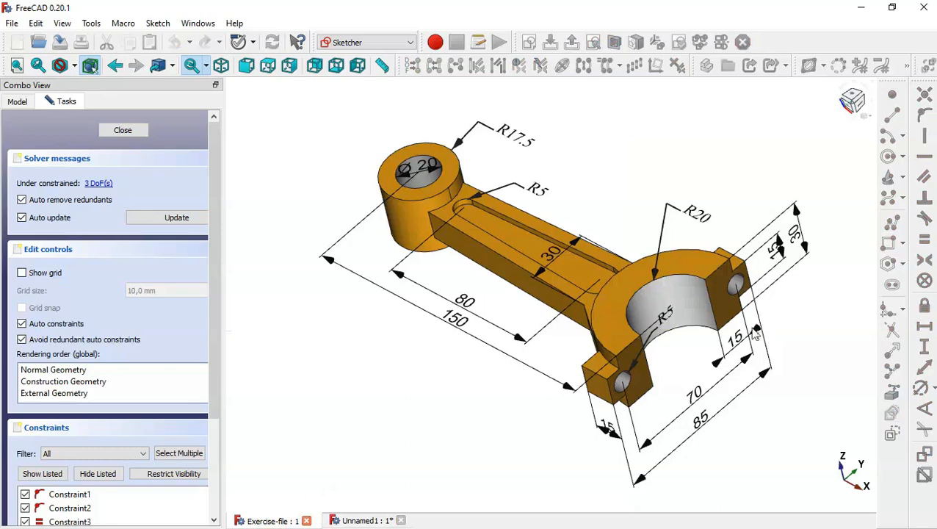
# Zoom into the Exercise-file drawing, then switch back to the Unnamed1 lug-hole sketch
pyautogui.scroll(2, 757, 334)
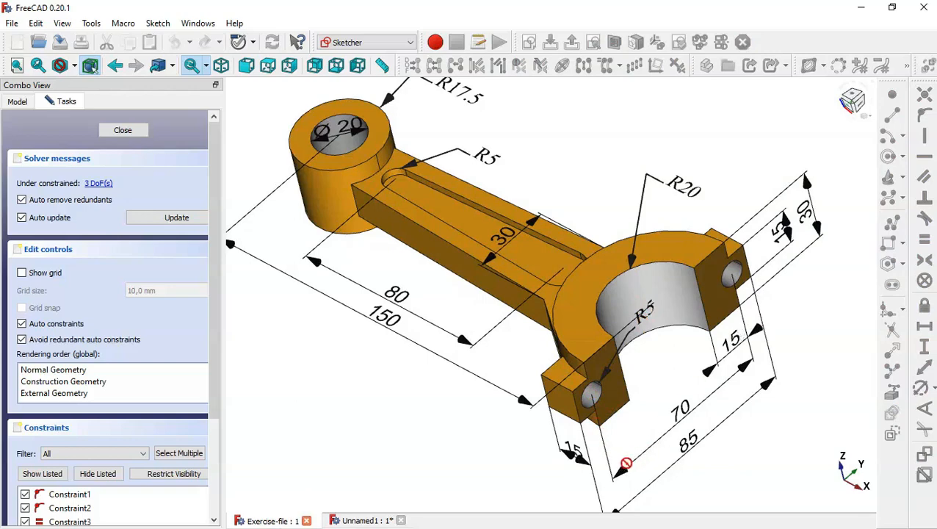
pyautogui.click(365, 519)
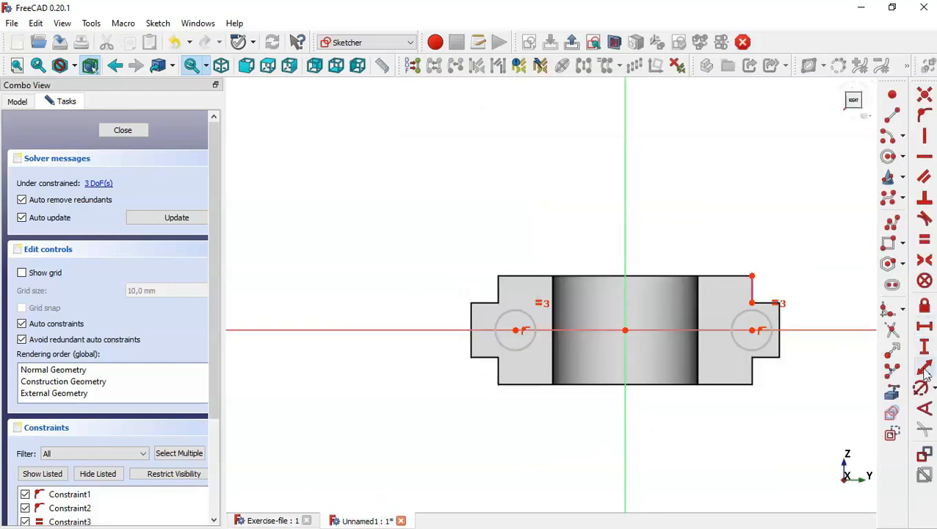
# Set the right circle's diameter to 10 mm and align its centre vertically with the reference edge endpoint
pyautogui.click(923, 391)
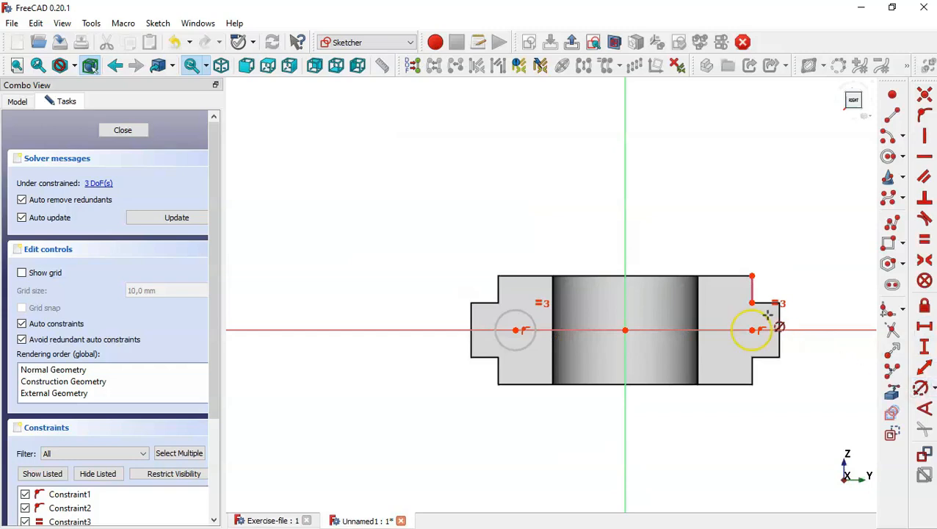
pyautogui.click(767, 320)
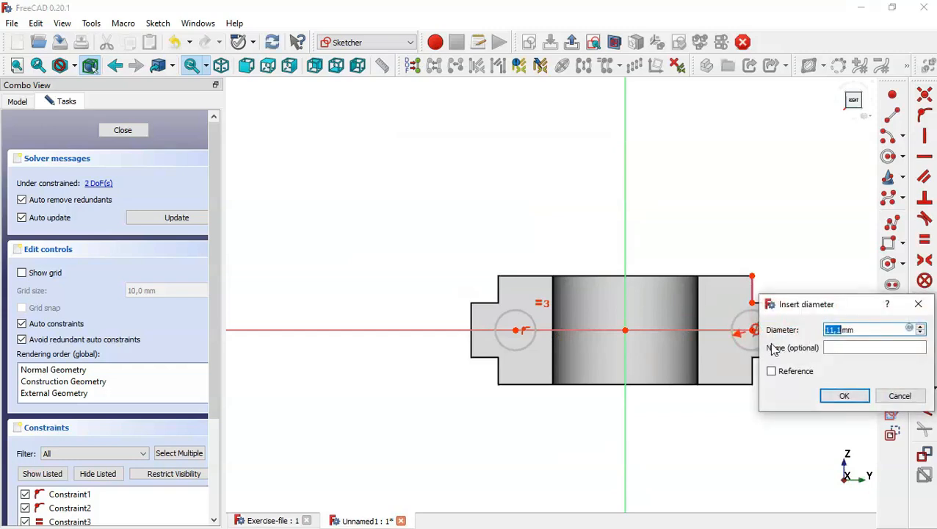
pyautogui.write('10')
pyautogui.press('Return')
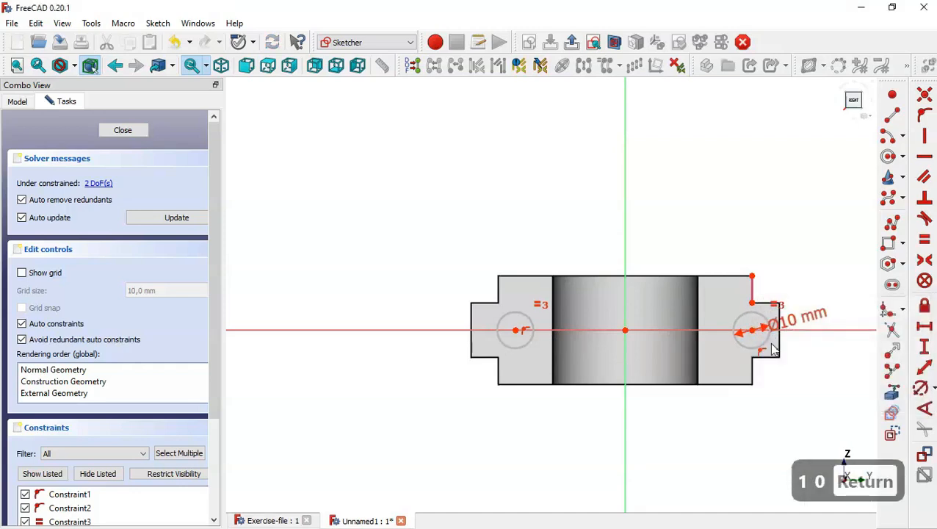
pyautogui.press('Escape')
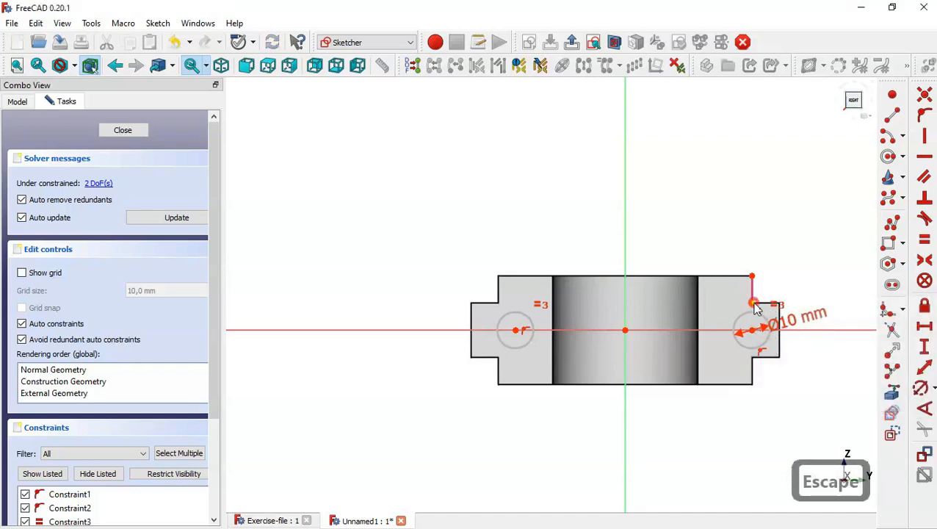
pyautogui.click(752, 302)
pyautogui.click(757, 334)
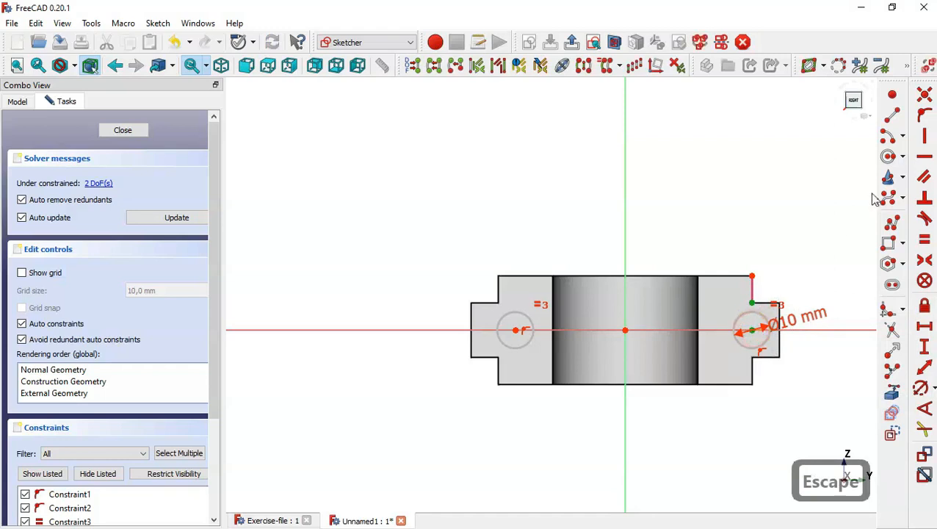
pyautogui.click(919, 144)
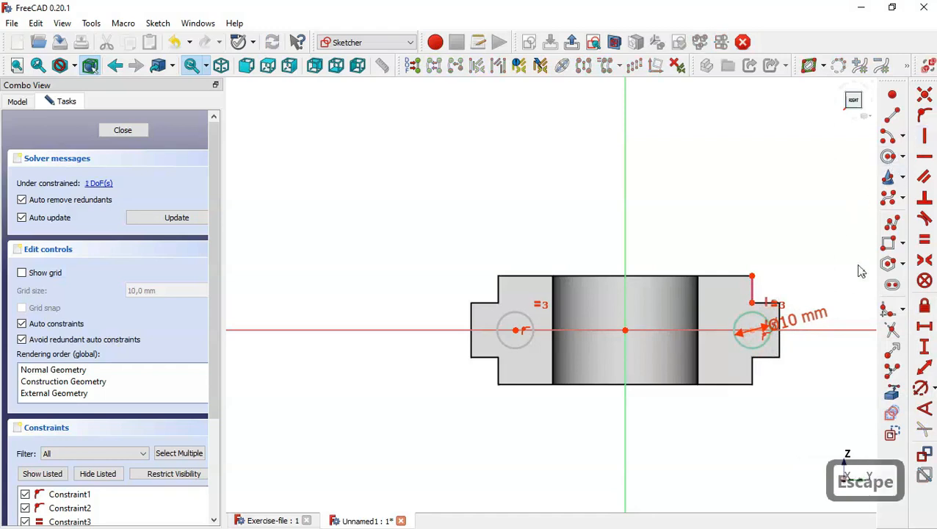
# Dimension the two circle centres 70 mm apart and close the fully constrained sketch
pyautogui.click(923, 328)
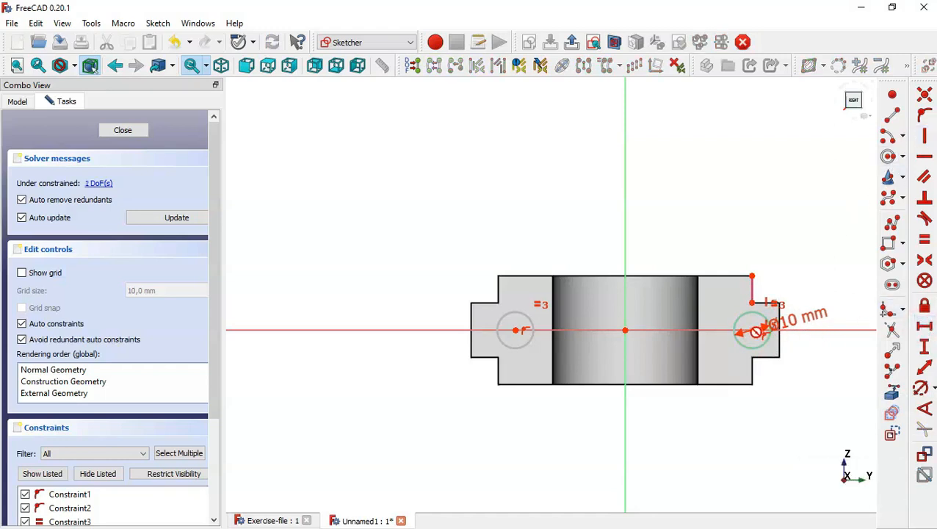
pyautogui.press('Escape')
pyautogui.click(753, 329)
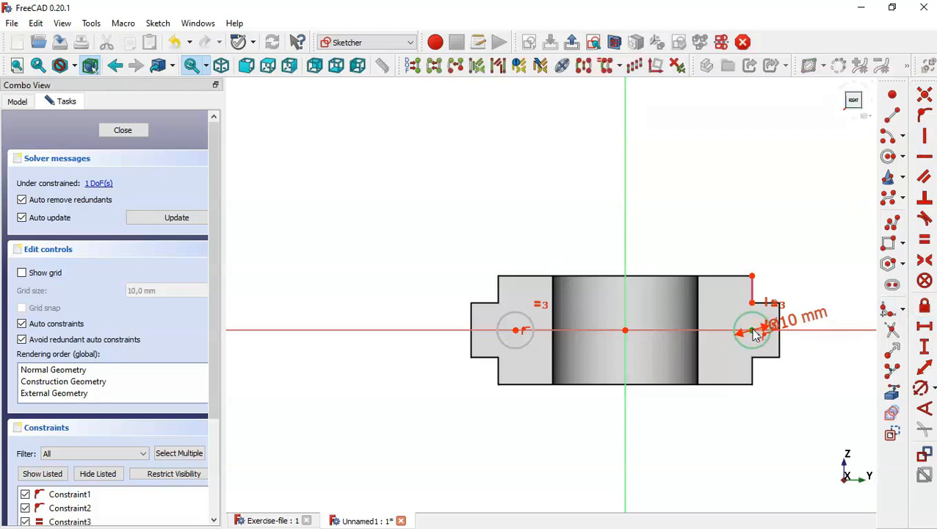
pyautogui.scroll(3, 755, 335)
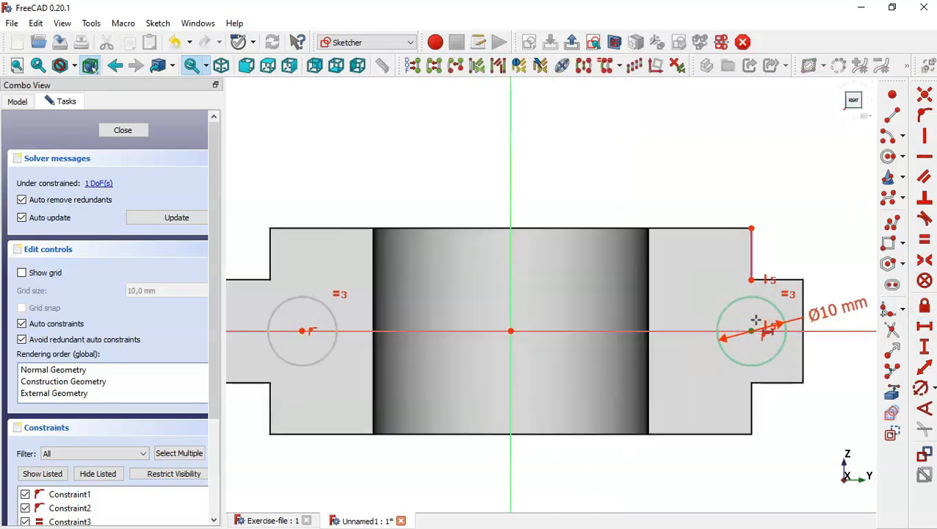
pyautogui.click(300, 332)
pyautogui.write('l')
pyautogui.write('7mm')
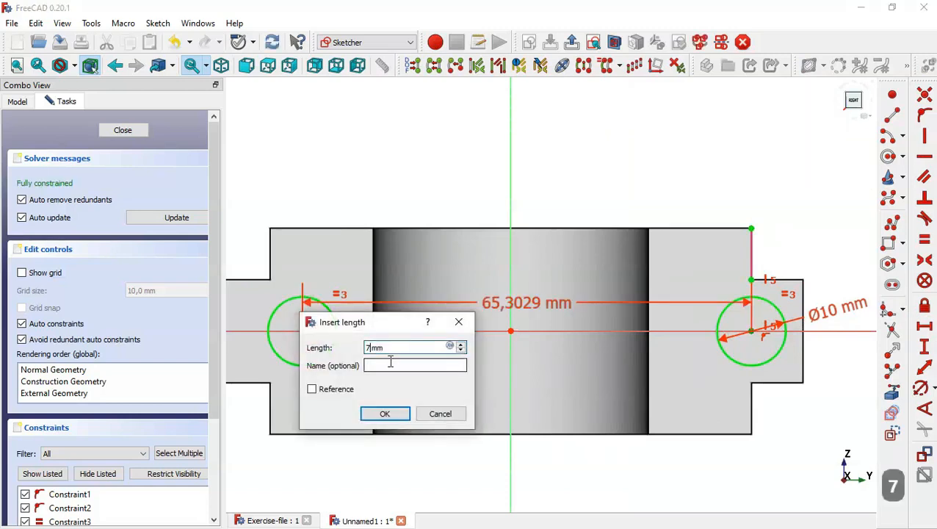
pyautogui.write('0')
pyautogui.press('Return')
pyautogui.scroll(-10, 564, 345)
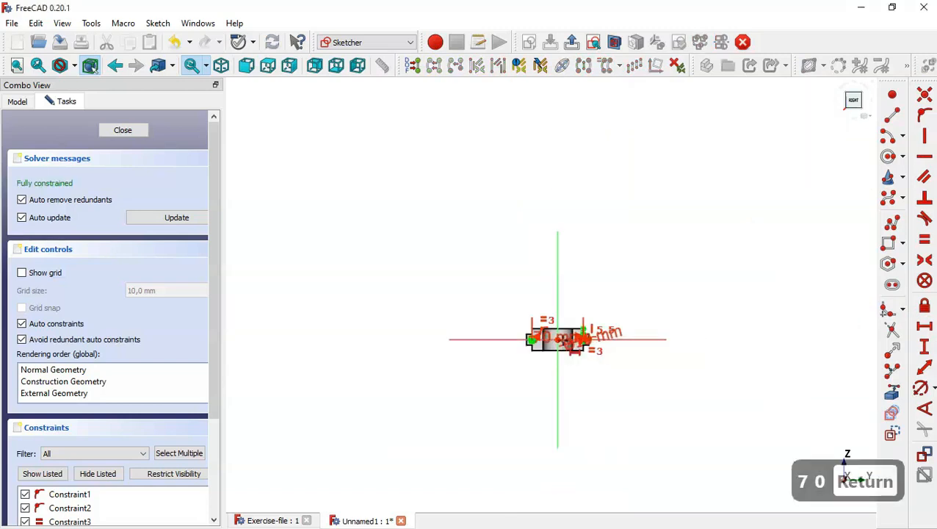
pyautogui.scroll(10, 564, 341)
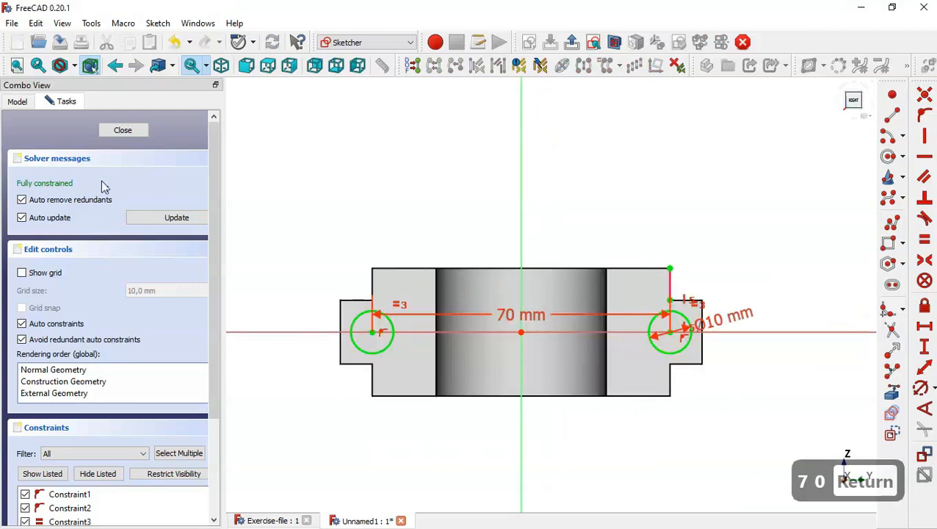
pyautogui.click(124, 130)
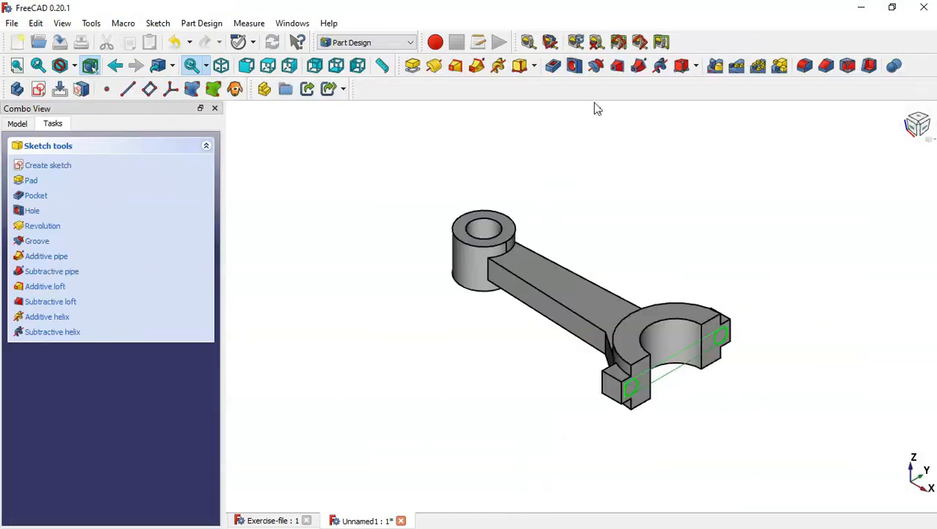
# Pocket the hole sketch with type Through all, cutting Ø10 mm holes through both lugs, then show the reference drawing
pyautogui.click(555, 65)
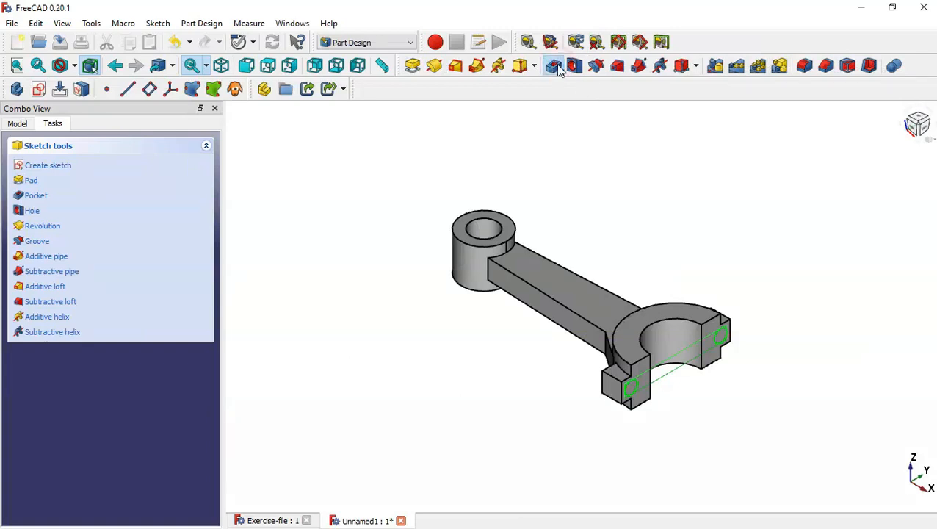
pyautogui.click(171, 208)
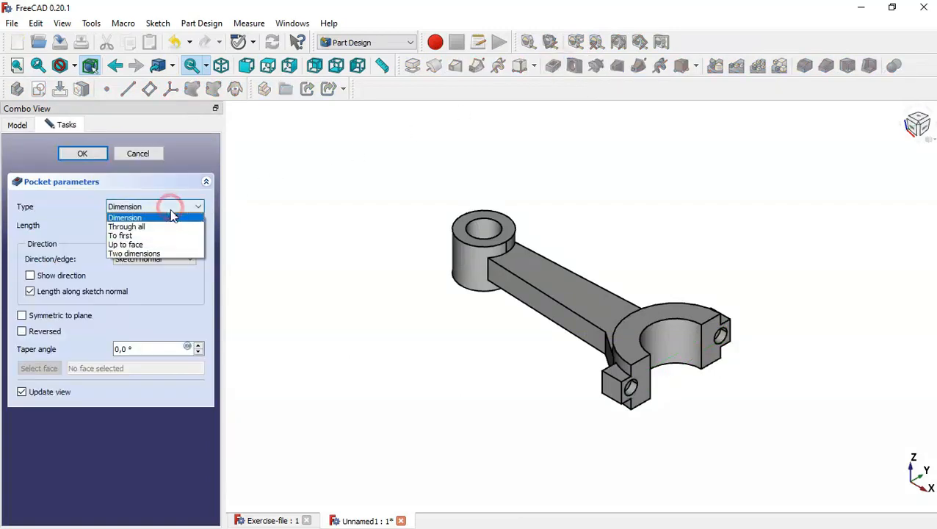
pyautogui.click(171, 226)
pyautogui.click(83, 154)
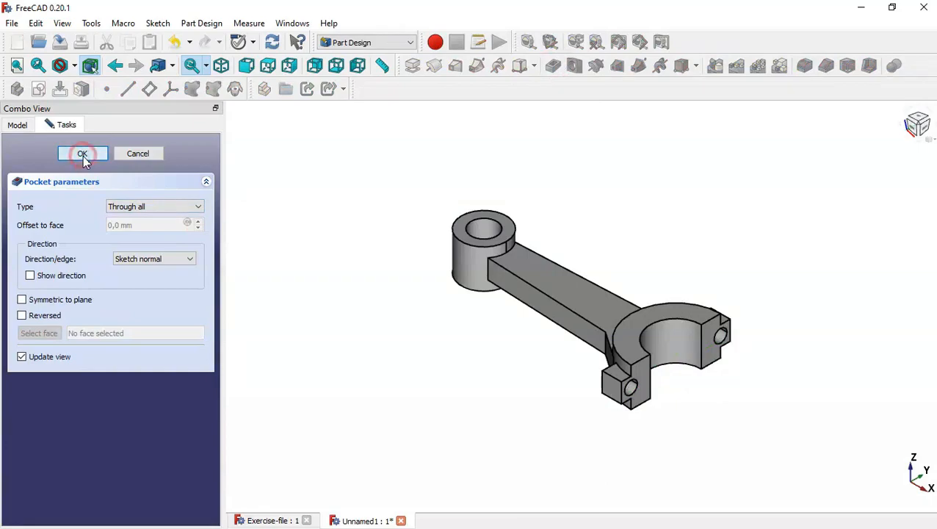
pyautogui.click(265, 520)
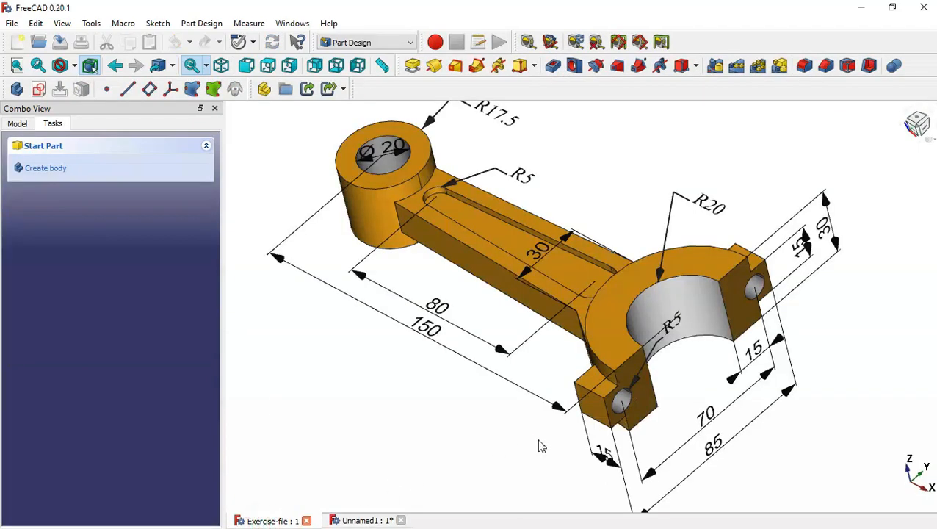
# Inspect the shank slot on the reference model from the top, then go back to the connecting rod
pyautogui.moveTo(537, 440); pyautogui.dragTo(591, 435, button='middle')
pyautogui.press('Home')
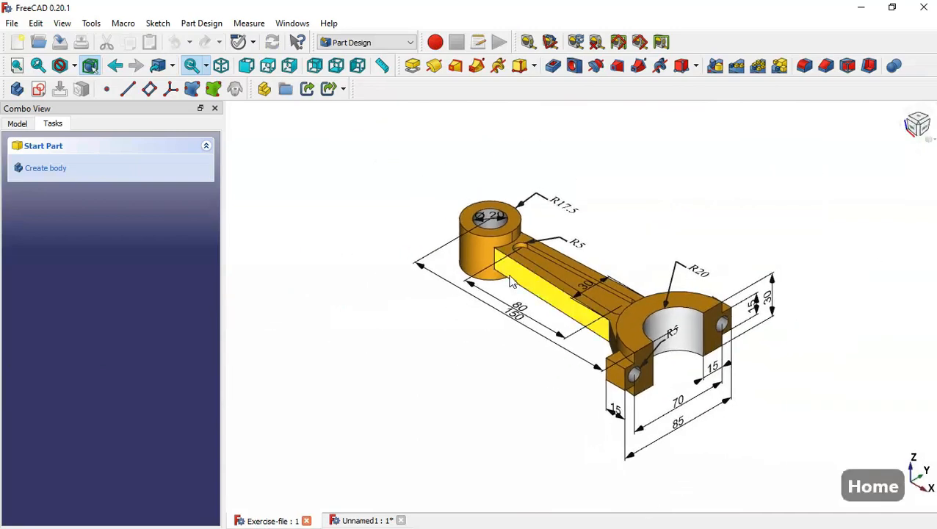
pyautogui.scroll(5, 511, 281)
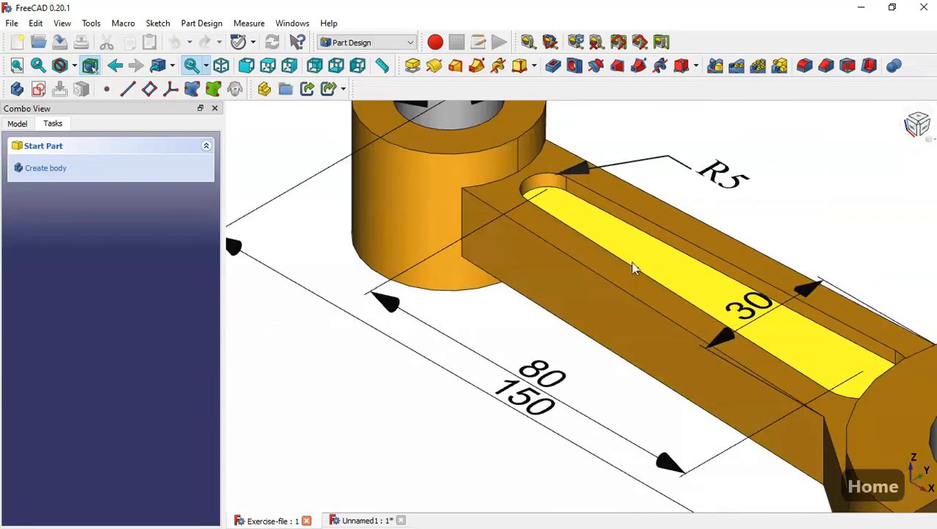
pyautogui.scroll(-5, 614, 250)
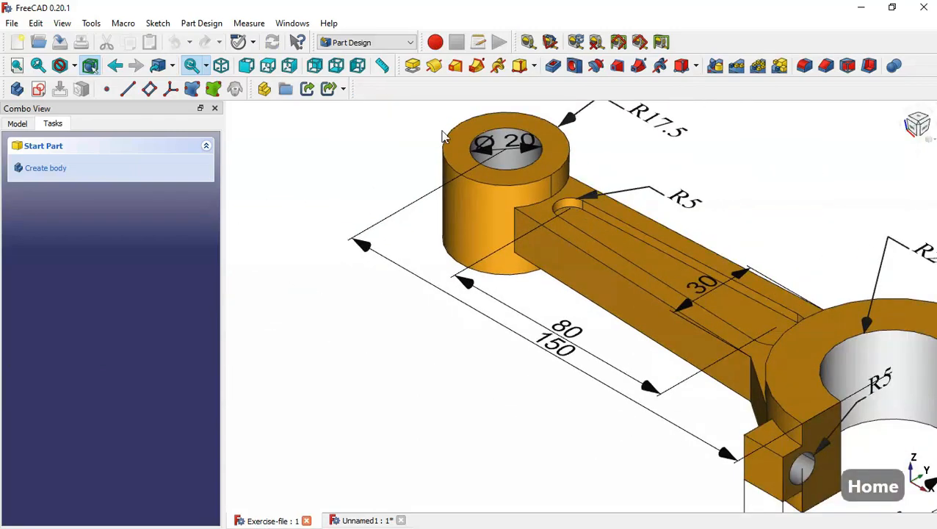
pyautogui.click(268, 65)
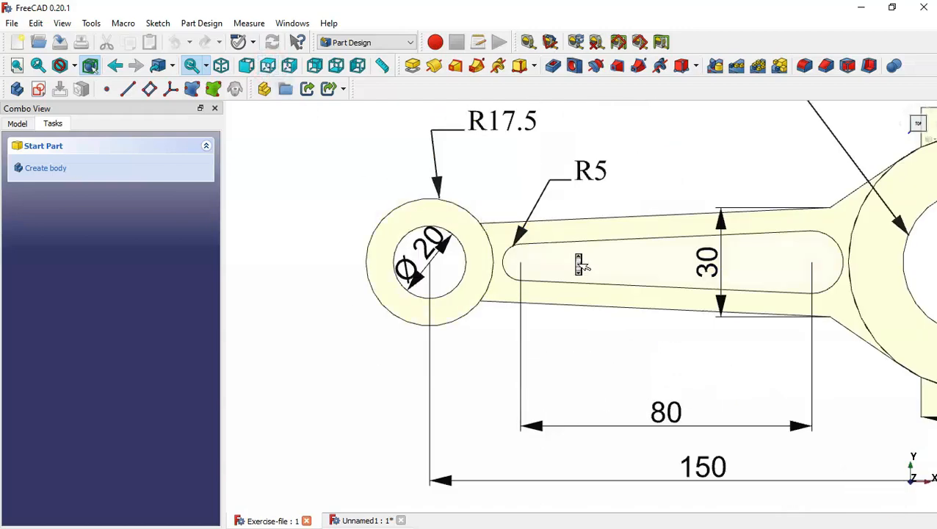
pyautogui.scroll(-2, 579, 265)
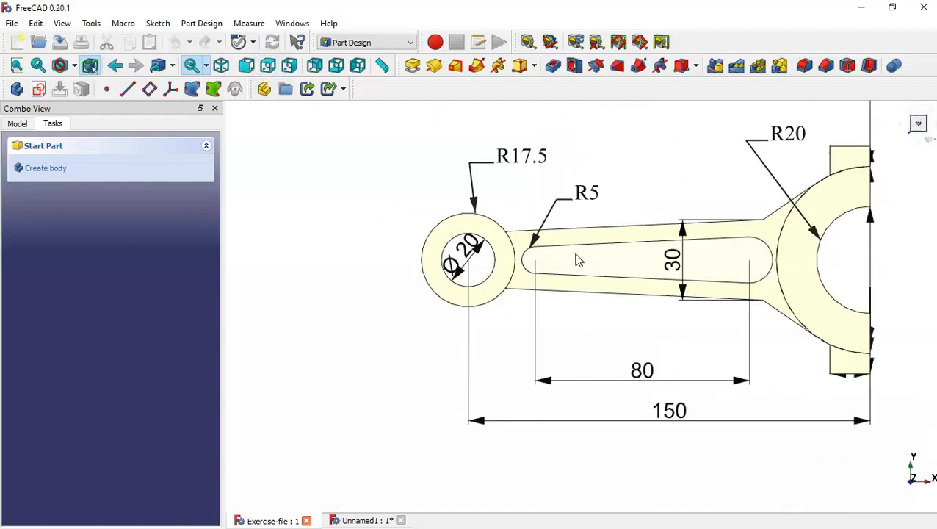
pyautogui.click(368, 521)
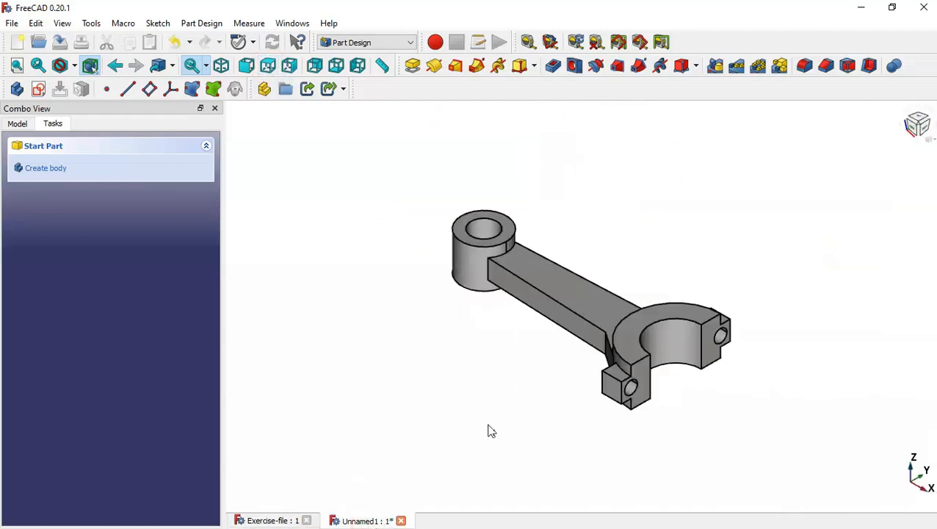
# Start a sketch on the shank's top face and draw a slot along the horizontal axis
pyautogui.click(591, 296)
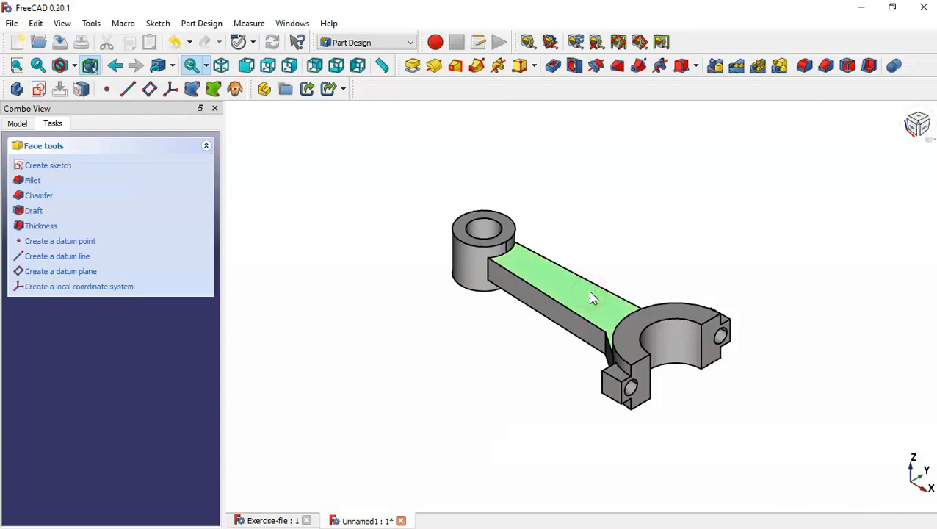
pyautogui.click(39, 90)
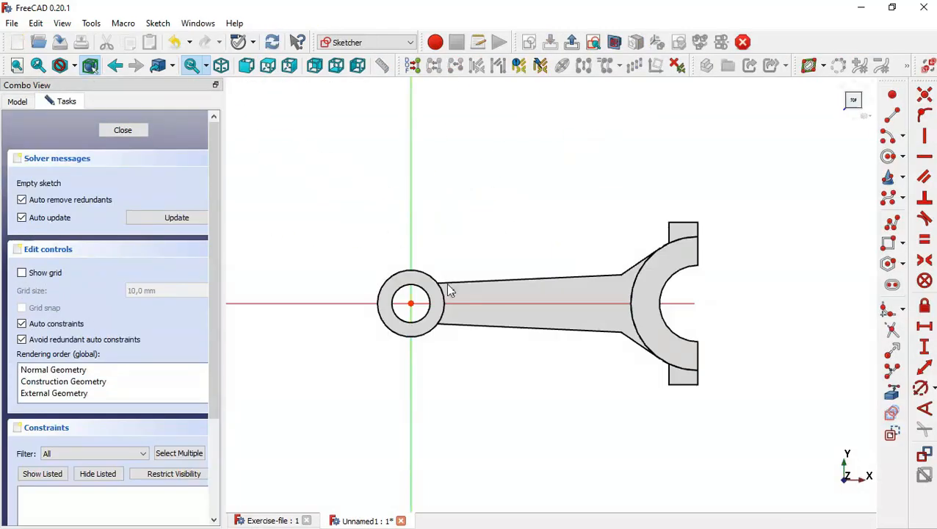
pyautogui.scroll(1, 450, 290)
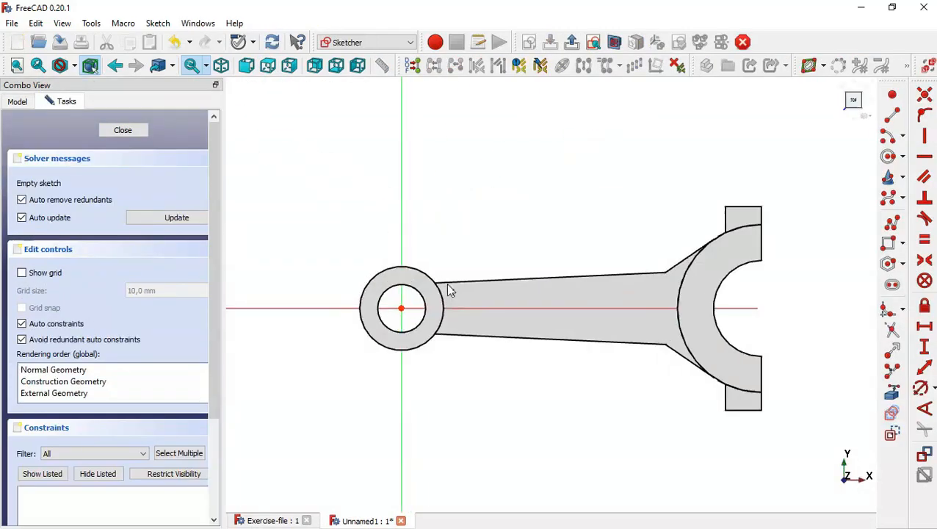
pyautogui.click(892, 285)
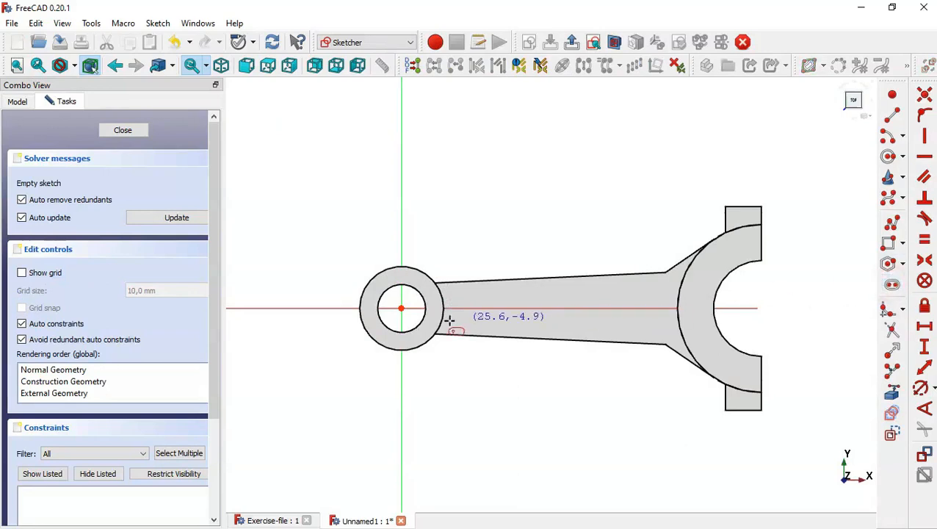
pyautogui.click(477, 307)
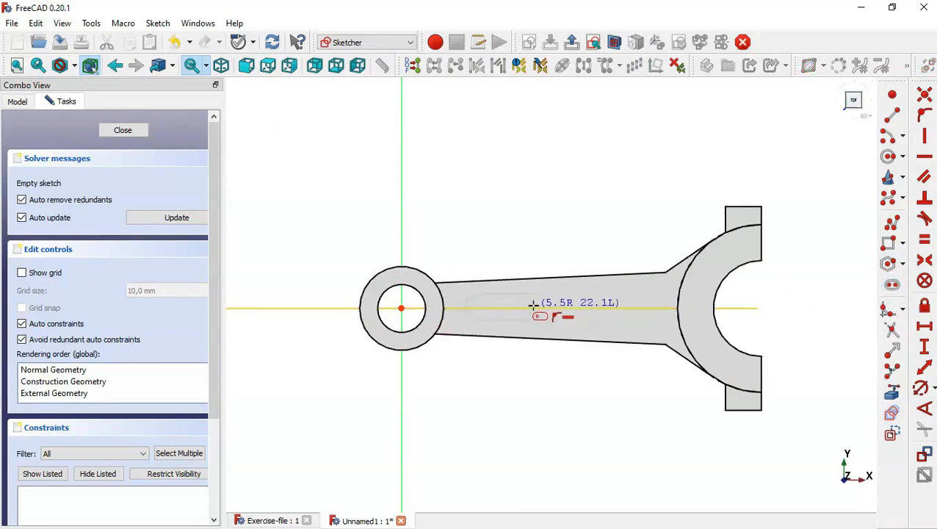
pyautogui.click(604, 299)
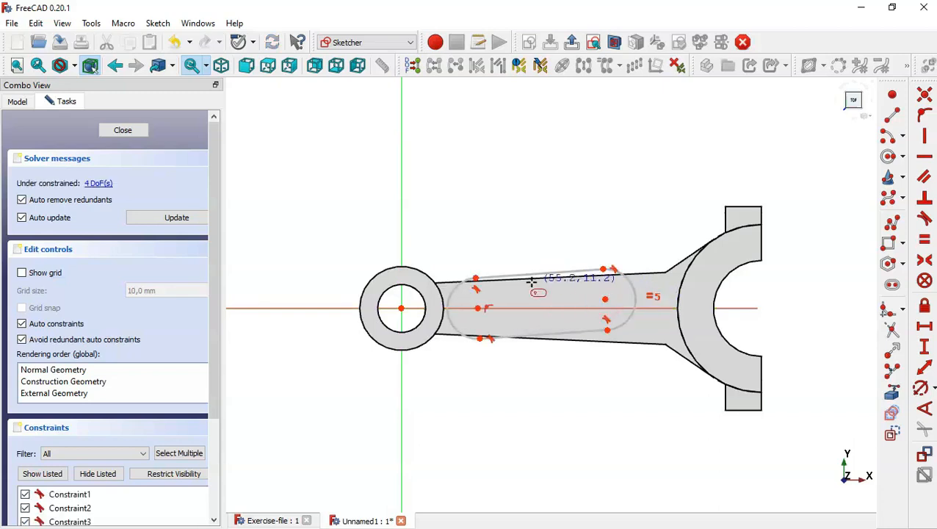
pyautogui.scroll(2, 600, 278)
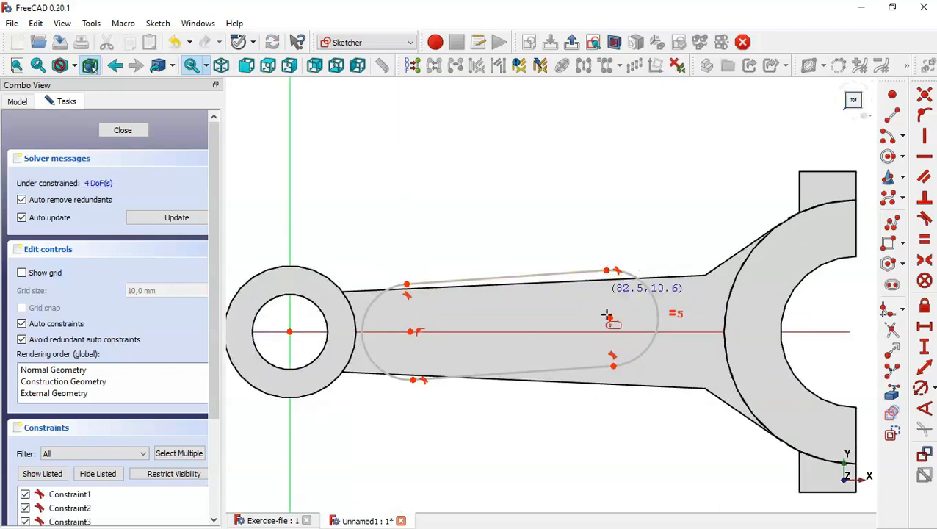
pyautogui.press('Escape')
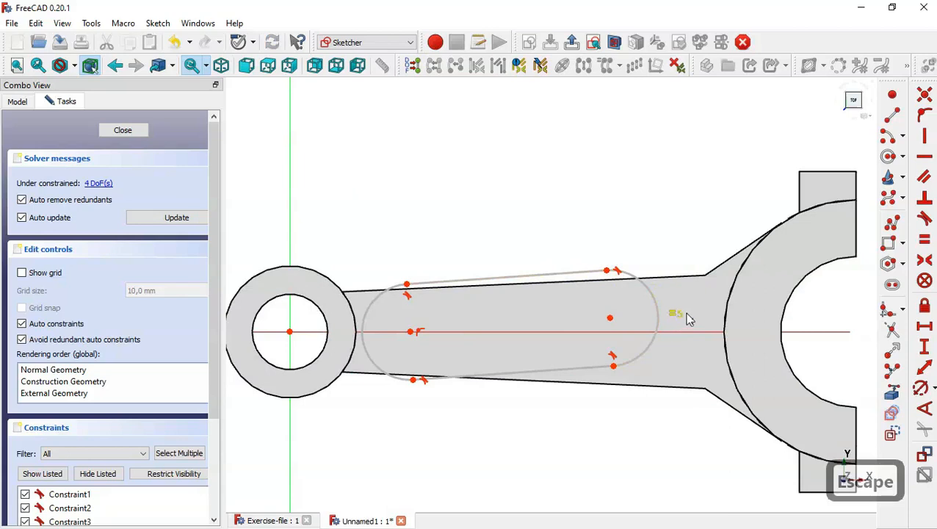
# Delete the slot's equality constraint and pin its right arc centre onto the horizontal axis
pyautogui.click(677, 316)
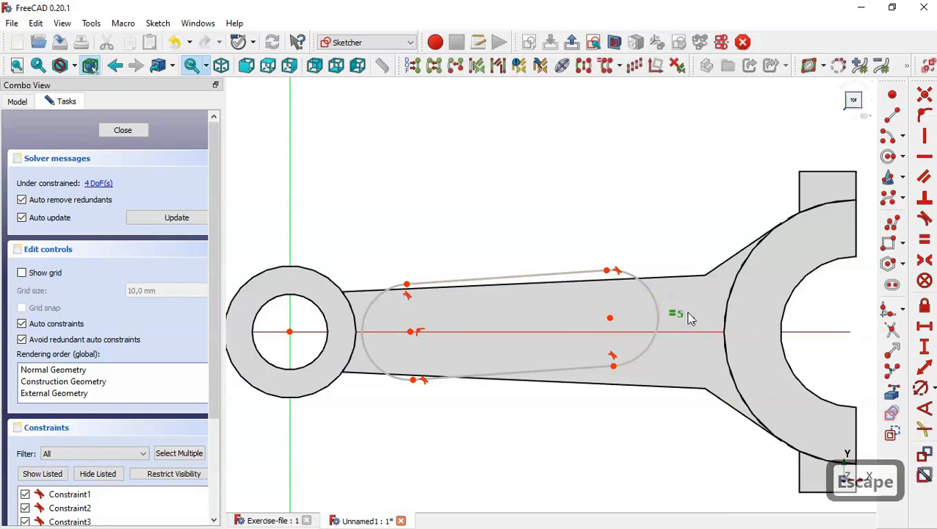
pyautogui.press('Delete')
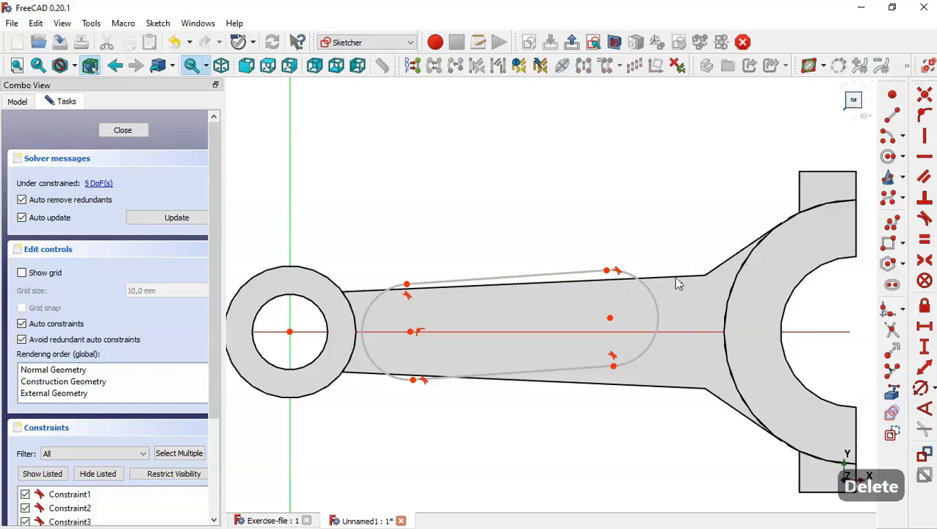
pyautogui.click(609, 319)
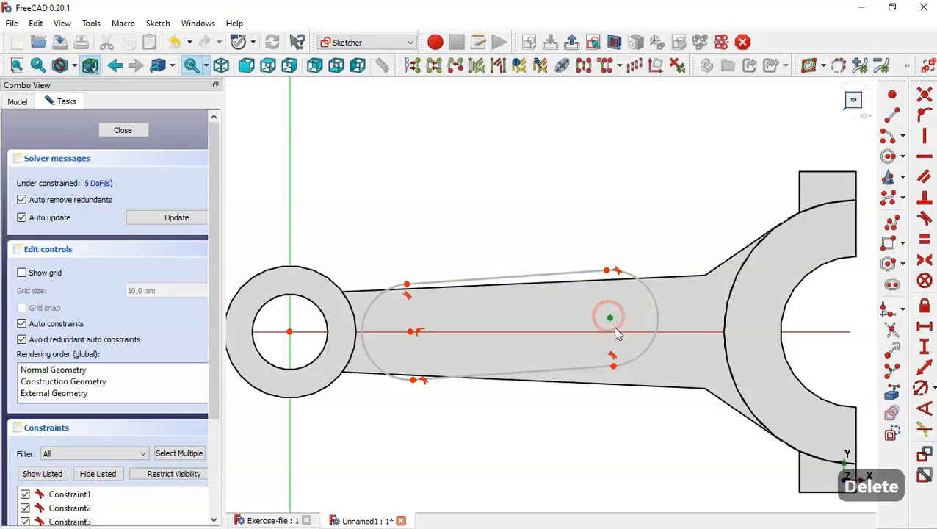
pyautogui.click(619, 331)
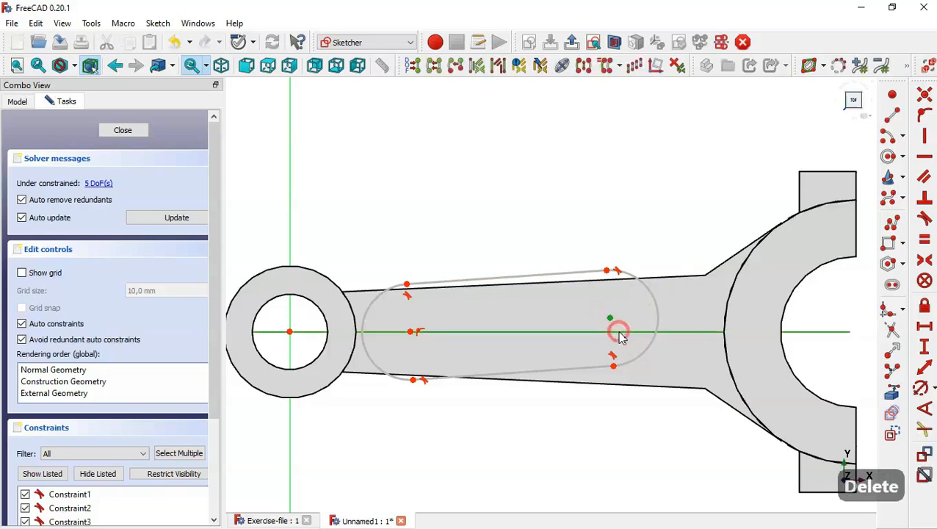
pyautogui.click(924, 119)
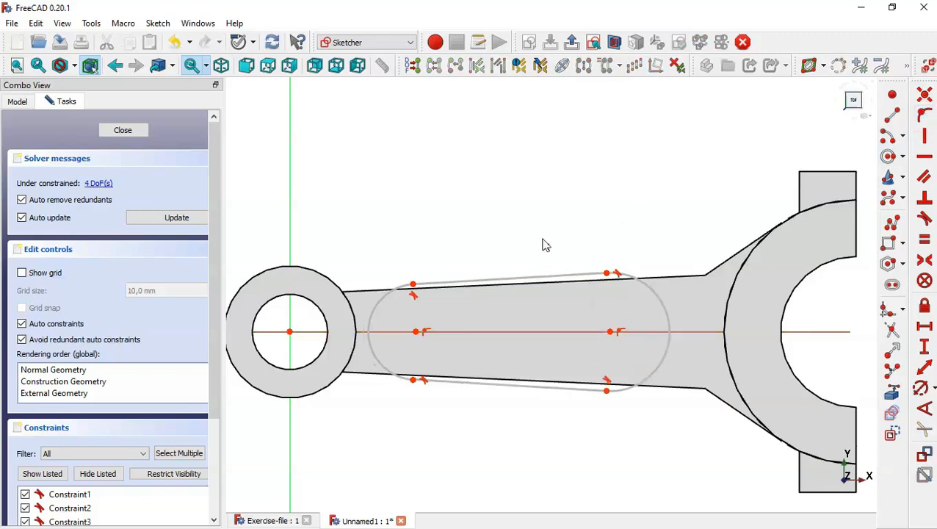
pyautogui.scroll(-2, 545, 245)
pyautogui.scroll(1, 545, 244)
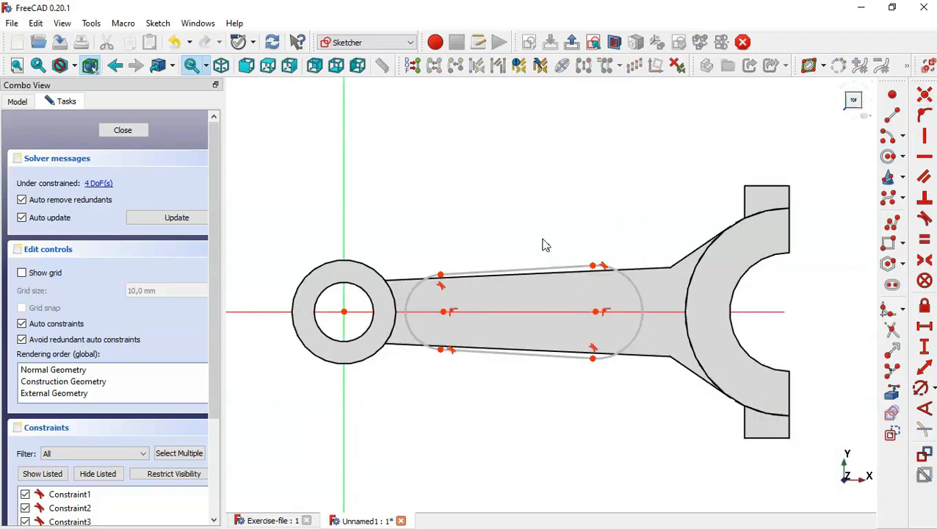
# Check the slot dimensions on the reference drawing and return to the slot sketch
pyautogui.click(275, 518)
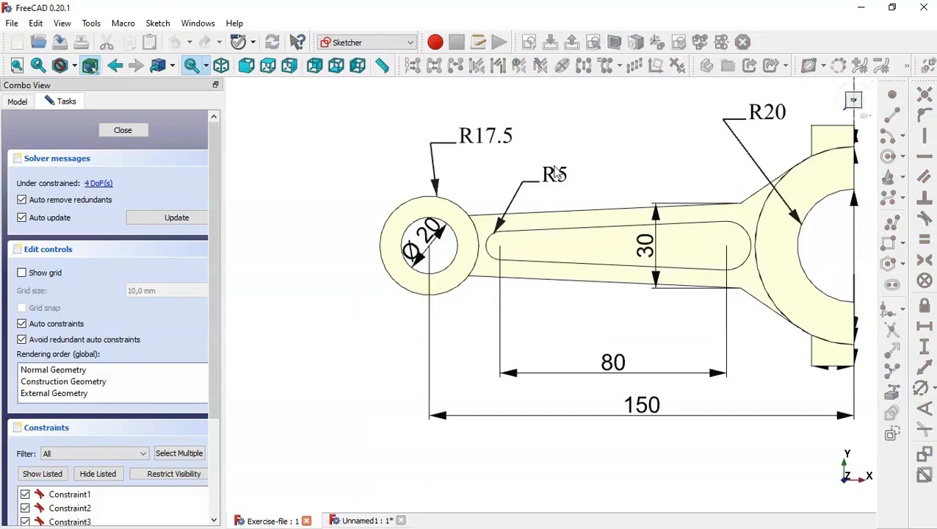
pyautogui.scroll(-1, 396, 252)
pyautogui.scroll(1, 606, 247)
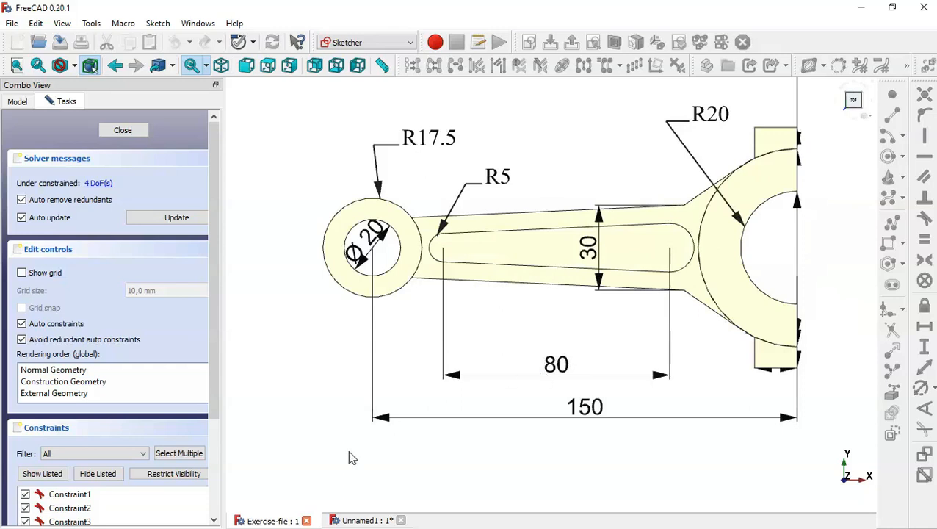
pyautogui.click(345, 520)
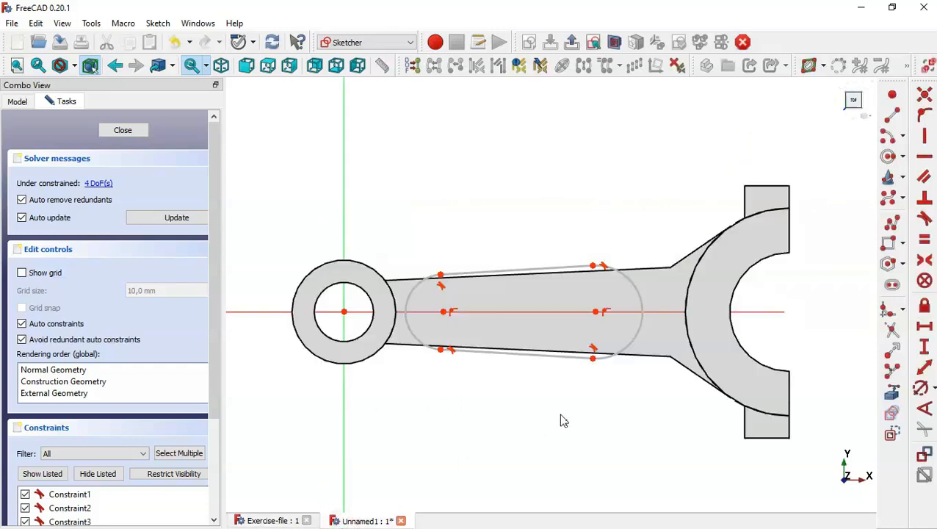
# Import the shank's upper edge as external geometry and make the slot's top line parallel to it
pyautogui.click(895, 397)
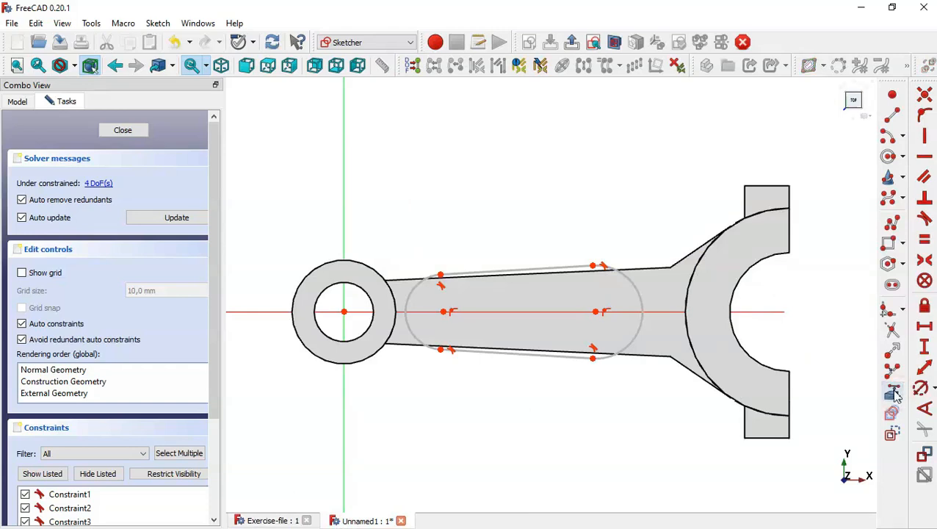
pyautogui.click(651, 270)
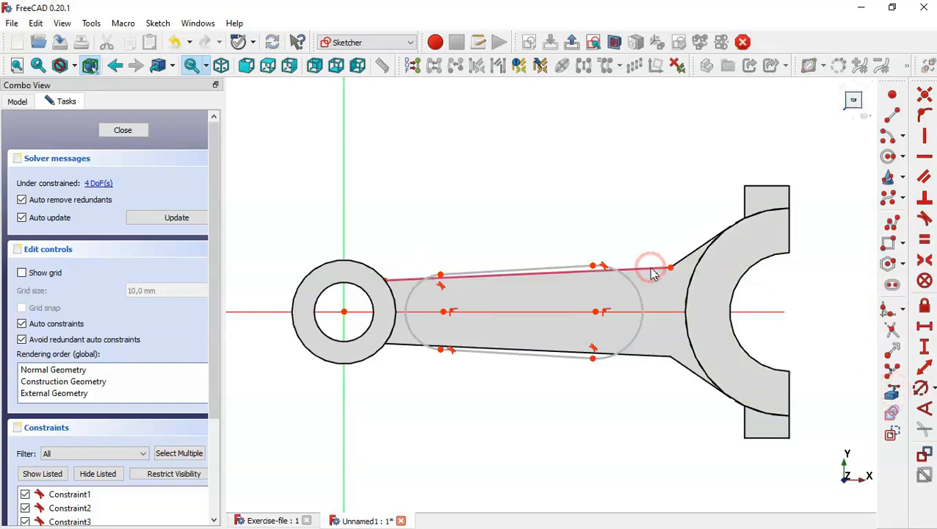
pyautogui.press('Escape')
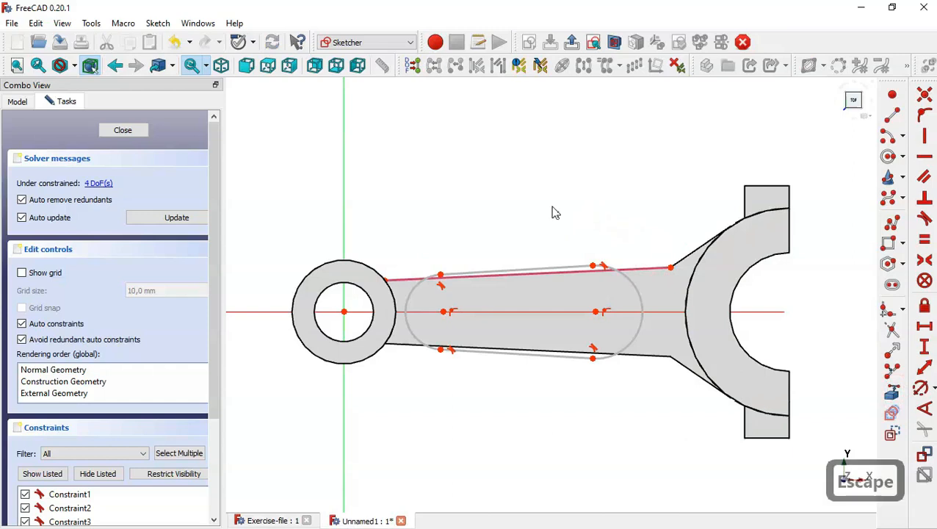
pyautogui.click(568, 268)
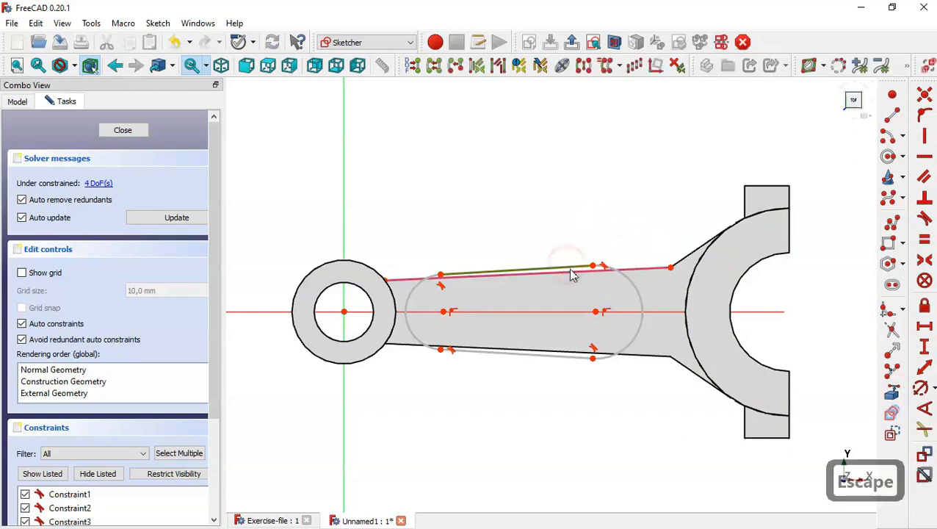
pyautogui.click(573, 273)
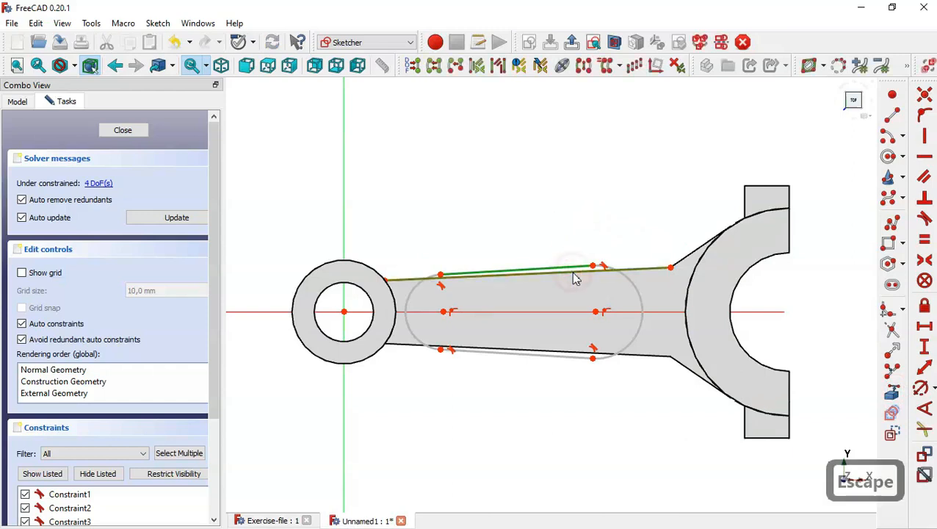
pyautogui.click(924, 178)
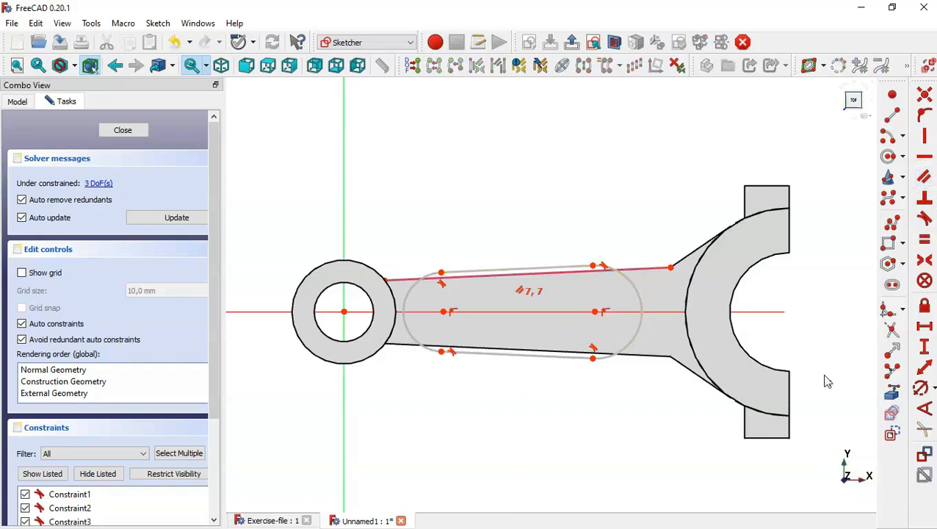
# Give the slot R5 mm ends and 80 mm horizontal spacing between its arc centres
pyautogui.click(920, 389)
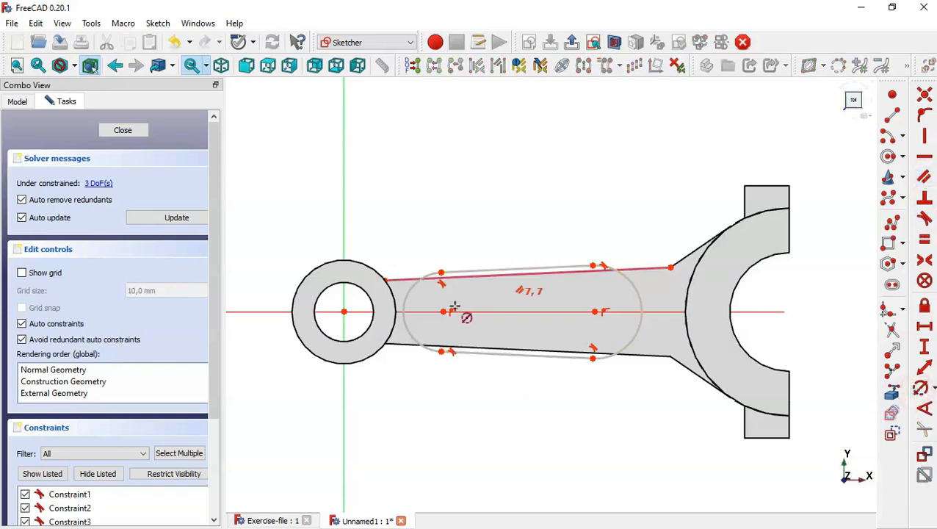
pyautogui.click(414, 292)
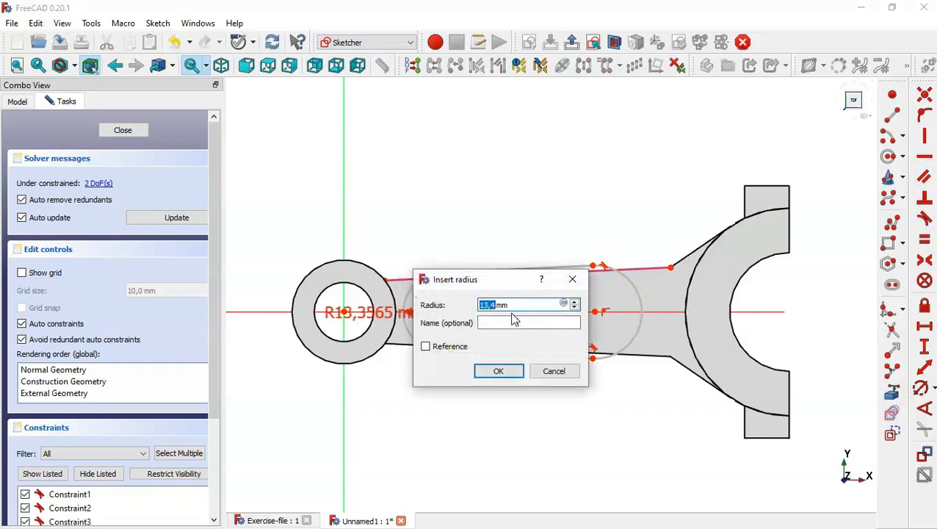
pyautogui.write('5')
pyautogui.press('Return')
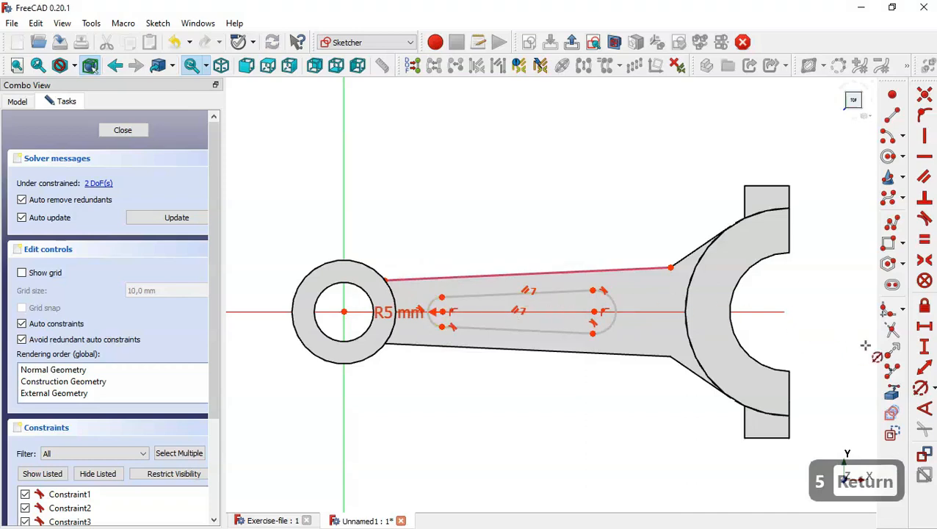
pyautogui.click(924, 326)
pyautogui.click(441, 311)
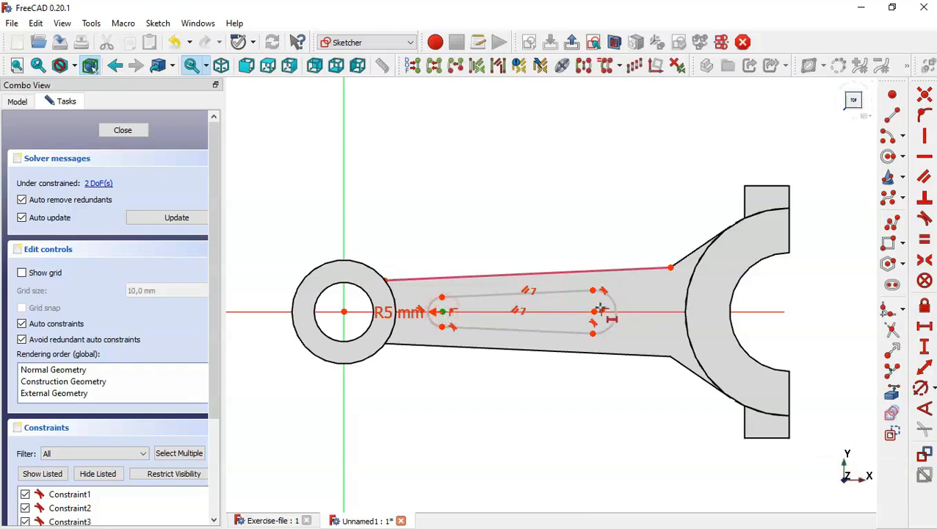
pyautogui.click(594, 313)
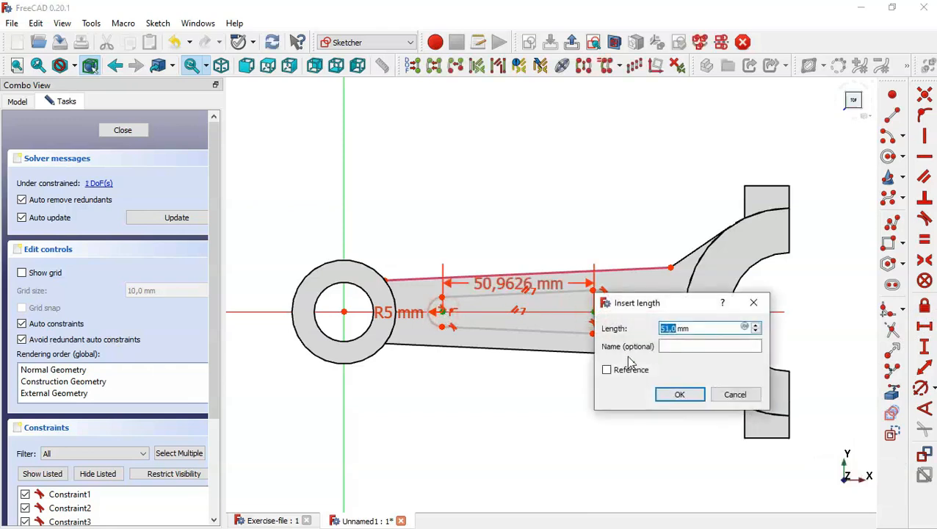
pyautogui.write('80')
pyautogui.press('Return')
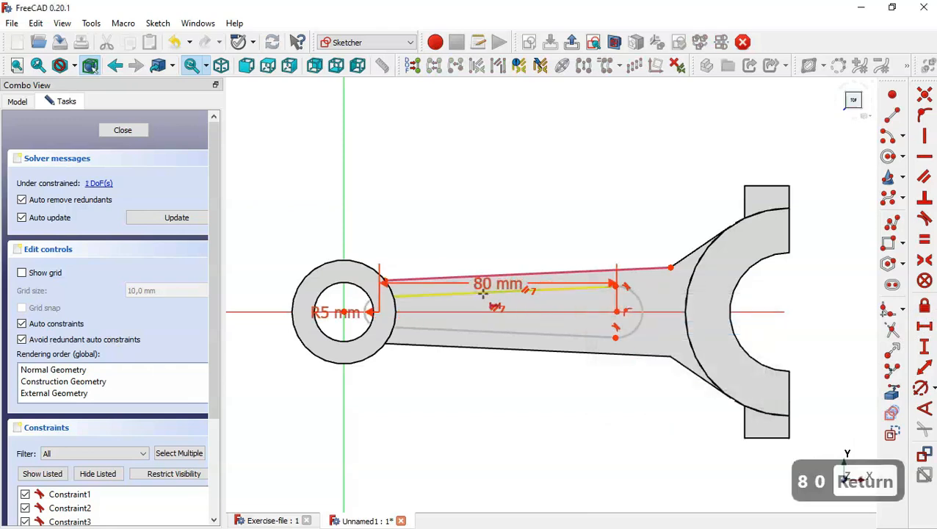
# Use a section view to dimension the left arc centre 25 mm from the small bore's centre
pyautogui.click(615, 42)
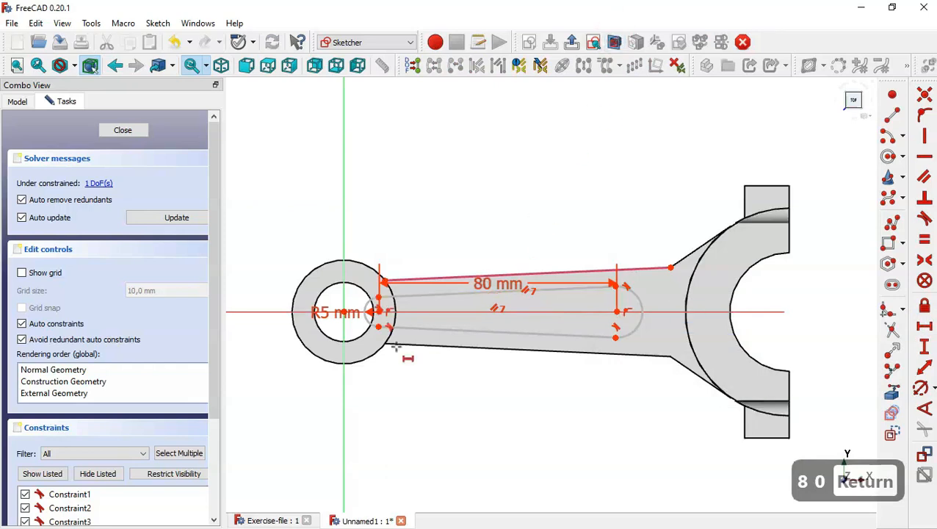
pyautogui.scroll(5, 344, 285)
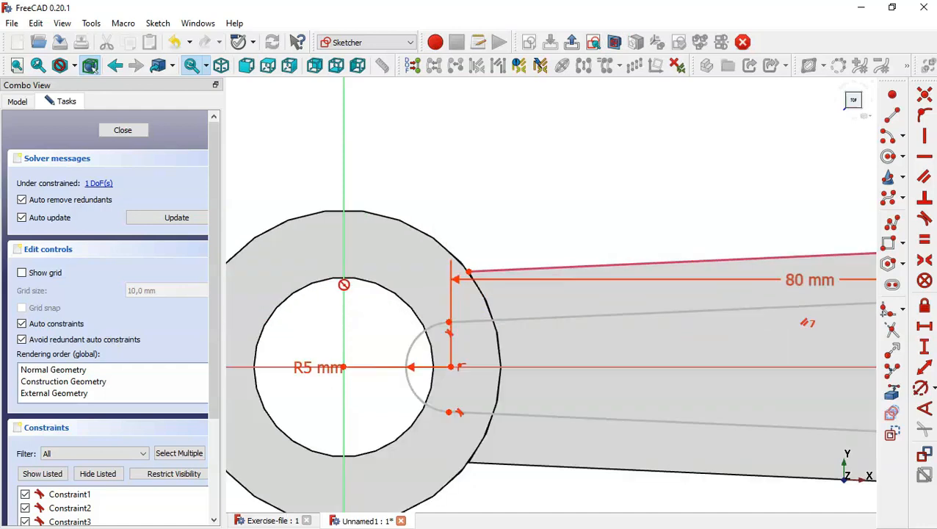
pyautogui.click(451, 367)
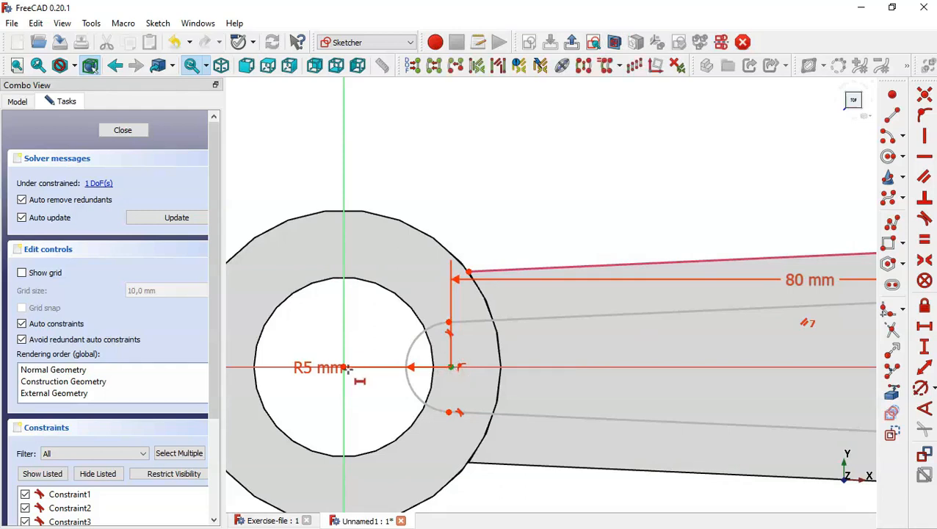
pyautogui.click(343, 366)
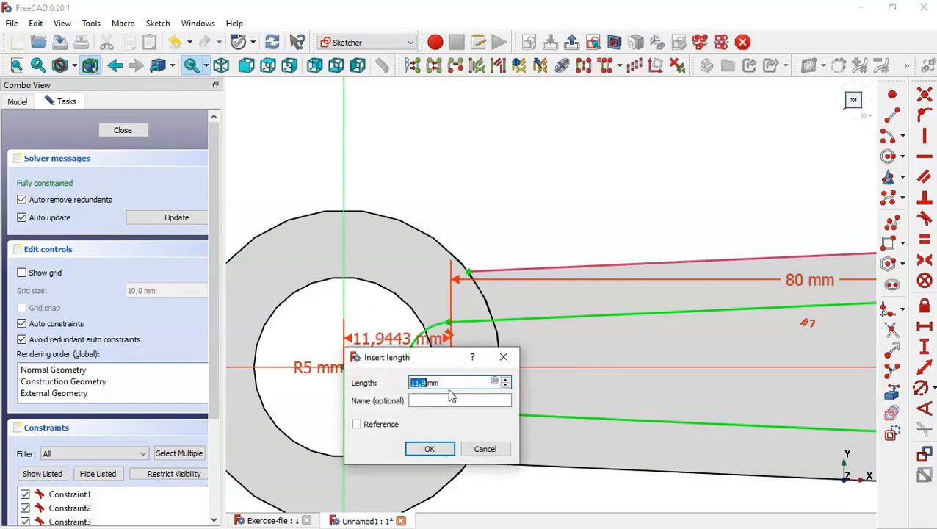
pyautogui.write('25')
pyautogui.press('Return')
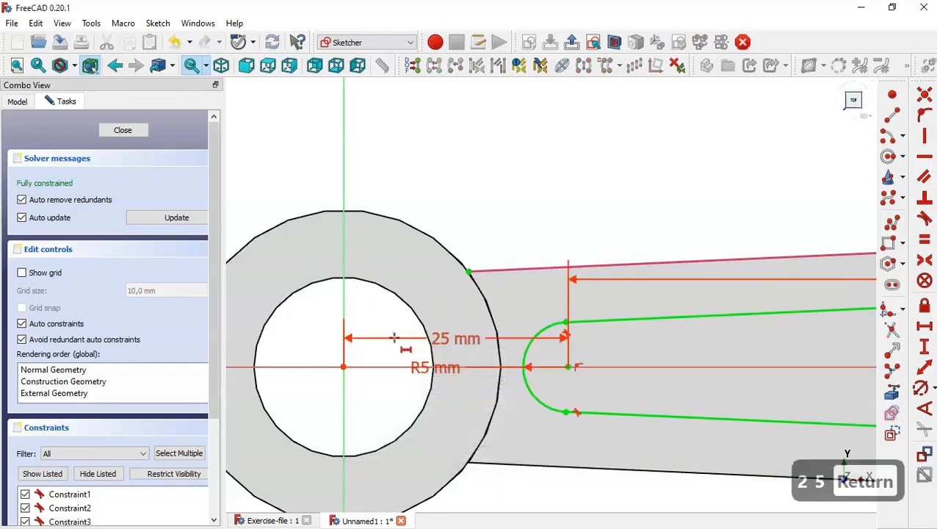
pyautogui.scroll(-1, 412, 389)
pyautogui.scroll(-1, 412, 389)
pyautogui.scroll(-4, 470, 290)
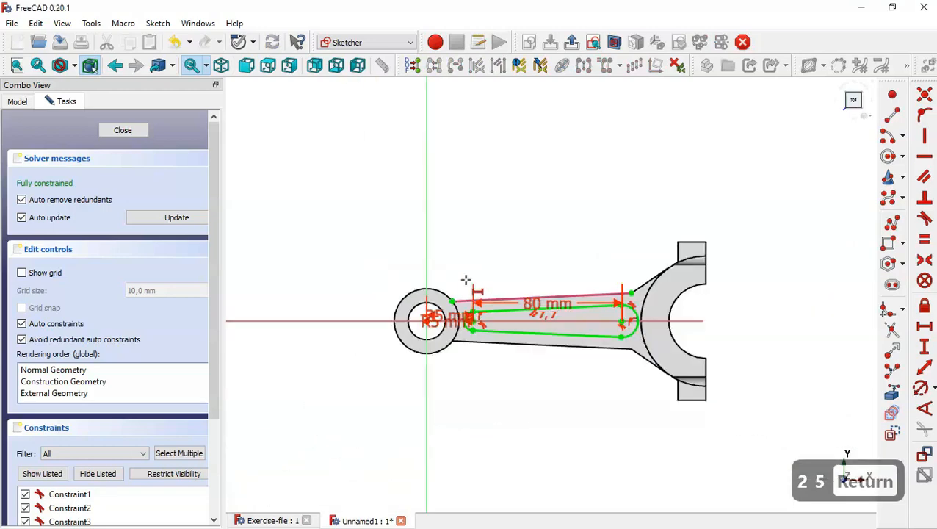
# Close the slot sketch and pocket it 5 mm deep into the shank's top
pyautogui.click(107, 129)
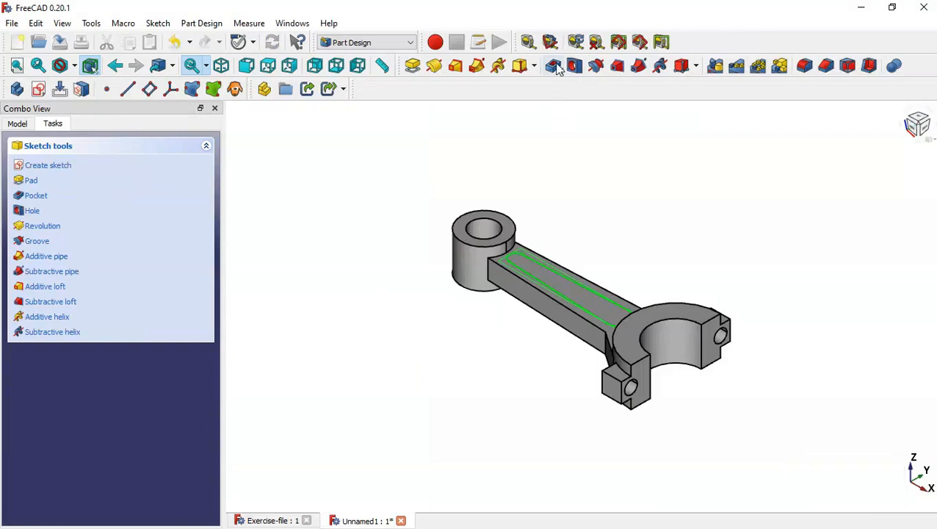
pyautogui.click(553, 66)
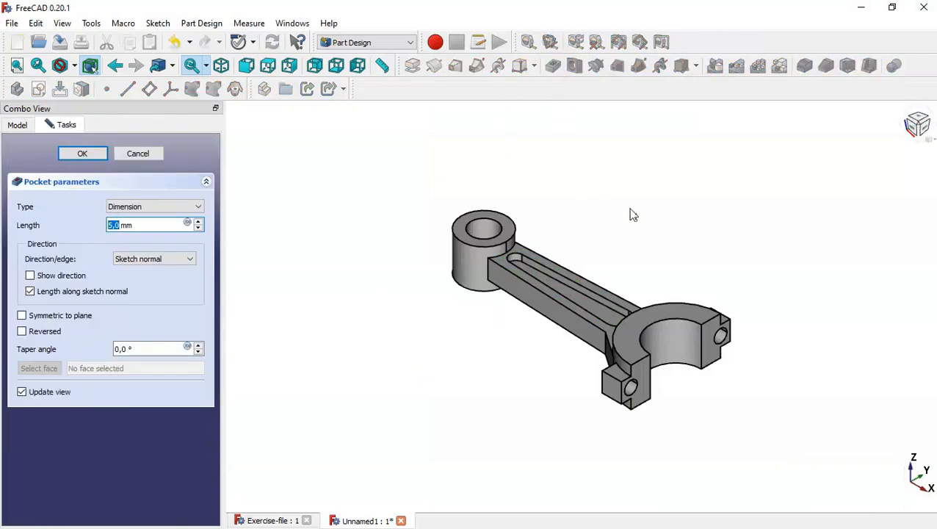
pyautogui.scroll(2, 633, 214)
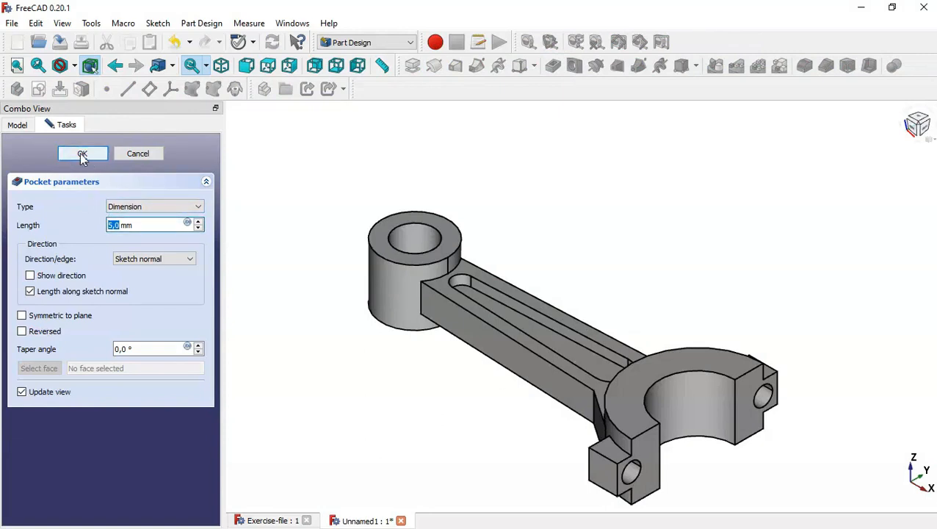
pyautogui.click(82, 155)
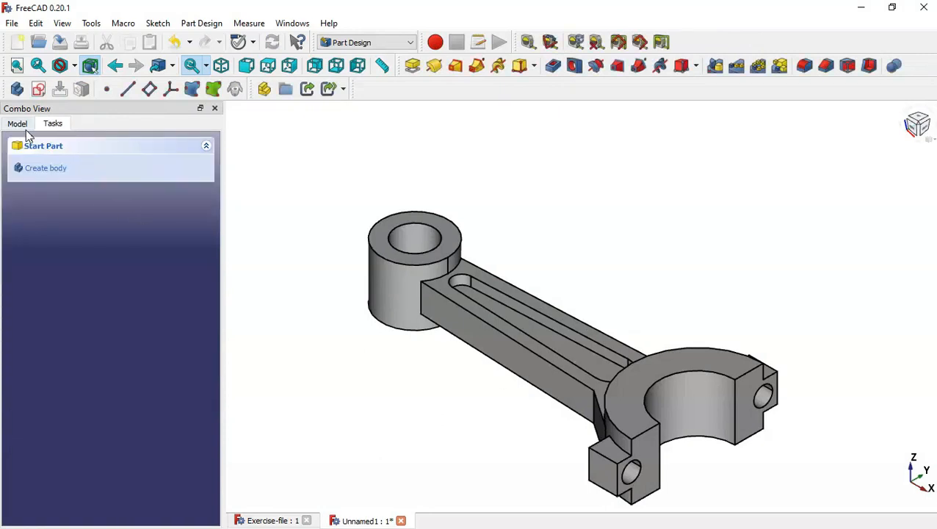
# Mirror Pocket001 across the Base XY plane so the slot also recesses the shank's underside
pyautogui.click(25, 128)
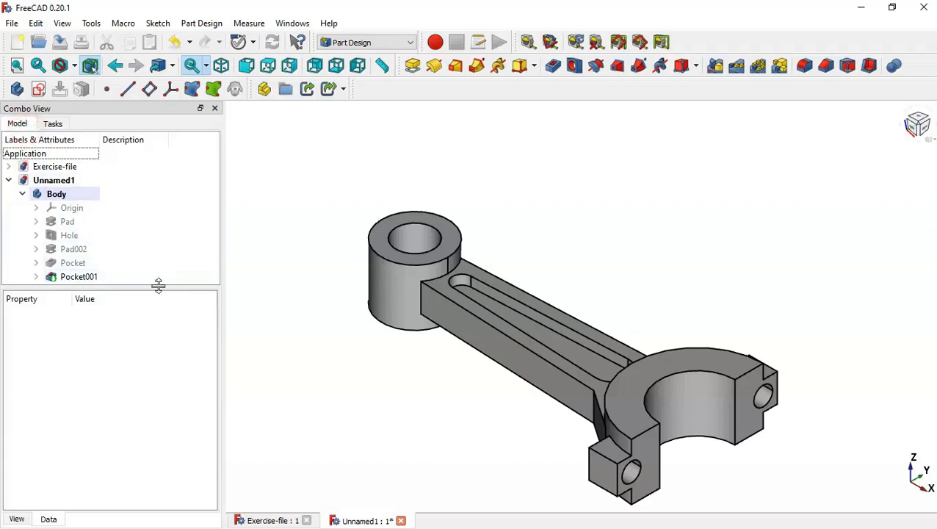
pyautogui.moveTo(159, 285); pyautogui.dragTo(171, 374)
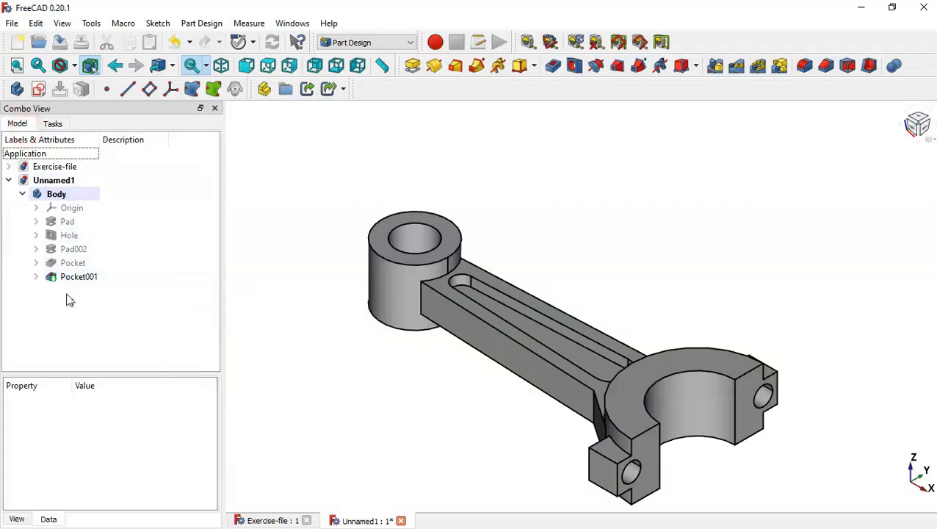
pyautogui.click(109, 279)
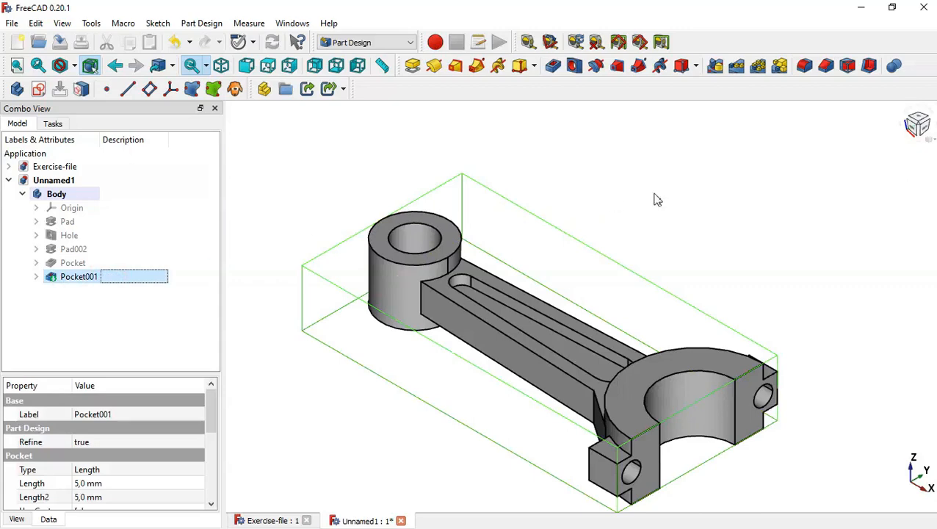
pyautogui.click(717, 67)
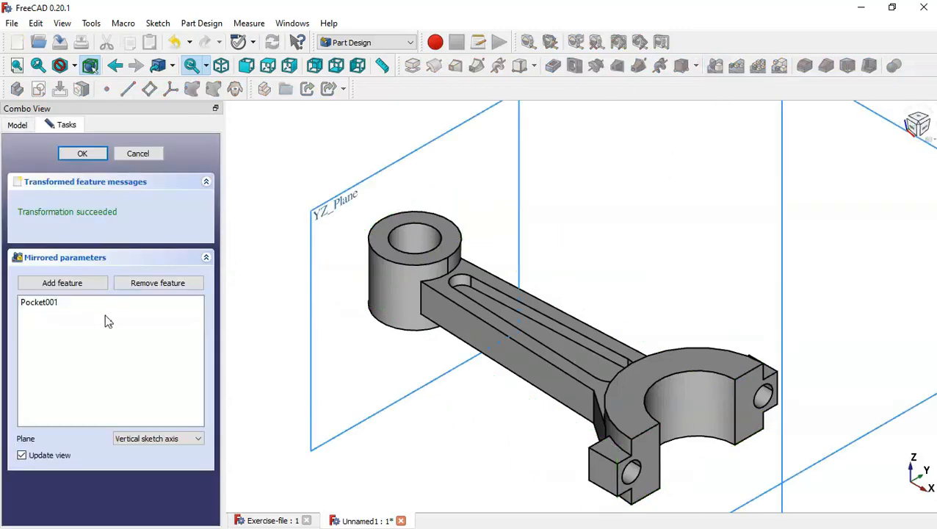
pyautogui.moveTo(395, 461); pyautogui.dragTo(450, 393, button='middle')
pyautogui.click(161, 439)
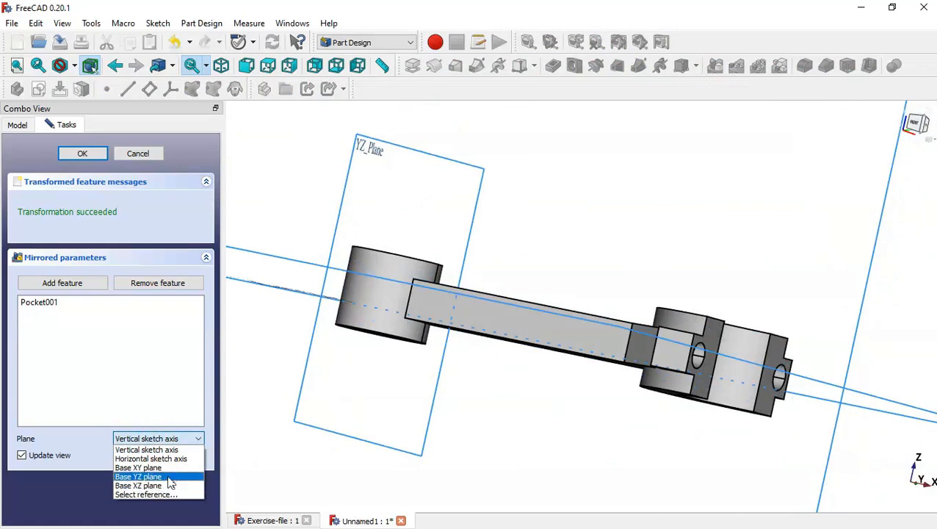
pyautogui.click(162, 469)
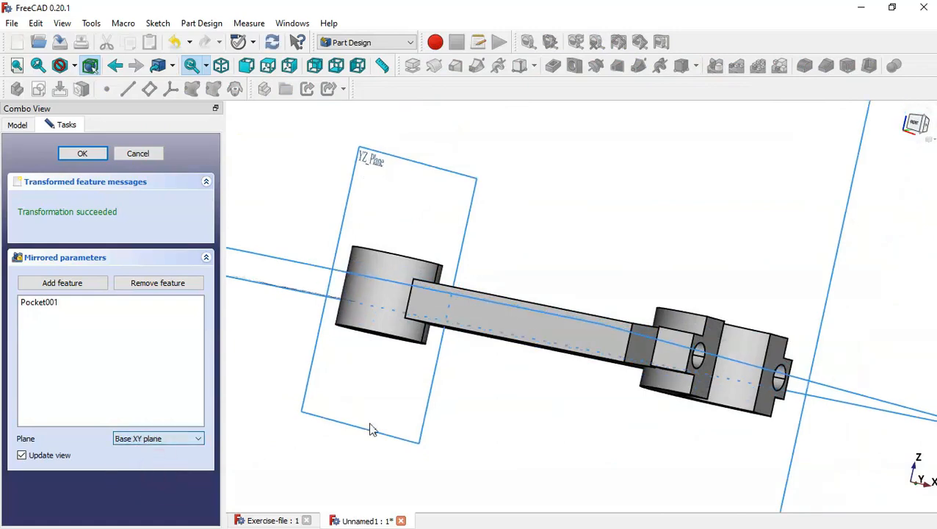
pyautogui.moveTo(370, 429); pyautogui.dragTo(543, 439, button='middle')
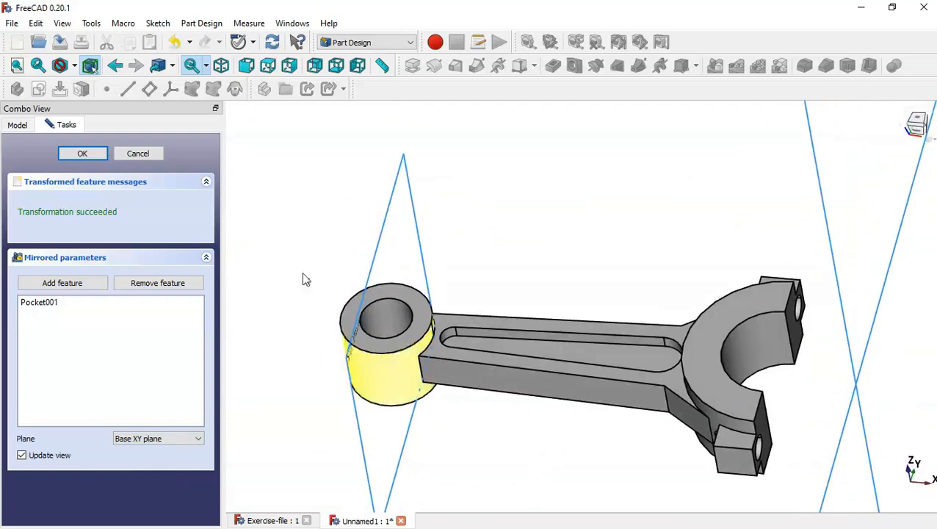
pyautogui.click(94, 163)
pyautogui.press('Home')
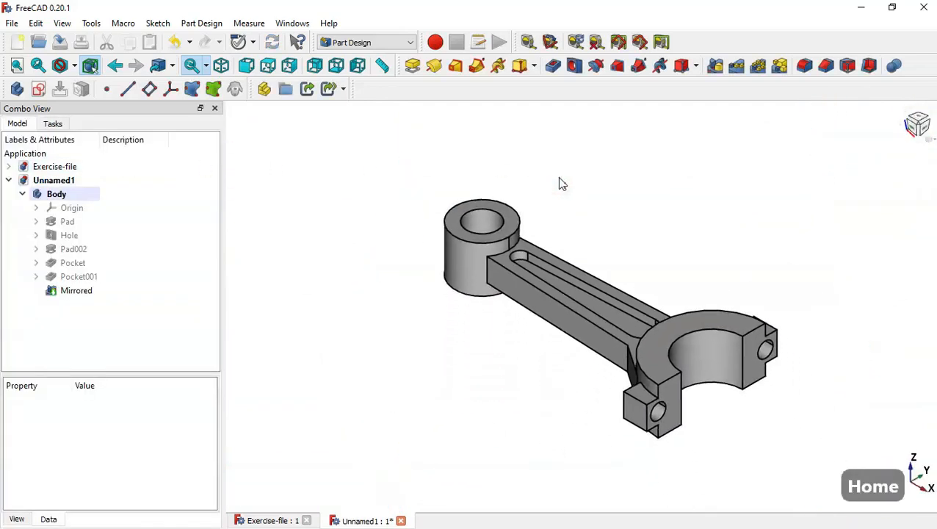
pyautogui.scroll(1, 729, 232)
pyautogui.moveTo(757, 293); pyautogui.dragTo(732, 273, button='middle')
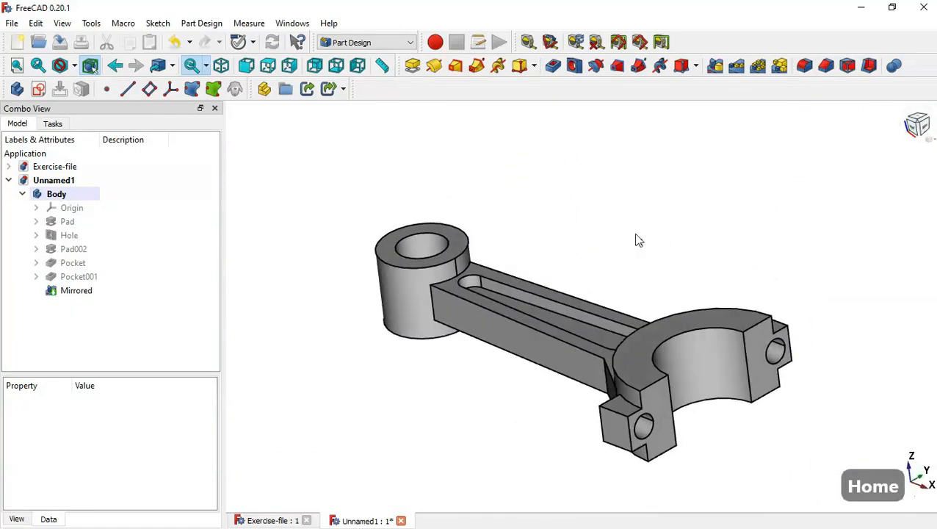
pyautogui.moveTo(635, 238); pyautogui.dragTo(669, 278, button='middle')
pyautogui.press('Home')
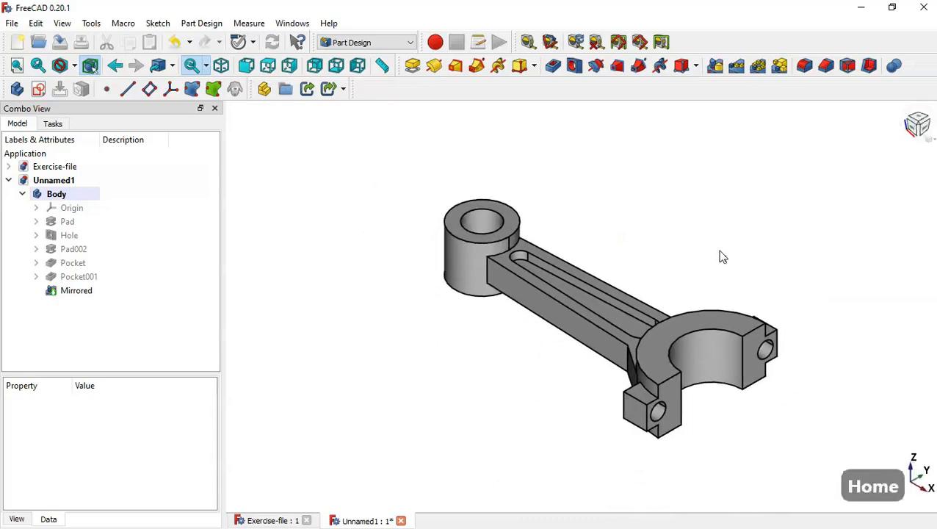